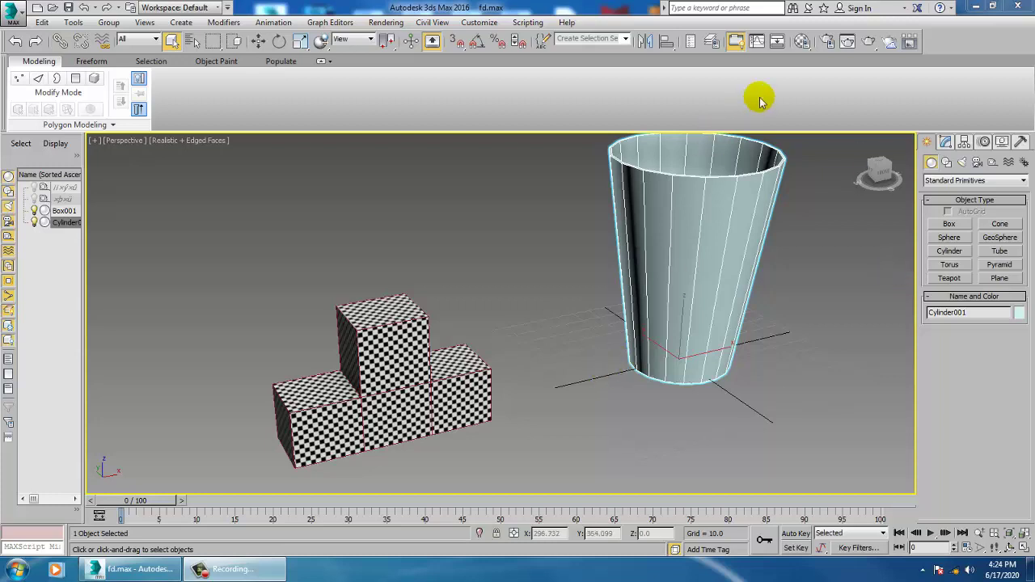
# Step: Select the cup and open its Unwrap UVW mapping in the UV editor
pyautogui.click(421, 375)
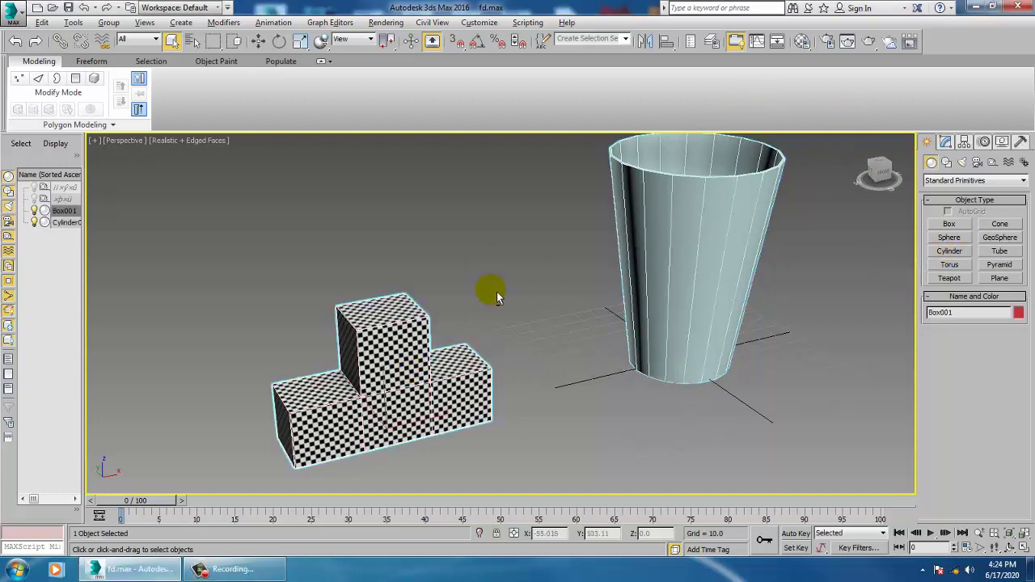
pyautogui.keyDown('alt'); pyautogui.moveTo(490, 291); pyautogui.dragTo(566, 285, button='middle'); pyautogui.keyUp('alt')
pyautogui.scroll(-5, 527, 304)
pyautogui.click(547, 296)
pyautogui.click(386, 22)
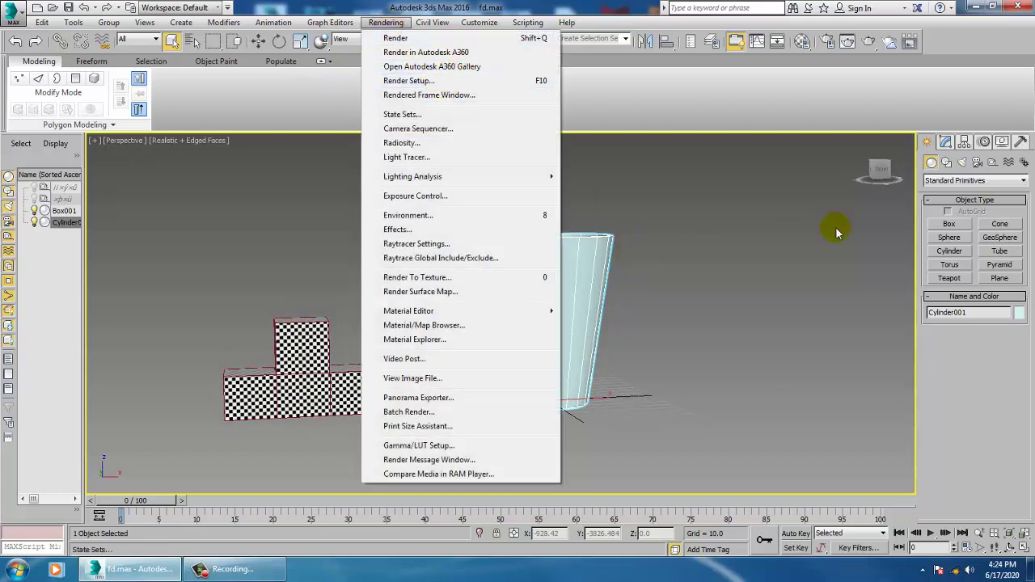
pyautogui.click(944, 143)
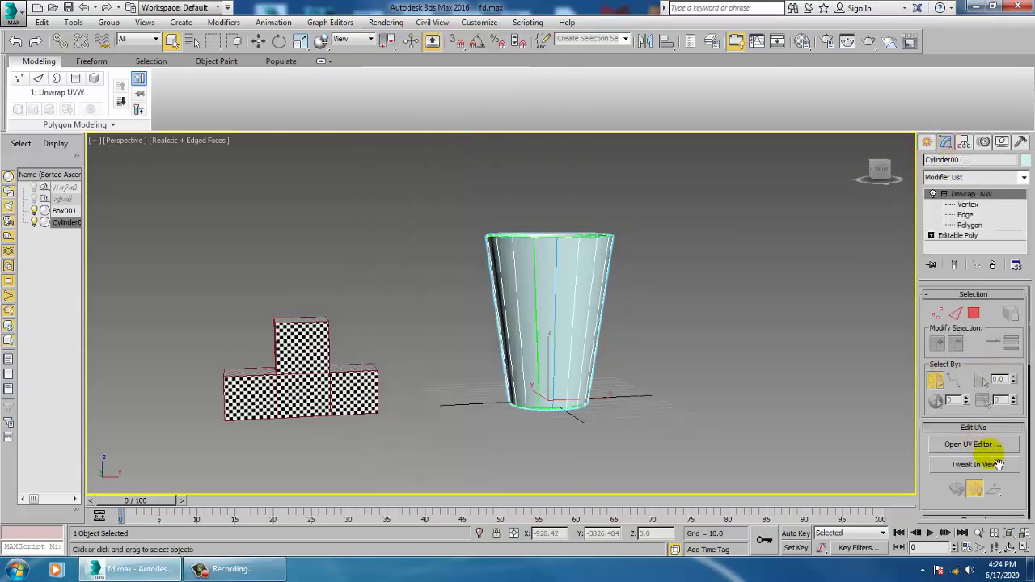
pyautogui.click(984, 445)
pyautogui.moveTo(194, 258); pyautogui.dragTo(277, 346, button='middle')
pyautogui.scroll(-3, 235, 299)
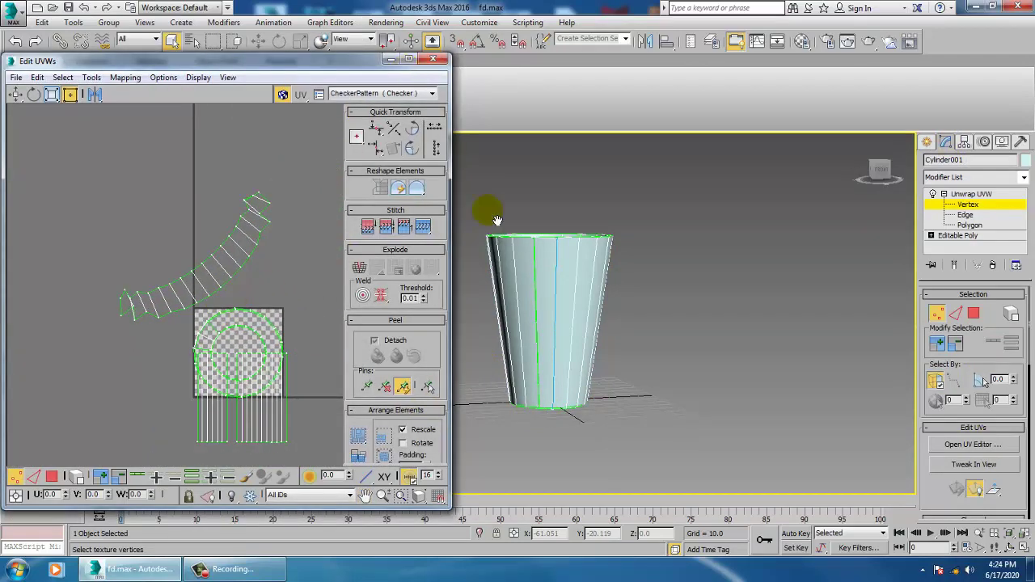
# Step: At polygon level, select all outer wall faces in the two overlapping rectangular UV strips
pyautogui.click(965, 215)
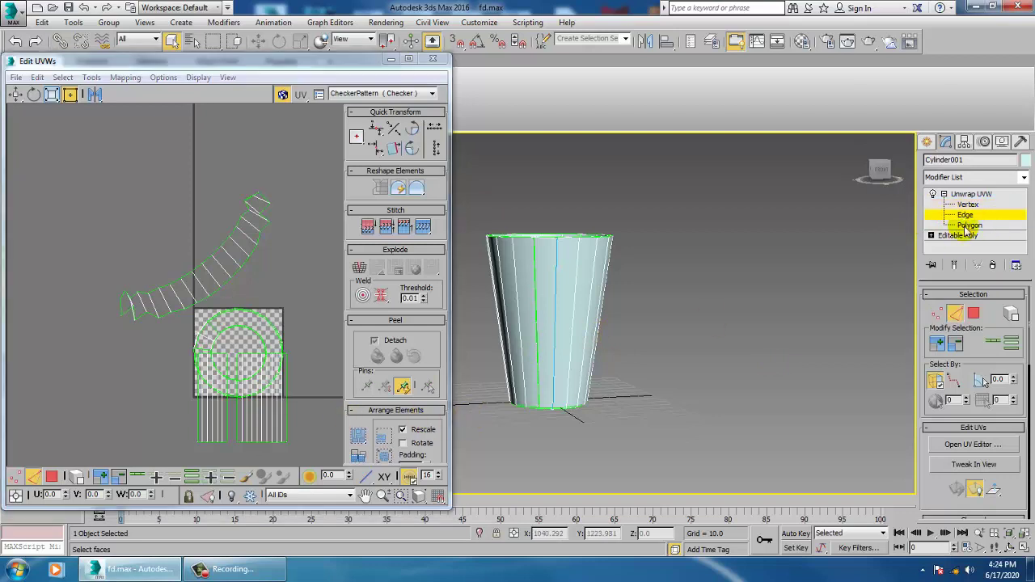
pyautogui.click(969, 225)
pyautogui.scroll(4, 230, 348)
pyautogui.click(257, 387)
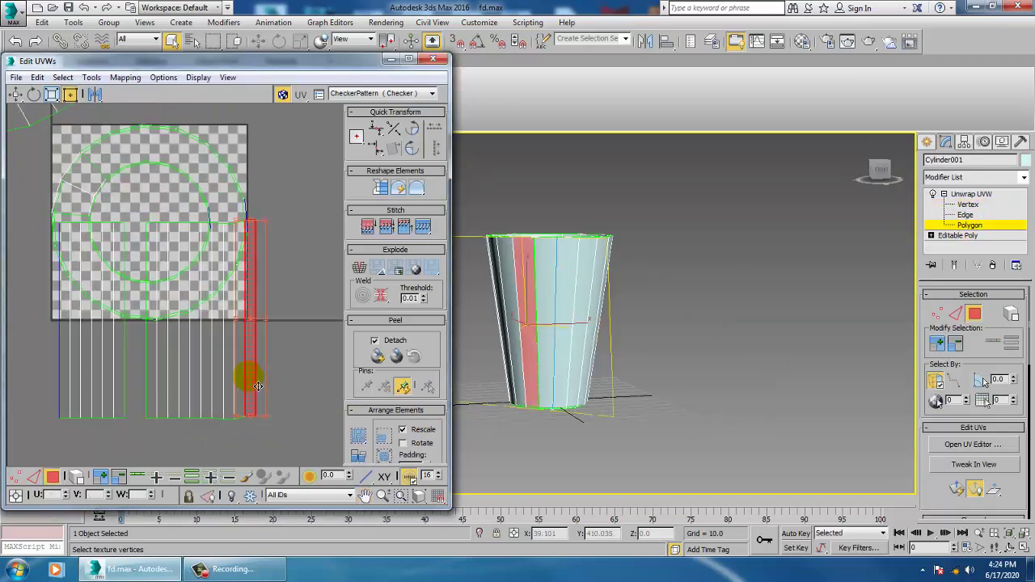
pyautogui.click(251, 385)
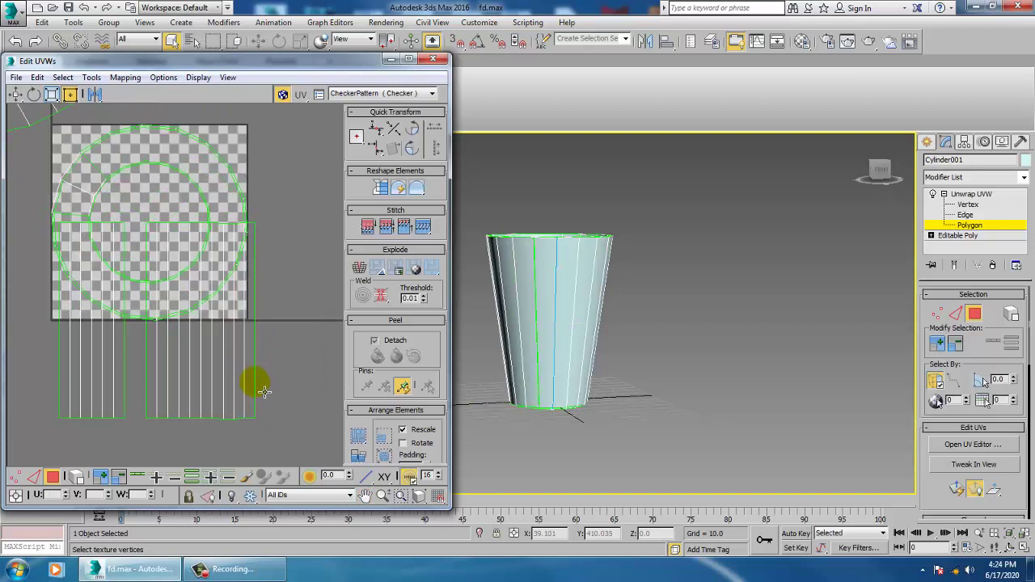
pyautogui.click(252, 392)
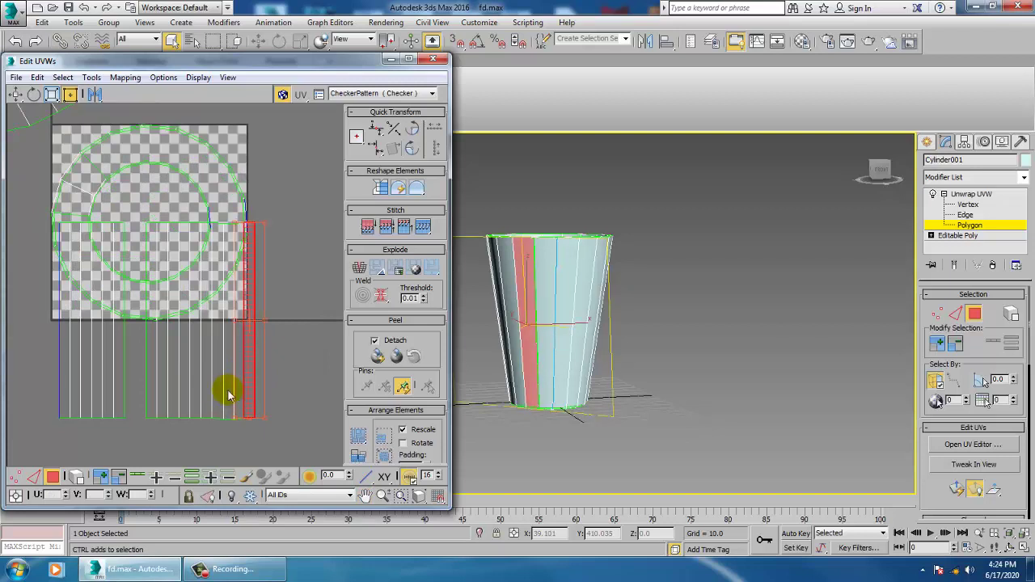
pyautogui.moveTo(229, 395)
pyautogui.mouseDown()
pyautogui.moveTo(190, 394)
pyautogui.moveTo(170, 412)
pyautogui.mouseUp()
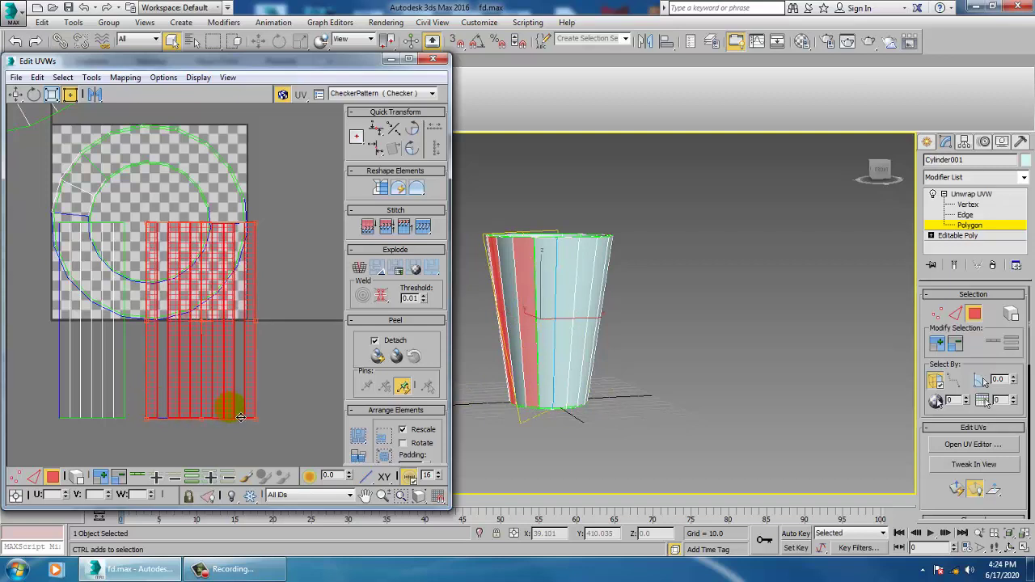
pyautogui.moveTo(240, 416); pyautogui.dragTo(249, 412)
pyautogui.moveTo(131, 421); pyautogui.dragTo(60, 409)
# Step: Move the selected outer wall UV strips below the checker square, clear of the circular islands
pyautogui.scroll(-6, 224, 358)
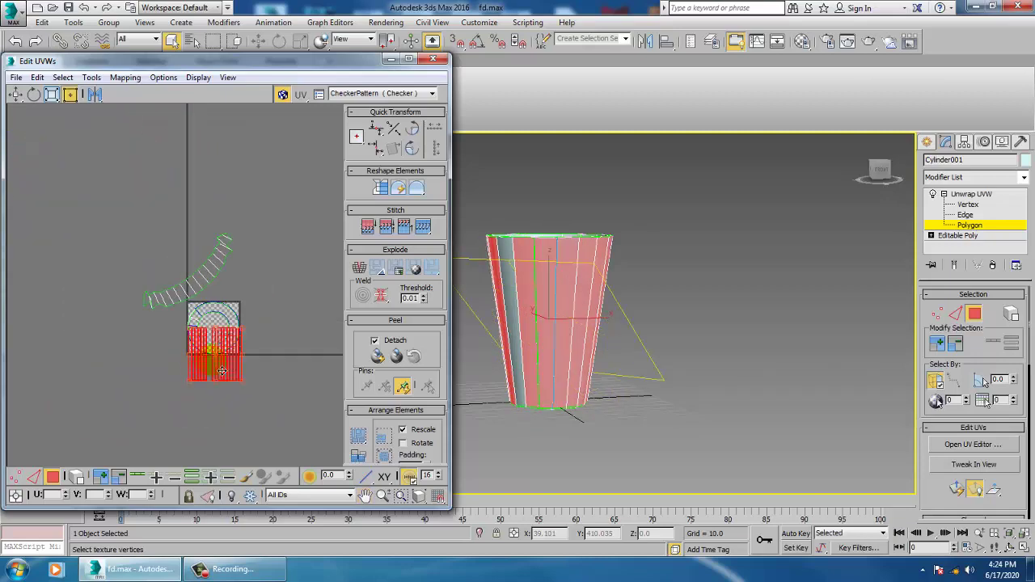
pyautogui.moveTo(222, 371); pyautogui.dragTo(233, 417)
pyautogui.scroll(5, 218, 365)
pyautogui.moveTo(217, 365); pyautogui.dragTo(271, 436, button='middle')
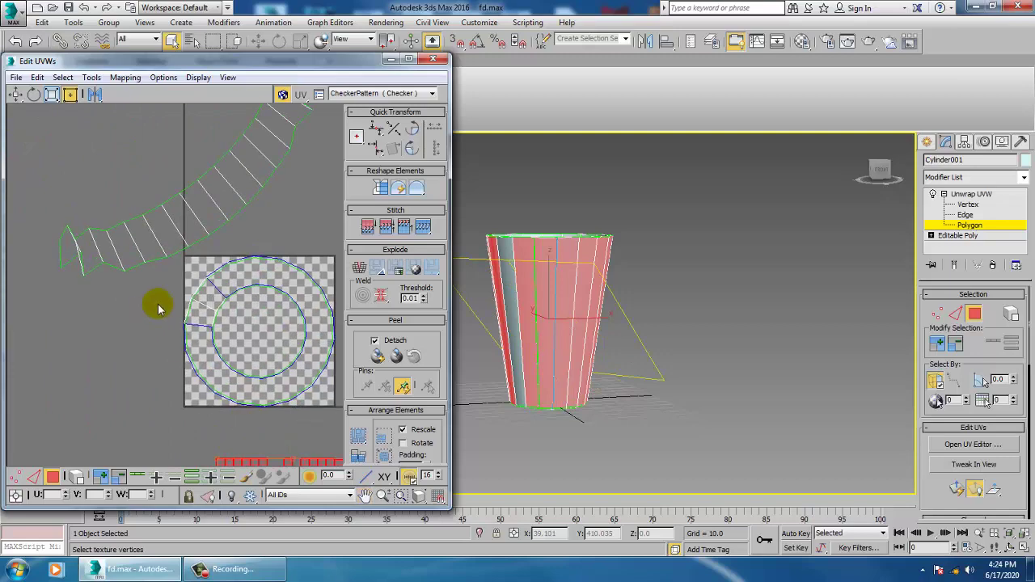
# Step: Select all inner wall faces of the cup along the curved UV strip
pyautogui.click(166, 238)
pyautogui.moveTo(633, 310)
pyautogui.mouseDown(button='middle')
pyautogui.moveTo(628, 388)
pyautogui.moveTo(645, 386)
pyautogui.moveTo(641, 301)
pyautogui.mouseUp(button='middle')
pyautogui.scroll(-5, 163, 280)
pyautogui.moveTo(183, 276); pyautogui.dragTo(201, 269, button='middle')
pyautogui.scroll(4, 117, 270)
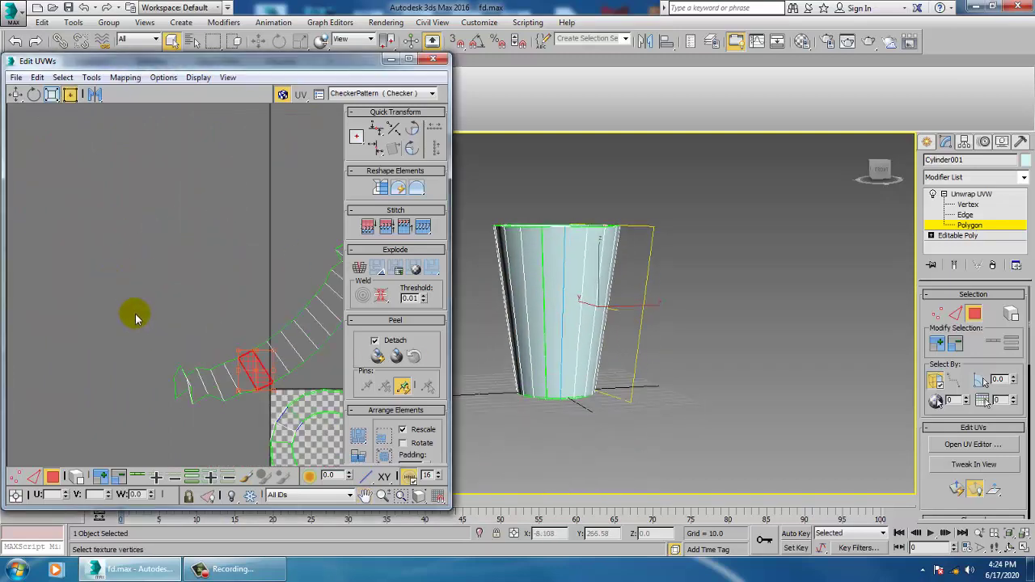
pyautogui.moveTo(252, 402); pyautogui.dragTo(258, 393)
pyautogui.moveTo(249, 362); pyautogui.dragTo(127, 358, button='middle')
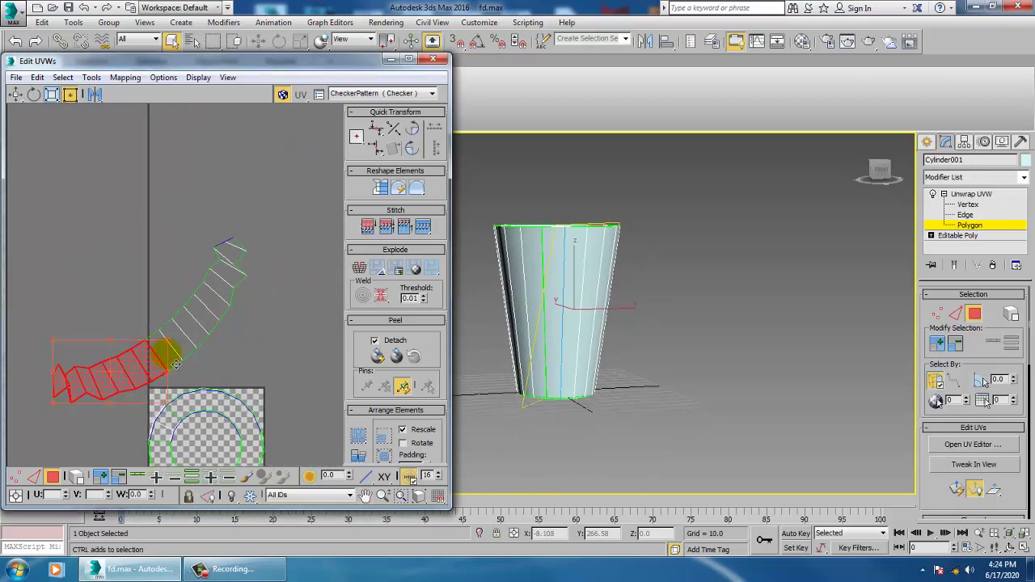
pyautogui.keyDown('ctrl'); pyautogui.click(182, 355); pyautogui.keyUp('ctrl')
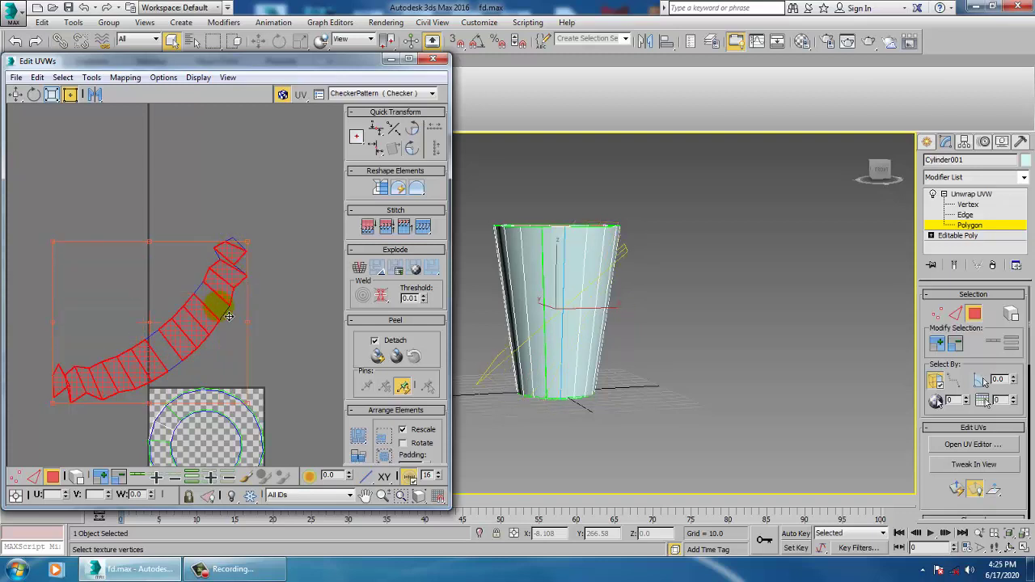
pyautogui.scroll(-2, 218, 332)
pyautogui.keyDown('alt'); pyautogui.moveTo(620, 319); pyautogui.dragTo(540, 253, button='middle'); pyautogui.keyUp('alt')
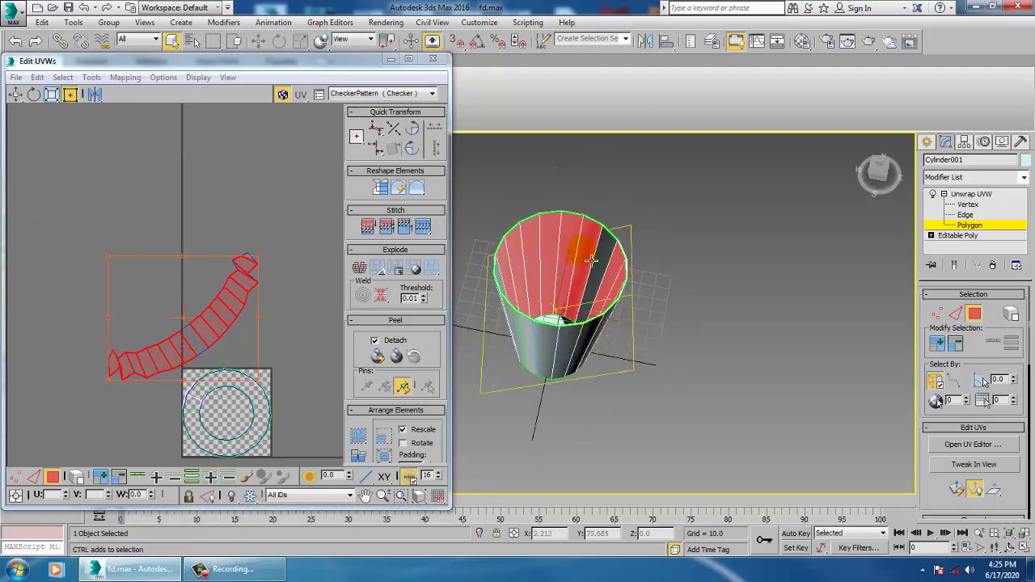
pyautogui.keyDown('alt'); pyautogui.moveTo(619, 256); pyautogui.dragTo(705, 278, button='middle'); pyautogui.keyUp('alt')
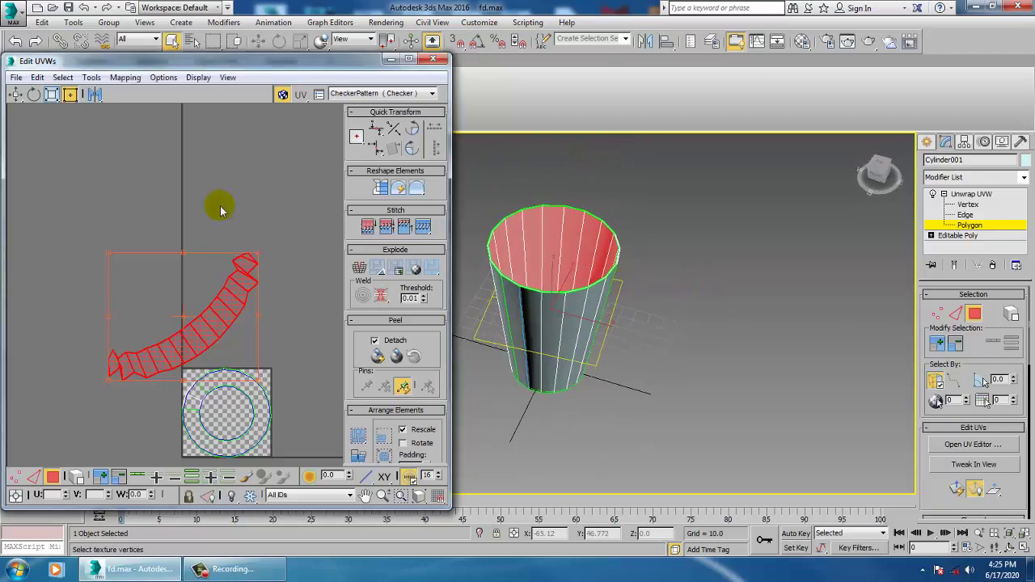
# Step: Relax the inner wall UVs by edge angles and close the Relax tool
pyautogui.click(91, 78)
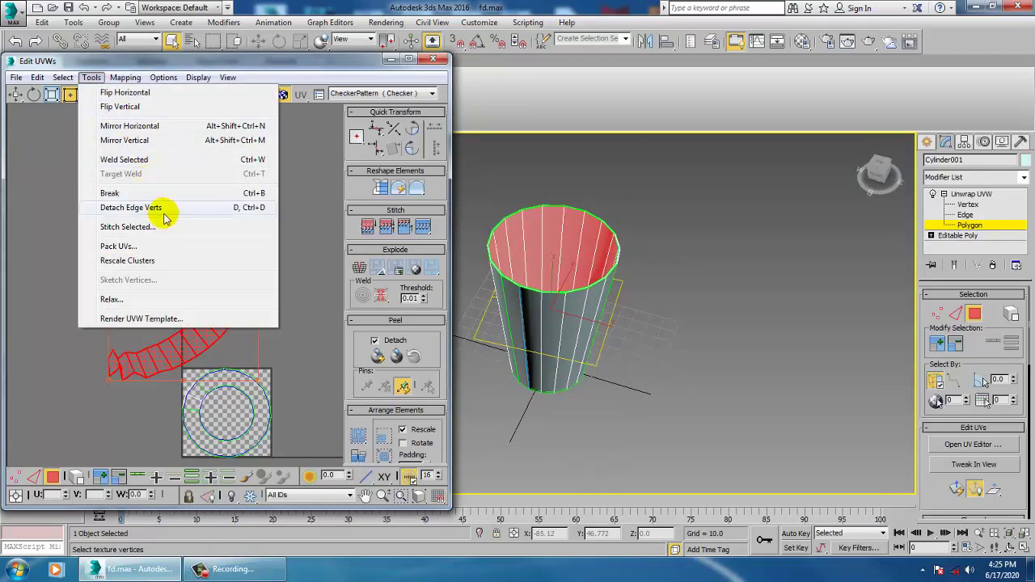
pyautogui.click(138, 306)
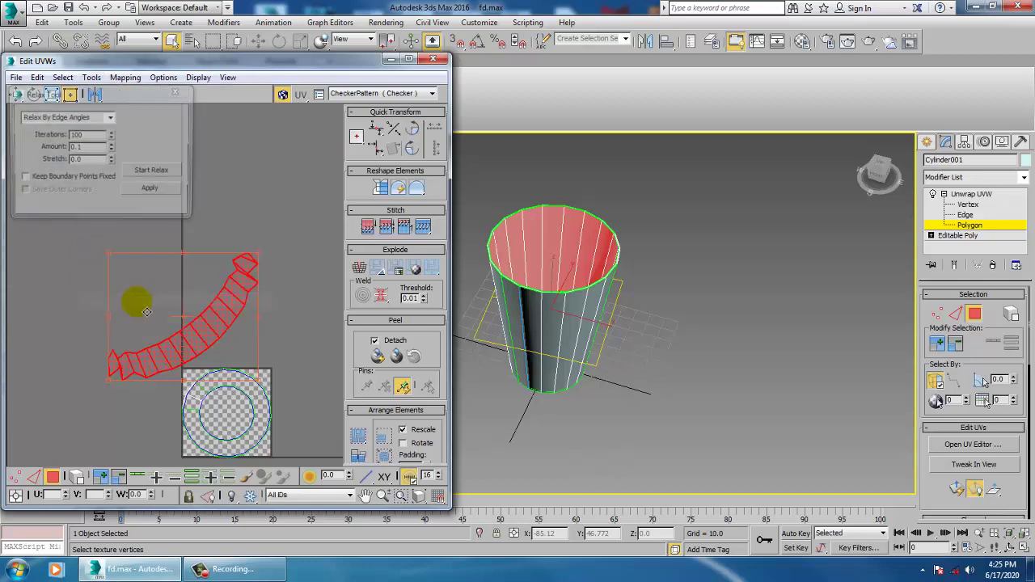
pyautogui.click(154, 172)
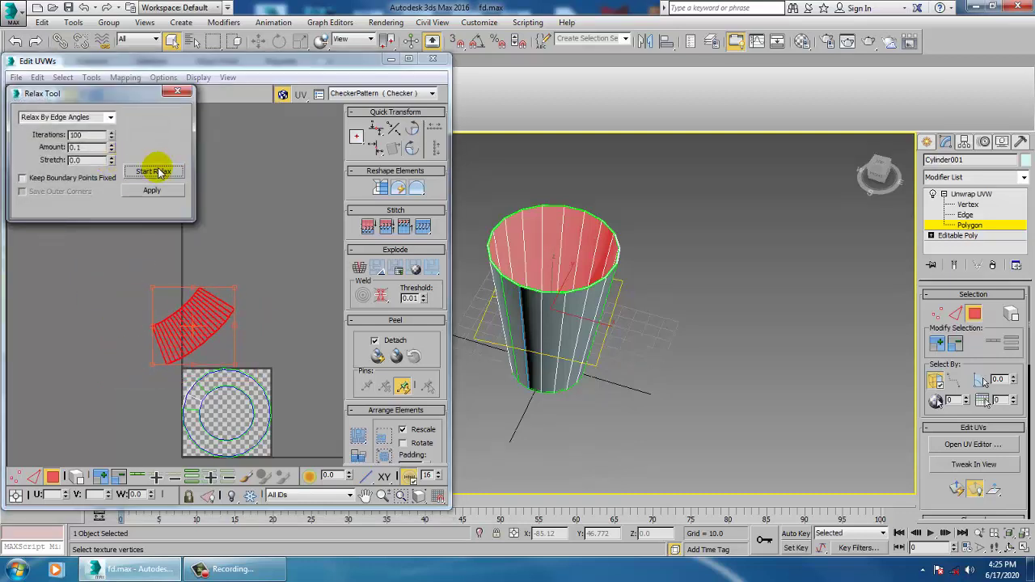
pyautogui.moveTo(301, 351); pyautogui.dragTo(273, 261, button='middle')
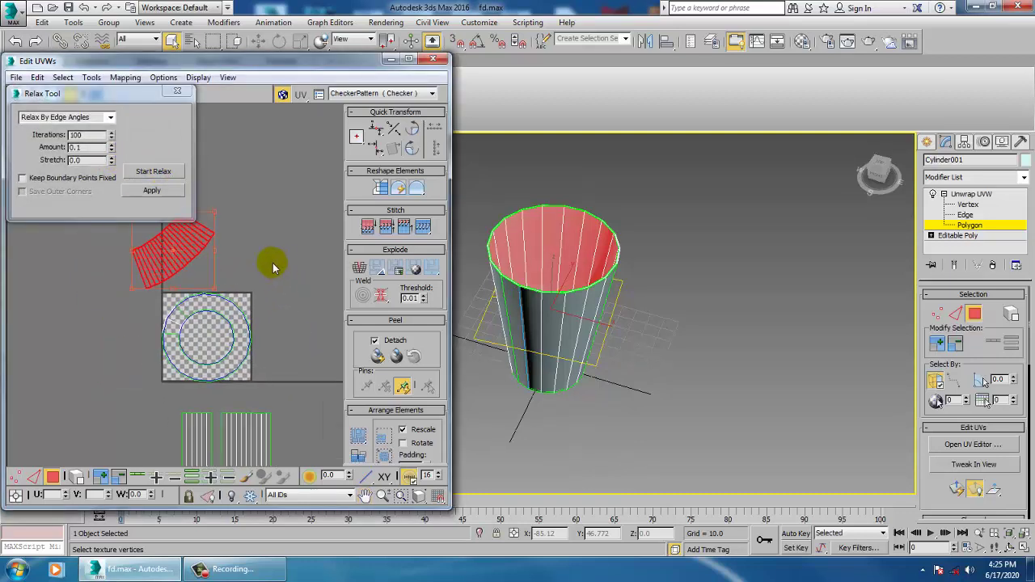
pyautogui.click(176, 94)
pyautogui.moveTo(277, 351); pyautogui.dragTo(150, 271, button='middle')
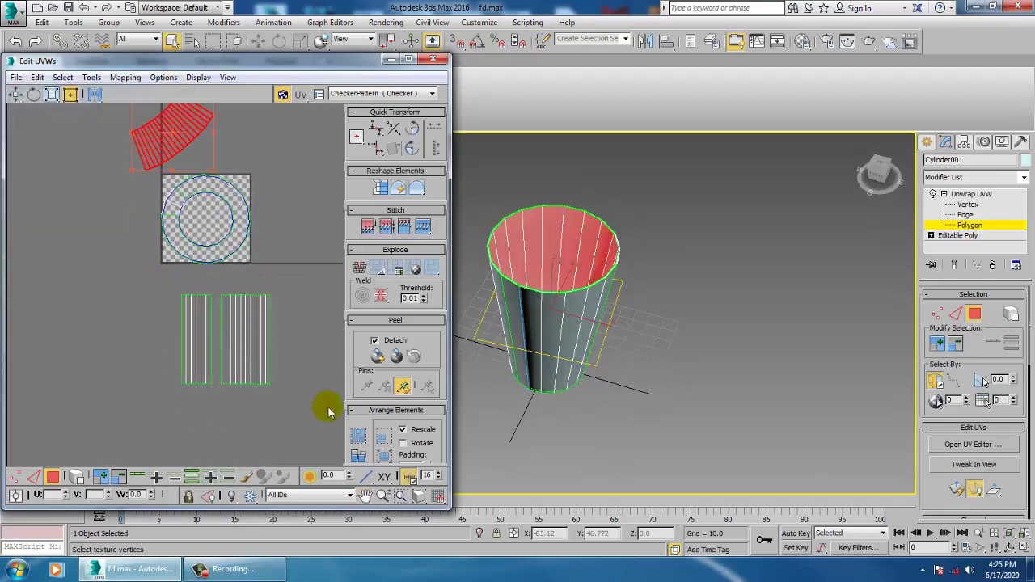
# Step: Invert the face selection and adjust it so only the cup's outer wall faces are selected
pyautogui.hotkey('ctrl', 'i')
pyautogui.keyDown('alt'); pyautogui.moveTo(798, 344); pyautogui.dragTo(545, 300, button='middle'); pyautogui.keyUp('alt')
pyautogui.keyDown('ctrl'); pyautogui.click(524, 292); pyautogui.keyUp('ctrl')
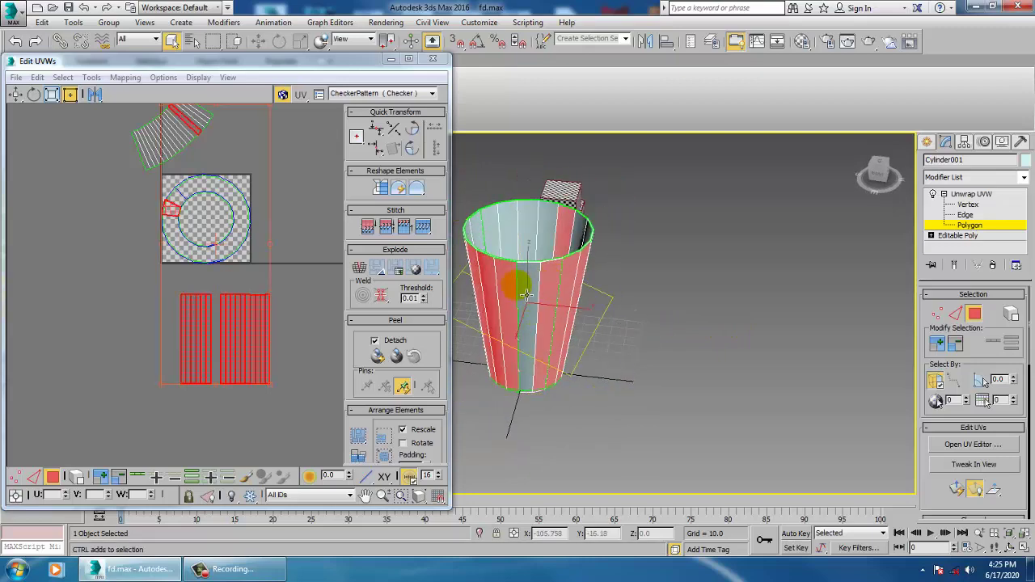
pyautogui.keyDown('alt'); pyautogui.moveTo(622, 297); pyautogui.dragTo(927, 279, button='middle'); pyautogui.keyUp('alt')
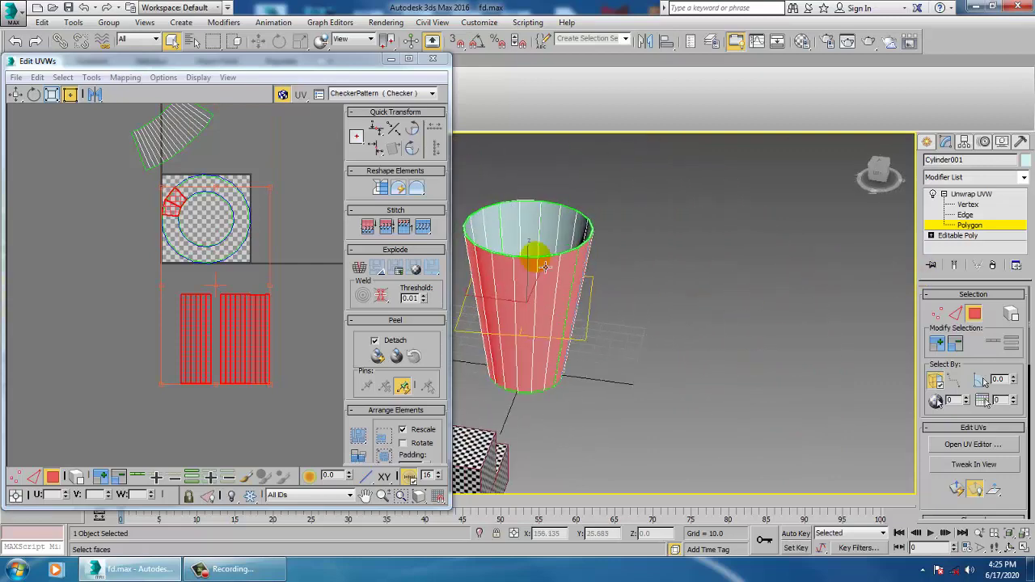
pyautogui.scroll(2, 202, 214)
pyautogui.moveTo(203, 215); pyautogui.dragTo(267, 278, button='middle')
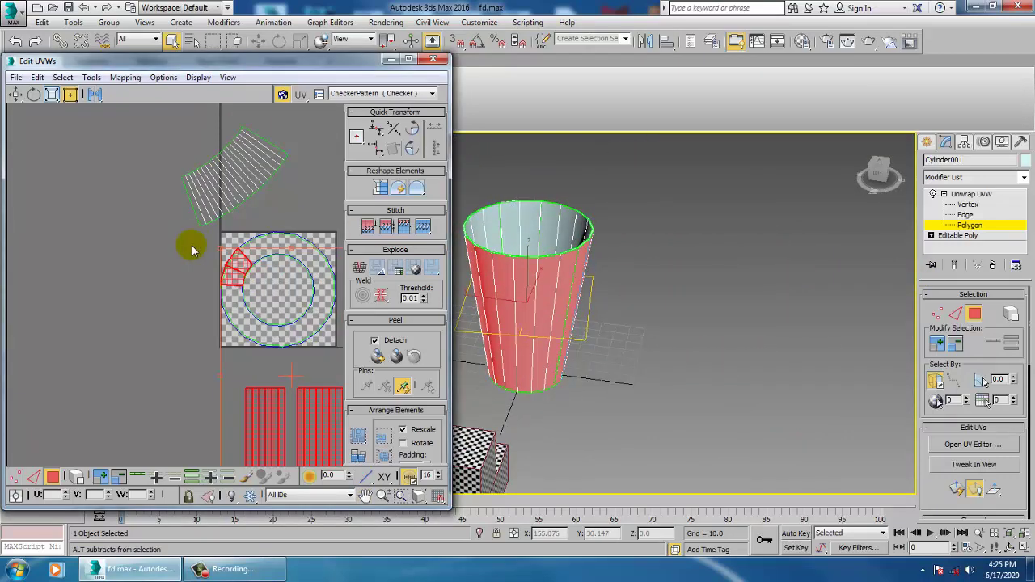
pyautogui.moveTo(300, 326); pyautogui.dragTo(272, 307, button='middle')
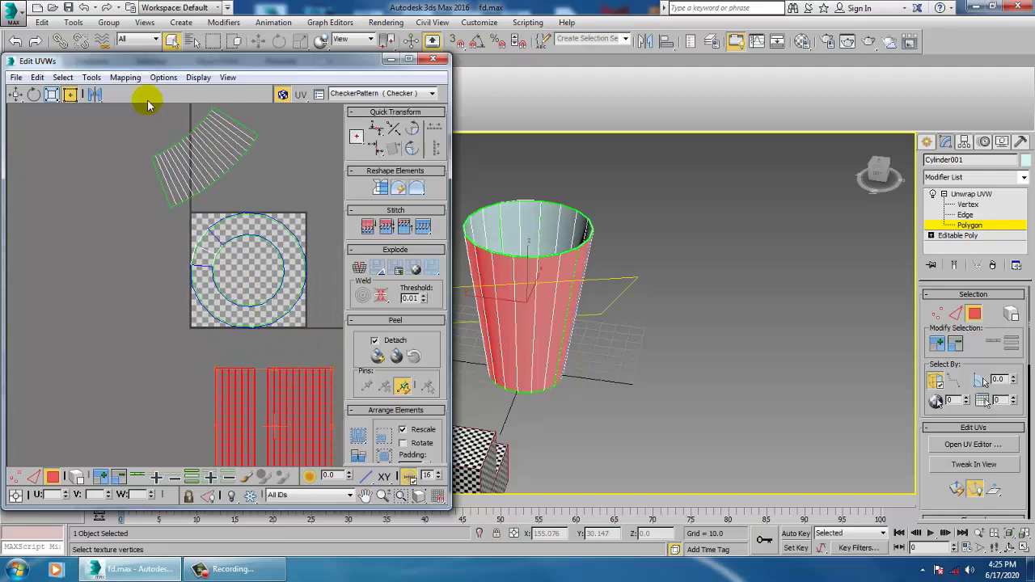
# Step: Relax the outer wall UV strips by edge angles and close the Relax tool
pyautogui.click(92, 78)
pyautogui.click(142, 299)
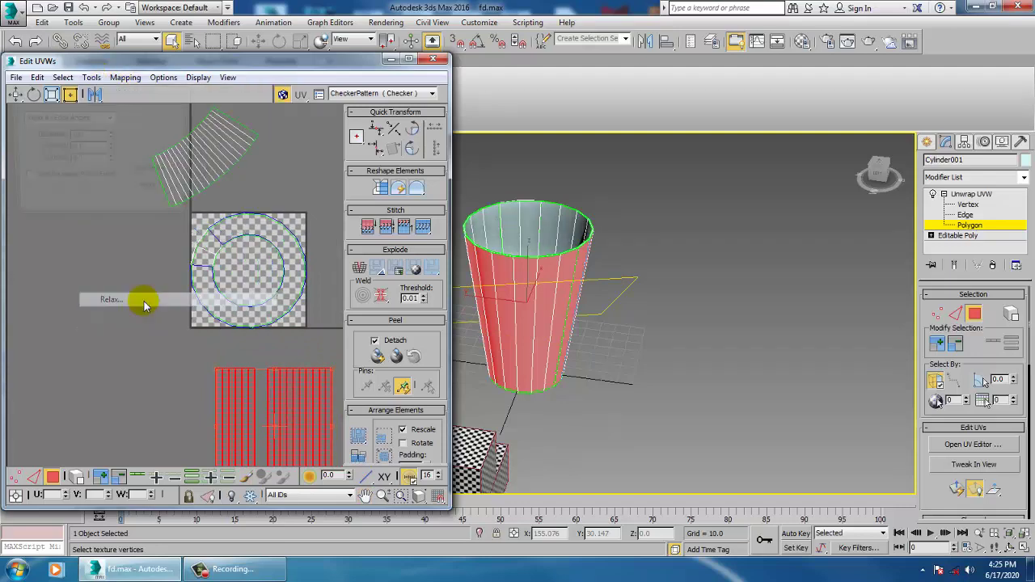
pyautogui.click(131, 171)
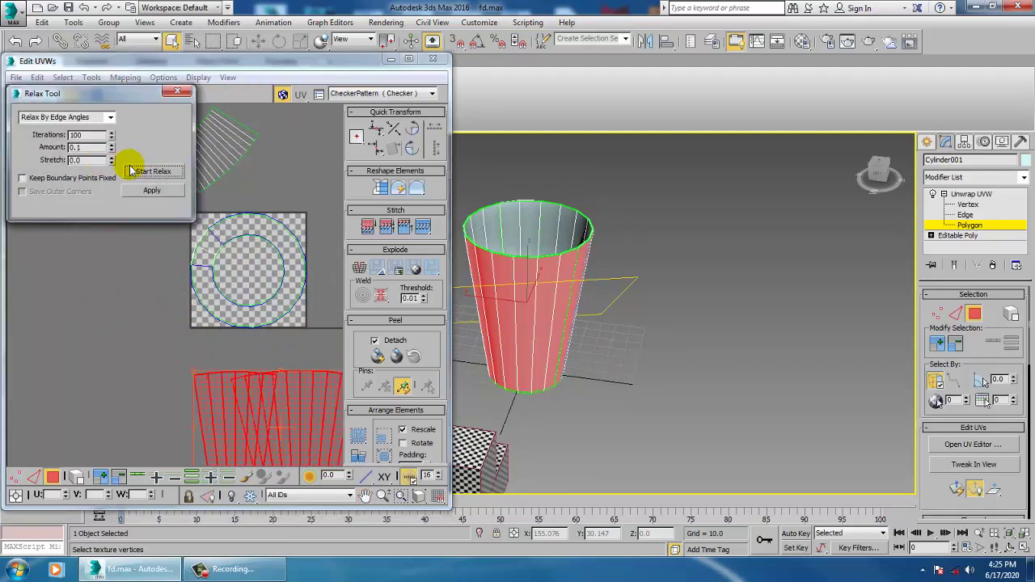
pyautogui.click(131, 173)
pyautogui.moveTo(351, 353); pyautogui.dragTo(213, 259, button='middle')
pyautogui.scroll(3, 213, 259)
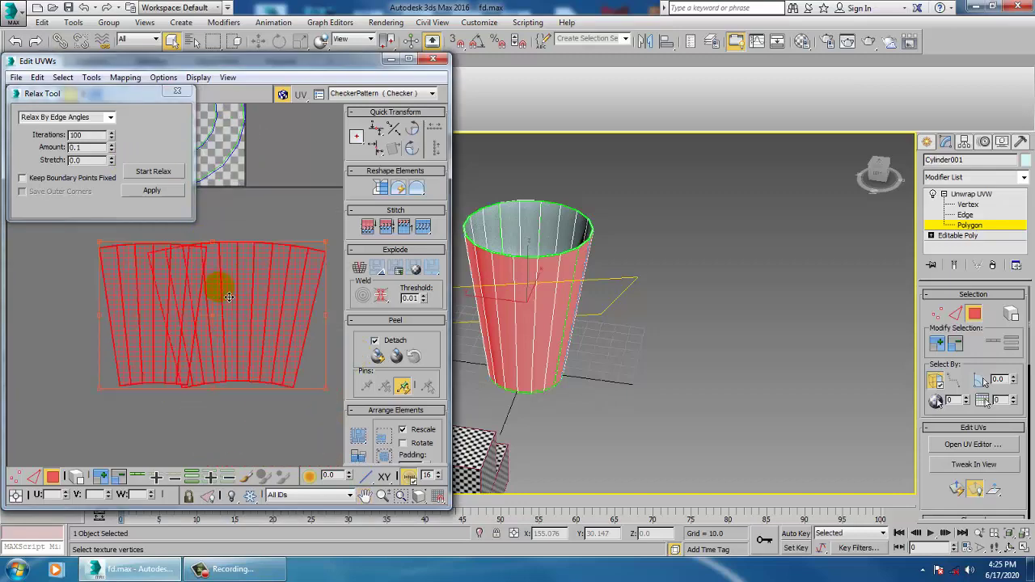
pyautogui.moveTo(271, 327); pyautogui.dragTo(203, 341)
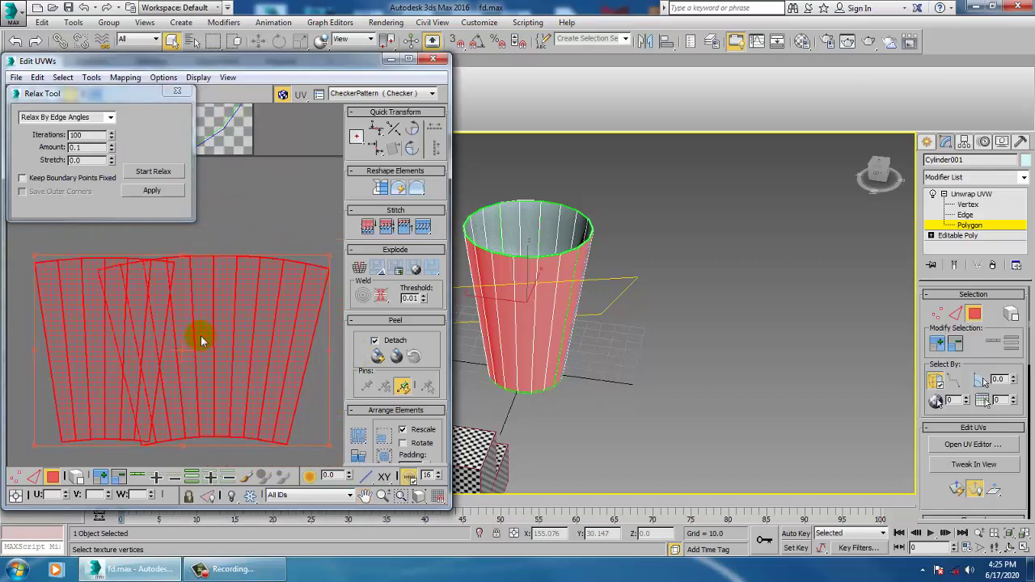
pyautogui.click(177, 91)
# Step: Select the cup's underside face, try moving its circular UV island off-centre, and undo the move
pyautogui.keyDown('alt'); pyautogui.moveTo(612, 340); pyautogui.dragTo(650, 346, button='middle'); pyautogui.keyUp('alt')
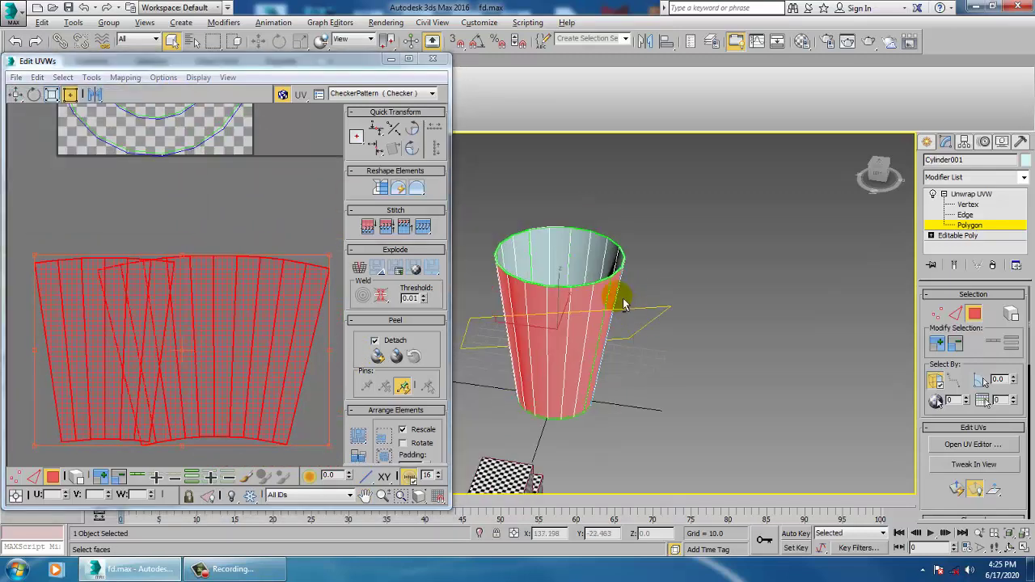
pyautogui.keyDown('alt'); pyautogui.moveTo(623, 305); pyautogui.dragTo(631, 219, button='middle'); pyautogui.keyUp('alt')
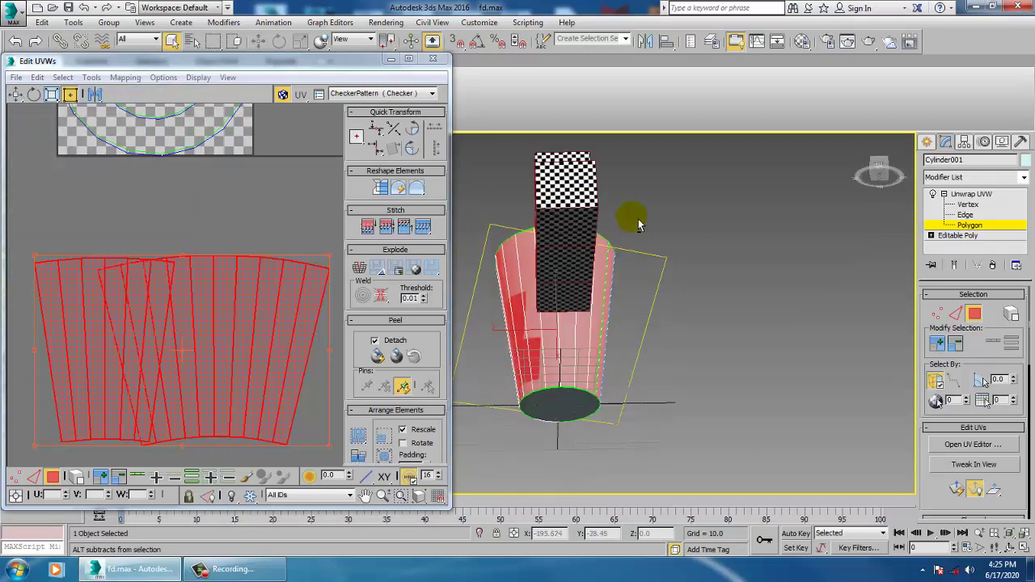
pyautogui.click(576, 414)
pyautogui.moveTo(261, 241); pyautogui.dragTo(258, 364, button='middle')
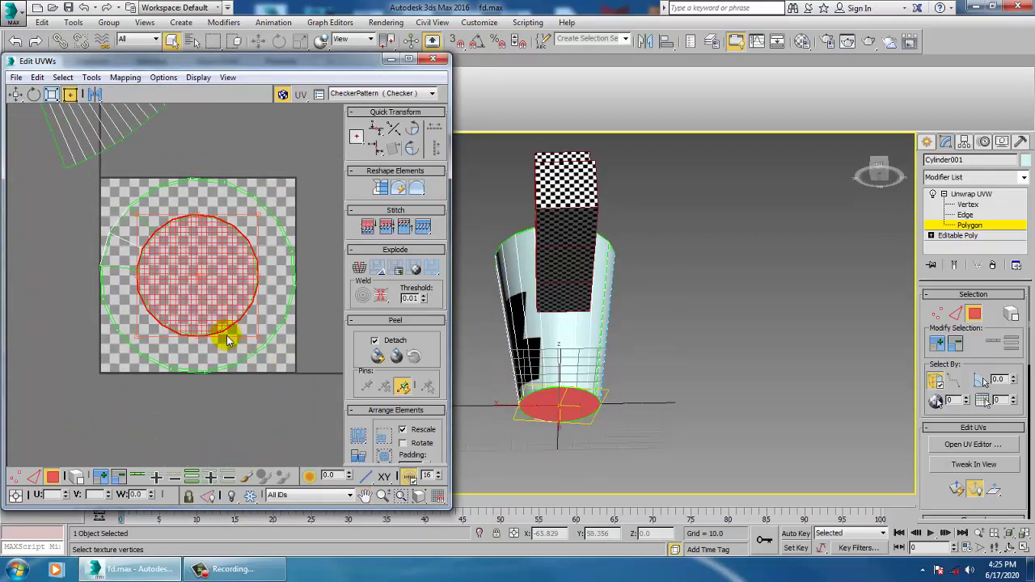
pyautogui.scroll(-3, 227, 339)
pyautogui.moveTo(215, 335); pyautogui.dragTo(259, 289)
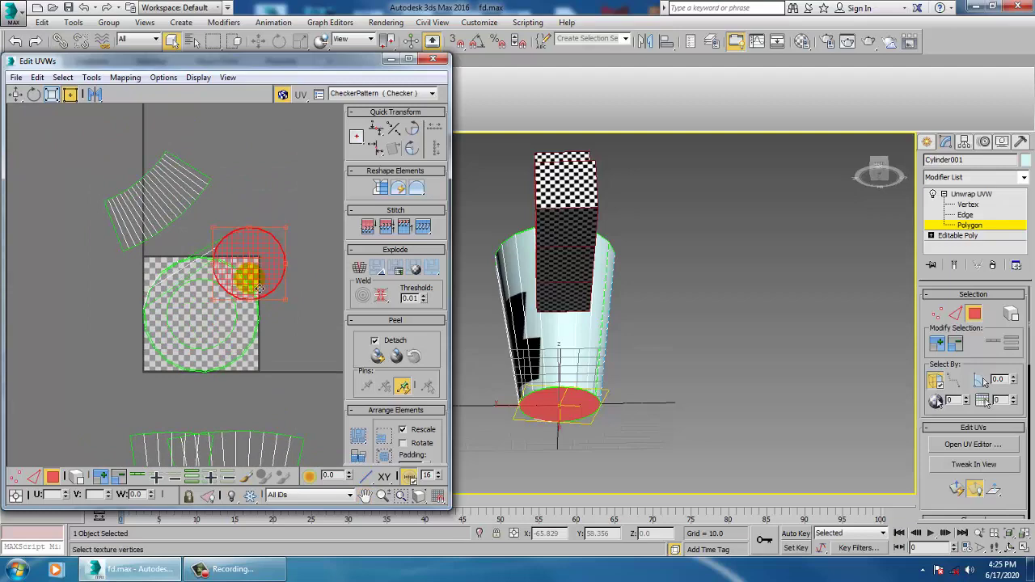
pyautogui.hotkey('ctrl', 'z')
# Step: Examine the cup's inner bottom and rim, picking one rim face to locate it in the circular UV layout
pyautogui.keyDown('alt'); pyautogui.moveTo(680, 324); pyautogui.dragTo(679, 389, button='middle'); pyautogui.keyUp('alt')
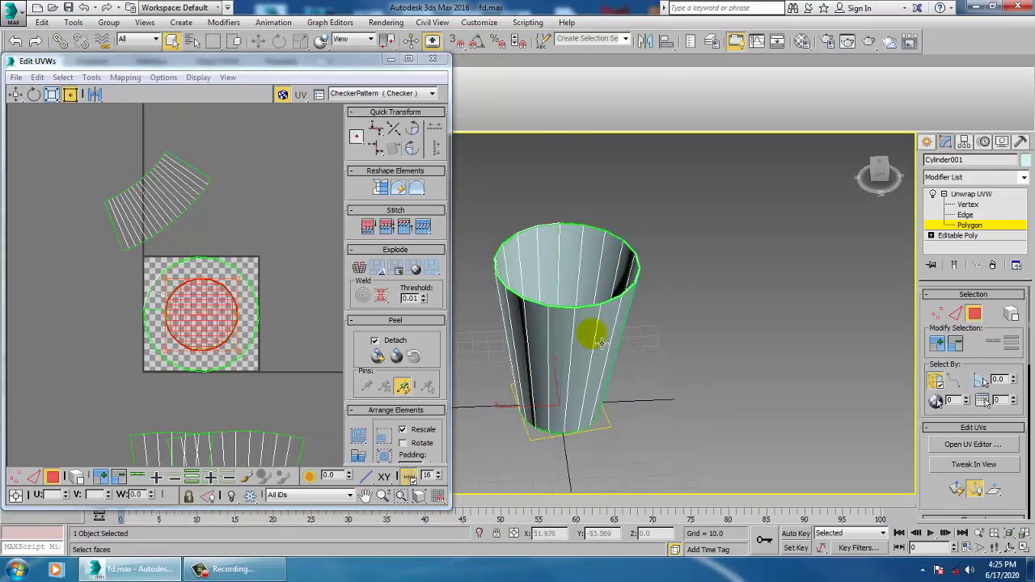
pyautogui.keyDown('alt'); pyautogui.moveTo(600, 344); pyautogui.dragTo(571, 374, button='middle'); pyautogui.keyUp('alt')
pyautogui.scroll(5, 640, 370)
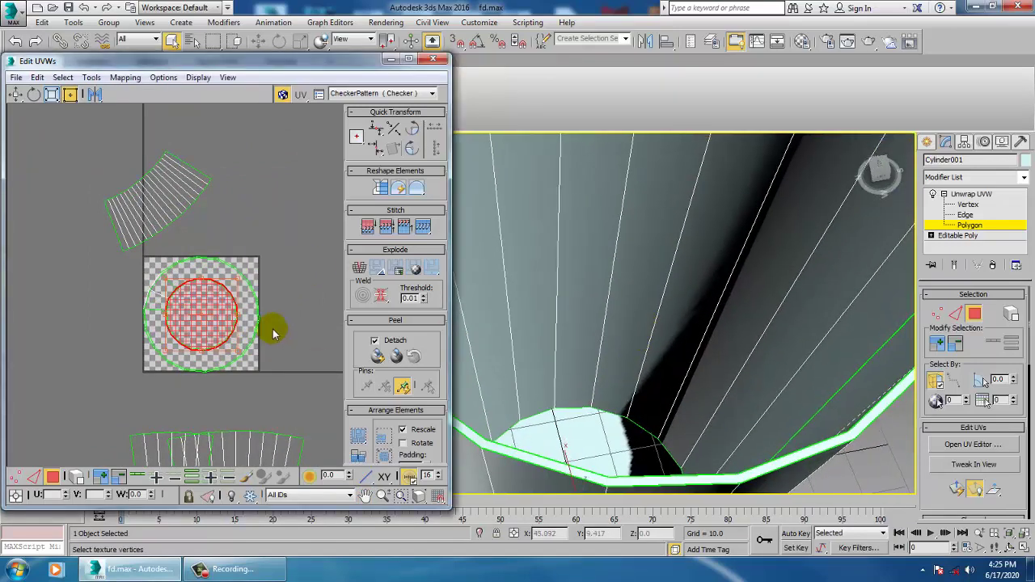
pyautogui.scroll(3, 148, 317)
pyautogui.click(222, 318)
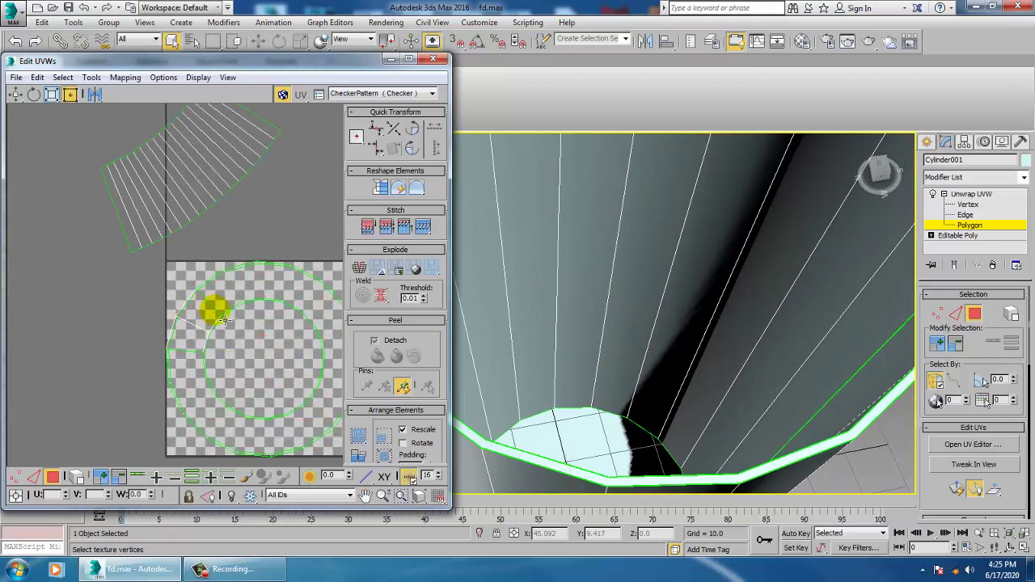
pyautogui.click(712, 486)
pyautogui.scroll(2, 273, 307)
pyautogui.scroll(2, 243, 359)
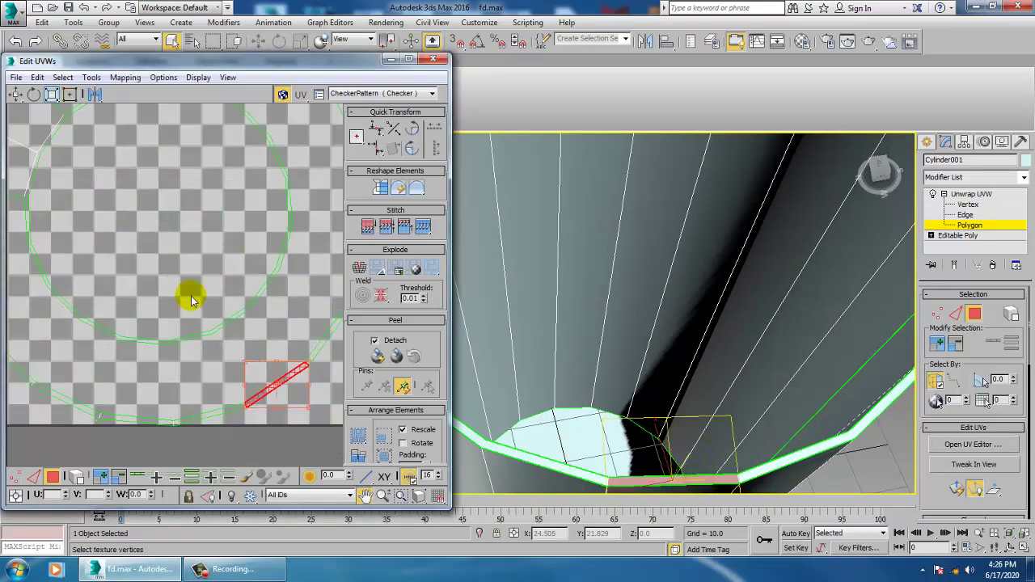
pyautogui.moveTo(192, 297); pyautogui.dragTo(267, 359, button='middle')
pyautogui.moveTo(146, 300); pyautogui.dragTo(183, 324, button='middle')
# Step: Select the two stray wall quads between the circular UV outlines, try moving them outside the tile, and undo the move
pyautogui.click(78, 254)
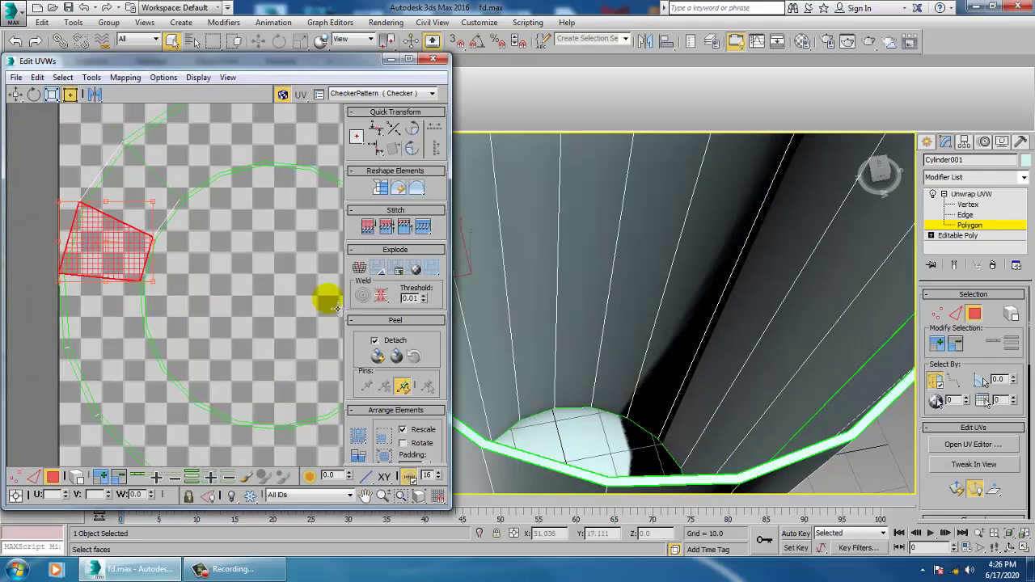
pyautogui.keyDown('ctrl'); pyautogui.click(152, 192); pyautogui.keyUp('ctrl')
pyautogui.scroll(-5, 668, 332)
pyautogui.keyDown('alt'); pyautogui.moveTo(728, 360); pyautogui.dragTo(485, 307, button='middle'); pyautogui.keyUp('alt')
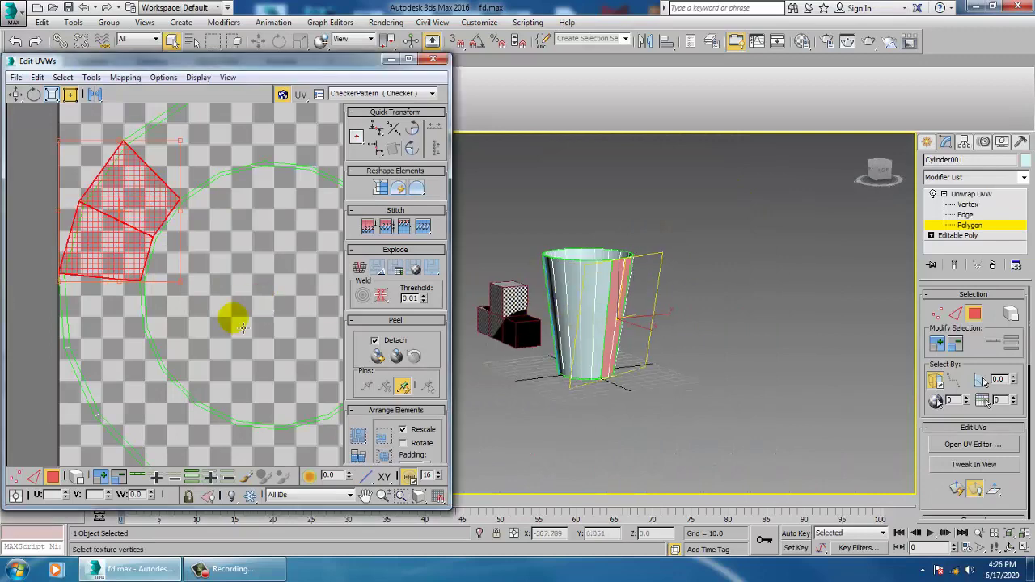
pyautogui.moveTo(244, 327); pyautogui.dragTo(182, 123, button='middle')
pyautogui.scroll(-6, 220, 267)
pyautogui.moveTo(196, 250); pyautogui.dragTo(233, 376, button='middle')
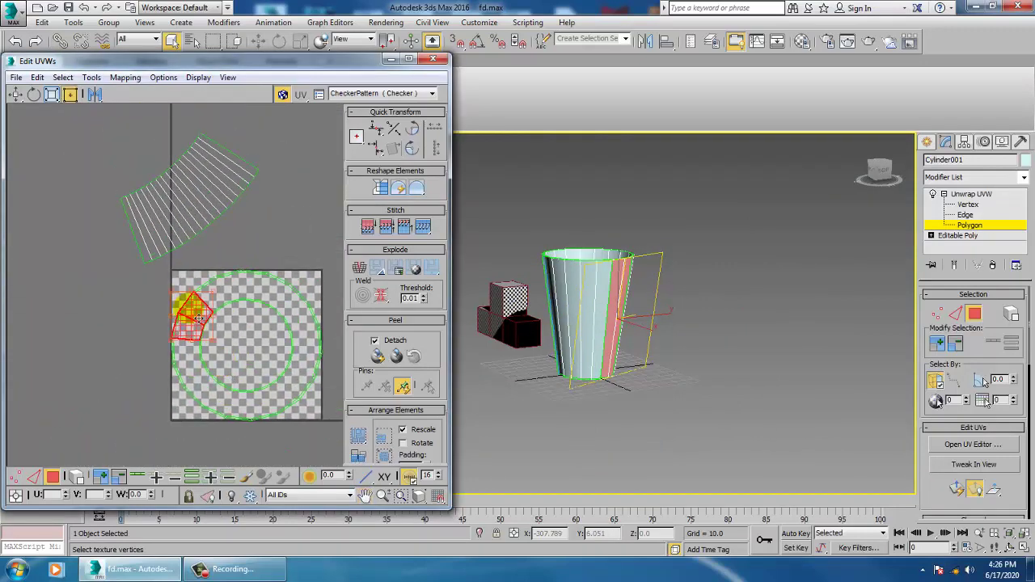
pyautogui.moveTo(199, 318); pyautogui.dragTo(160, 303)
pyautogui.hotkey('ctrl', 'z')
# Step: Add the outer wall faces to the two stray quads, try relaxing them together by edge angles, and undo the relax
pyautogui.moveTo(206, 349); pyautogui.dragTo(171, 298, button='middle')
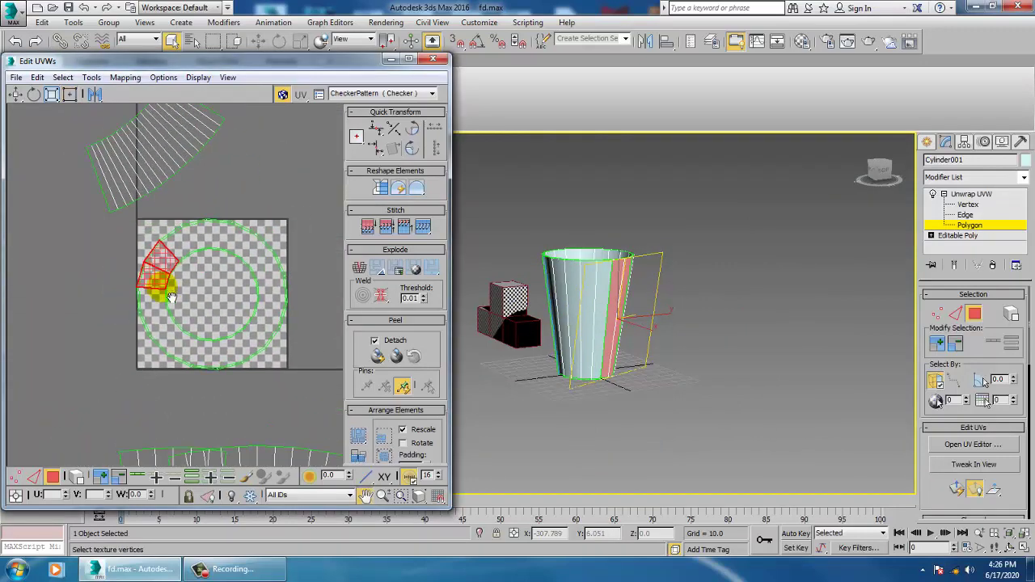
pyautogui.moveTo(137, 378); pyautogui.dragTo(90, 224, button='middle')
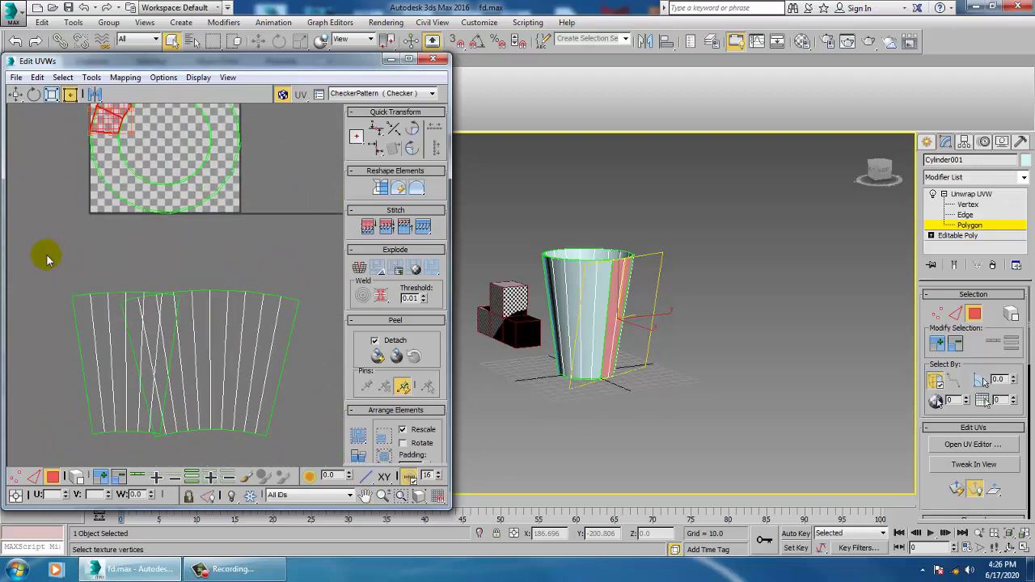
pyautogui.moveTo(364, 447); pyautogui.dragTo(366, 450)
pyautogui.keyDown('alt'); pyautogui.moveTo(781, 316); pyautogui.dragTo(643, 355, button='middle'); pyautogui.keyUp('alt')
pyautogui.keyDown('ctrl'); pyautogui.click(579, 320); pyautogui.keyUp('ctrl')
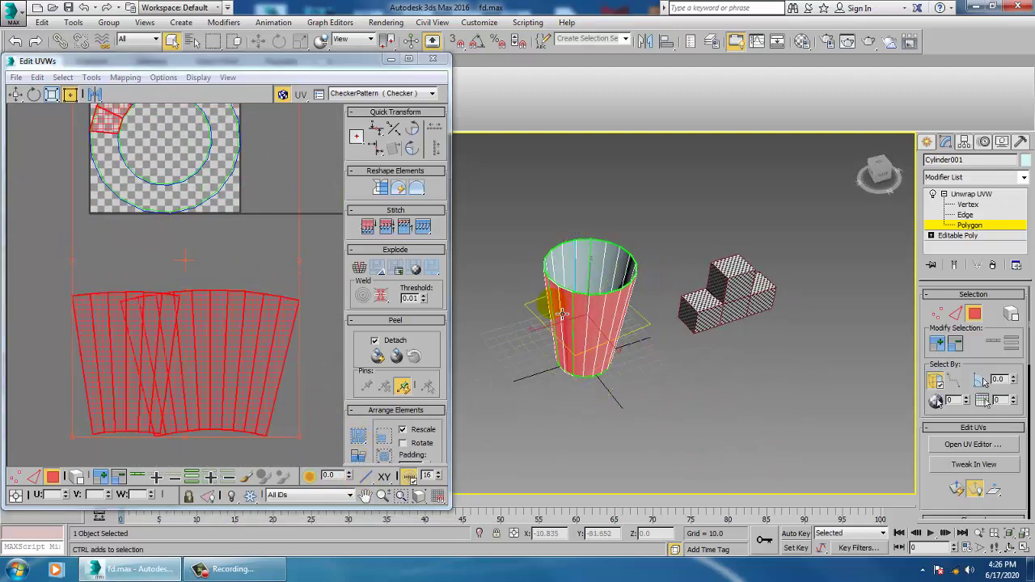
pyautogui.click(92, 78)
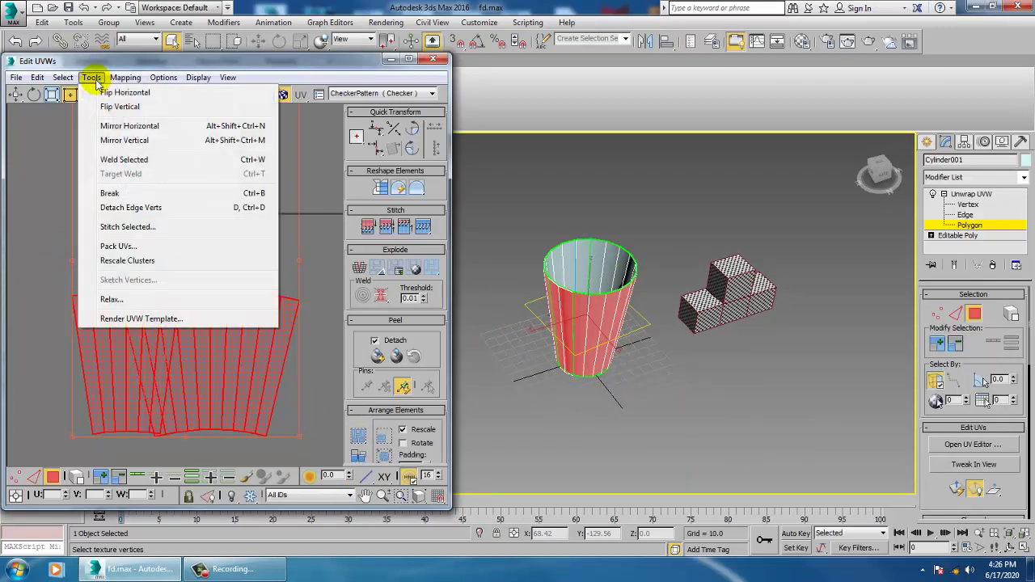
pyautogui.click(149, 303)
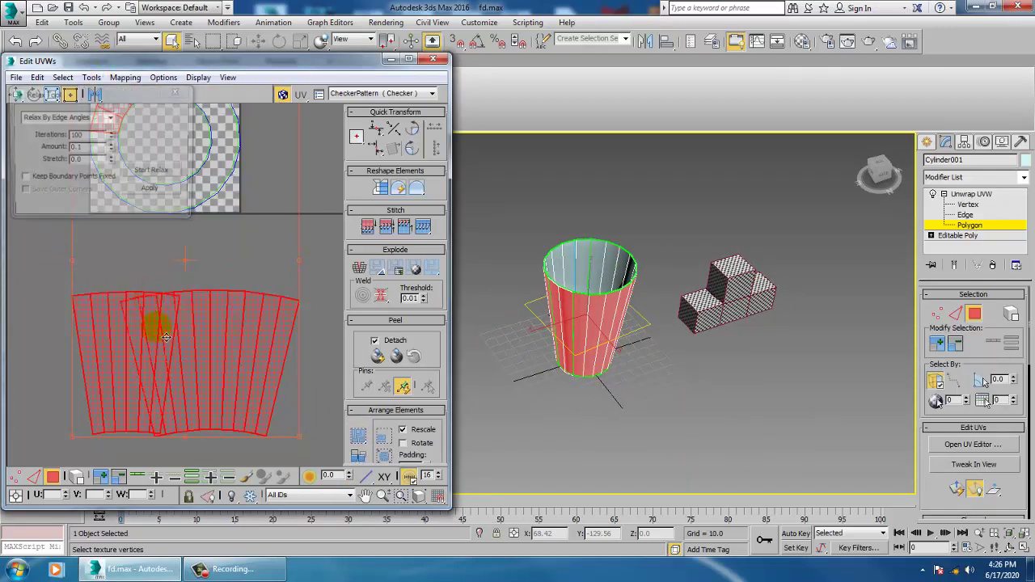
pyautogui.click(154, 171)
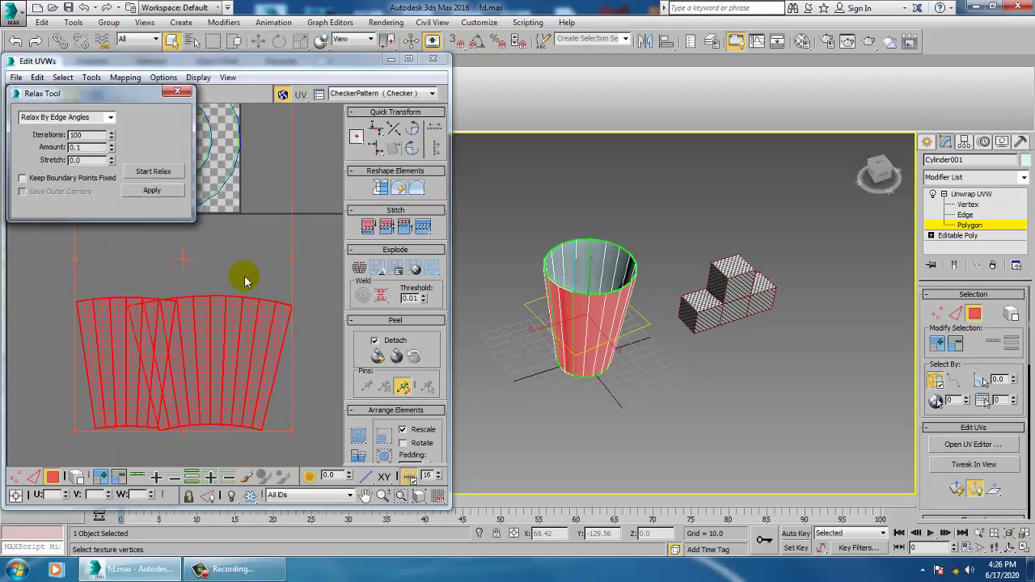
pyautogui.click(178, 91)
pyautogui.moveTo(213, 244); pyautogui.dragTo(268, 364, button='middle')
pyautogui.hotkey('ctrl', 'z')
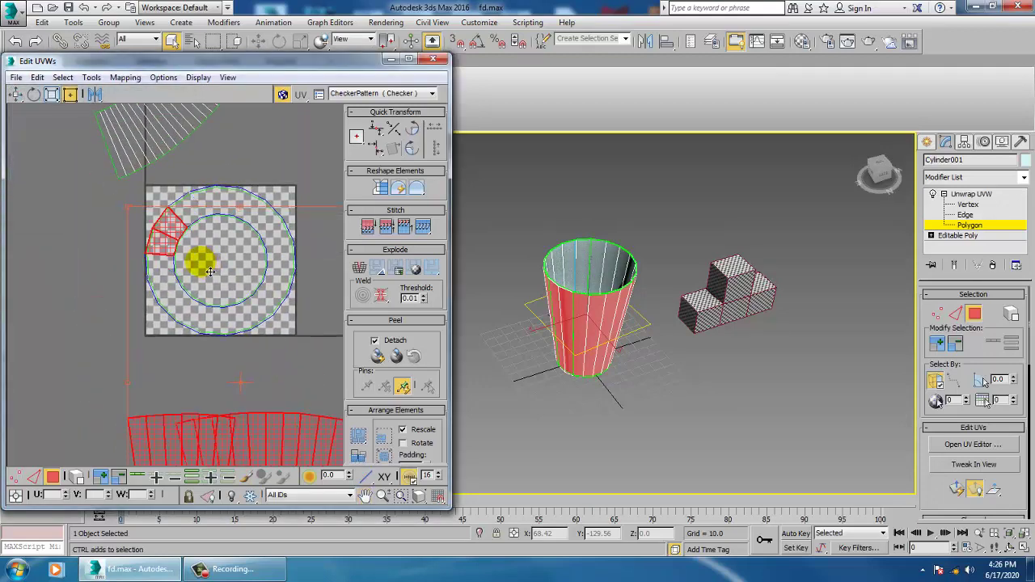
# Step: Select only the two stray wall quads, break them off from the neighbouring UVs, and move them outside the checker tile
pyautogui.click(68, 252)
pyautogui.click(172, 231)
pyautogui.keyDown('ctrl'); pyautogui.click(172, 253); pyautogui.keyUp('ctrl')
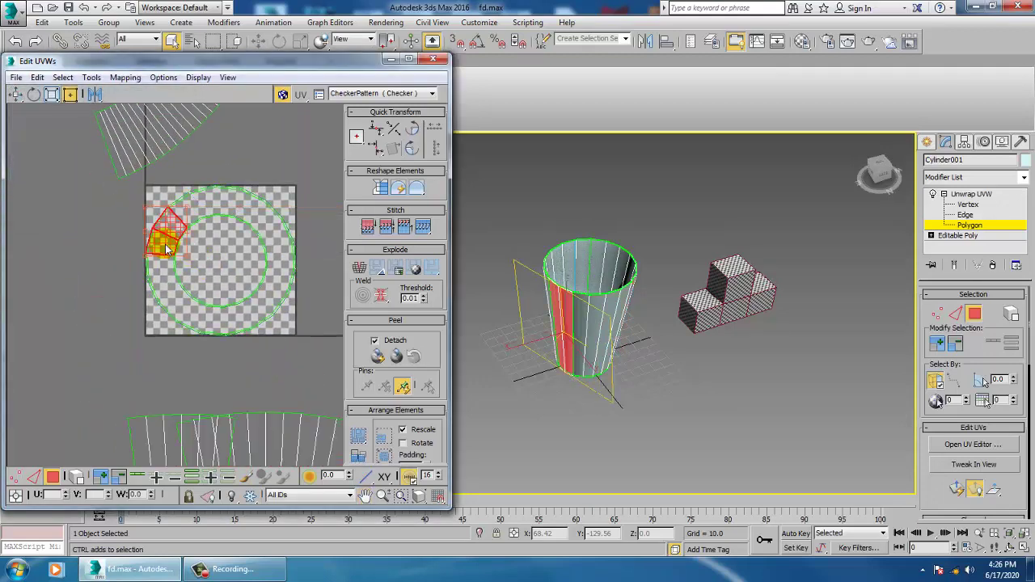
pyautogui.moveTo(227, 395); pyautogui.dragTo(181, 310, button='middle')
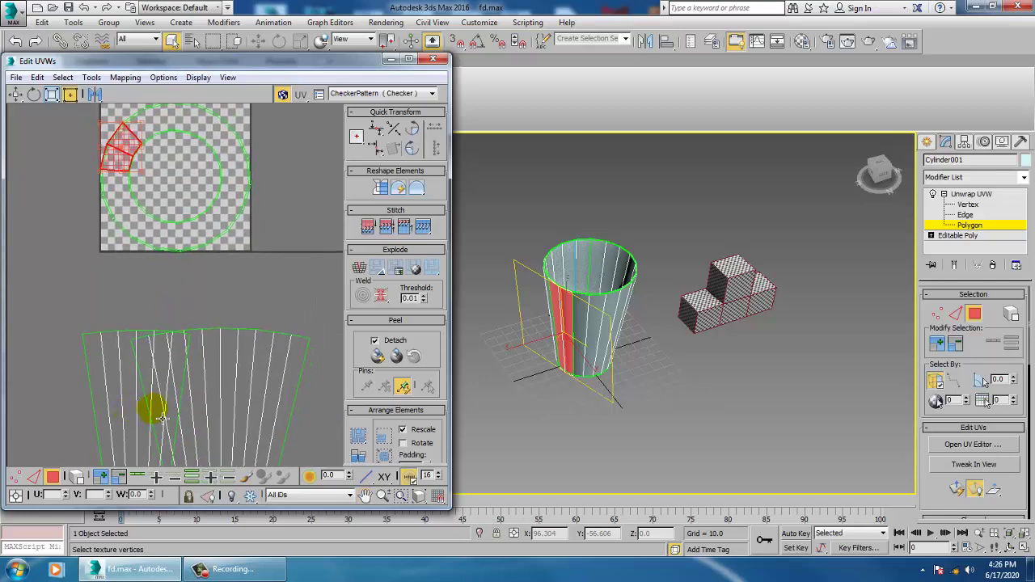
pyautogui.moveTo(138, 219); pyautogui.dragTo(169, 272, button='middle')
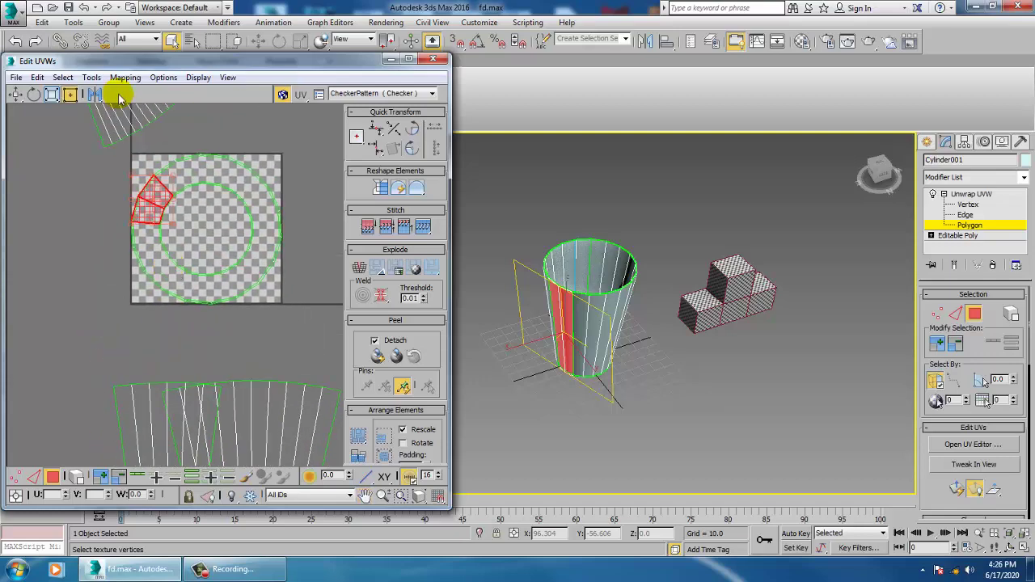
pyautogui.click(91, 78)
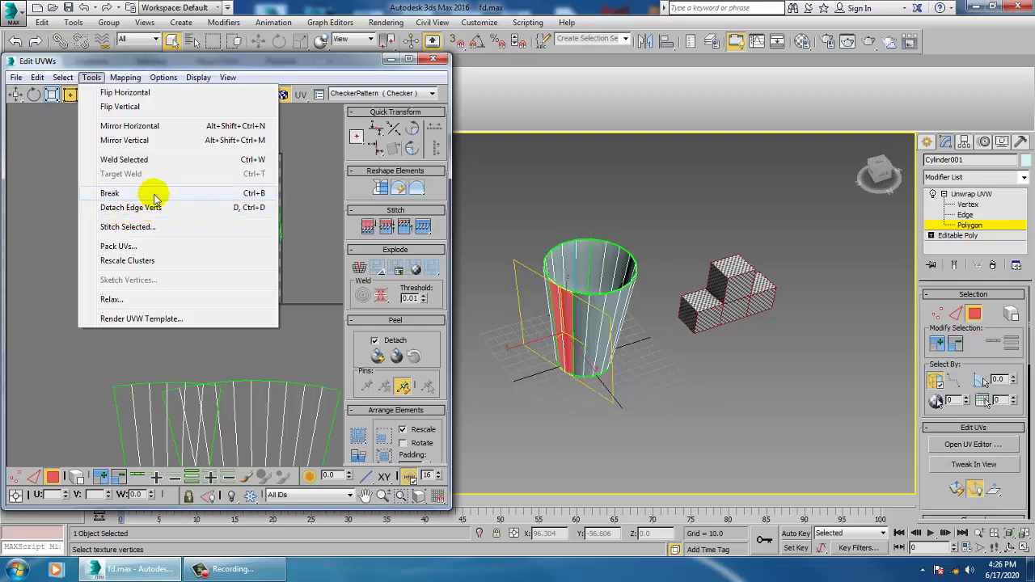
pyautogui.click(131, 208)
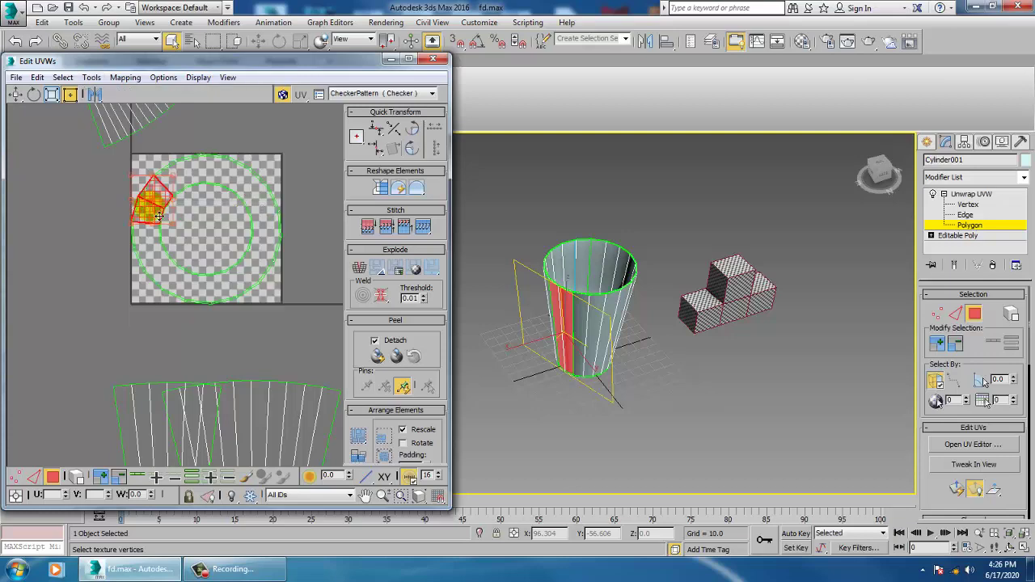
pyautogui.click(93, 77)
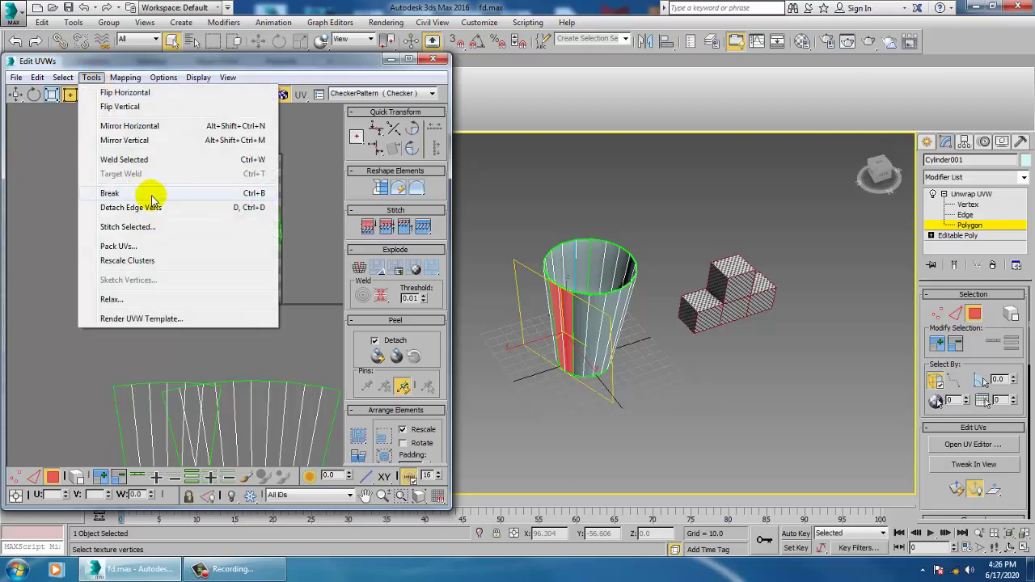
pyautogui.click(114, 202)
pyautogui.moveTo(141, 217); pyautogui.dragTo(56, 322)
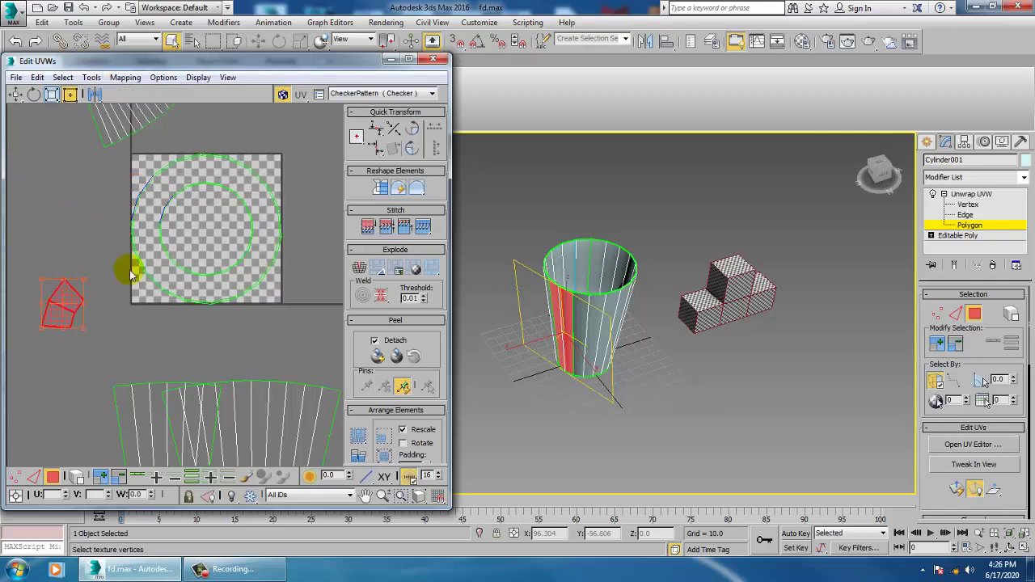
# Step: Relax the two detached wall quads by edge angles and close the Relax tool
pyautogui.scroll(3, 126, 268)
pyautogui.moveTo(125, 268); pyautogui.dragTo(148, 175, button='middle')
pyautogui.moveTo(156, 294); pyautogui.dragTo(194, 330, button='middle')
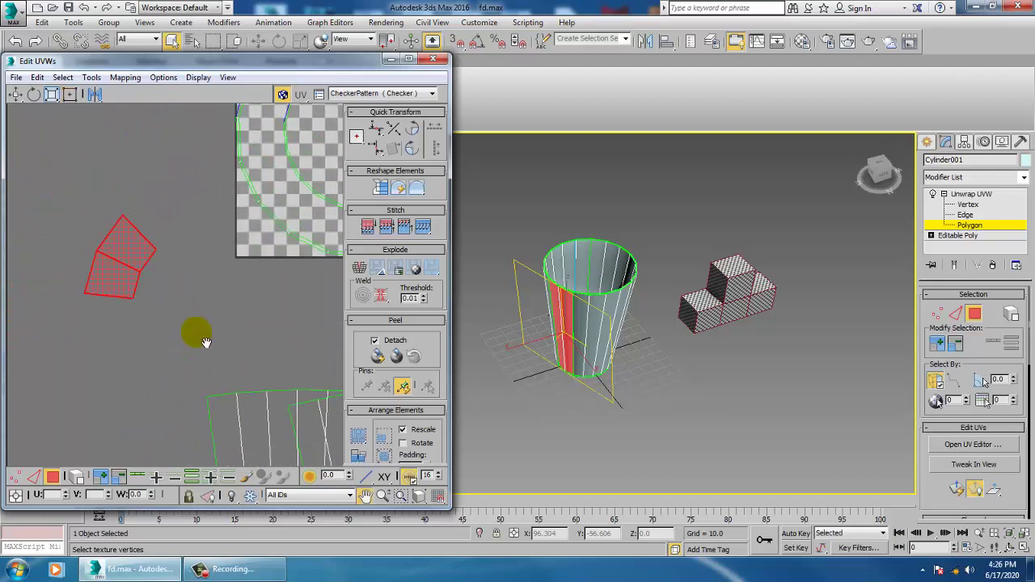
pyautogui.click(91, 77)
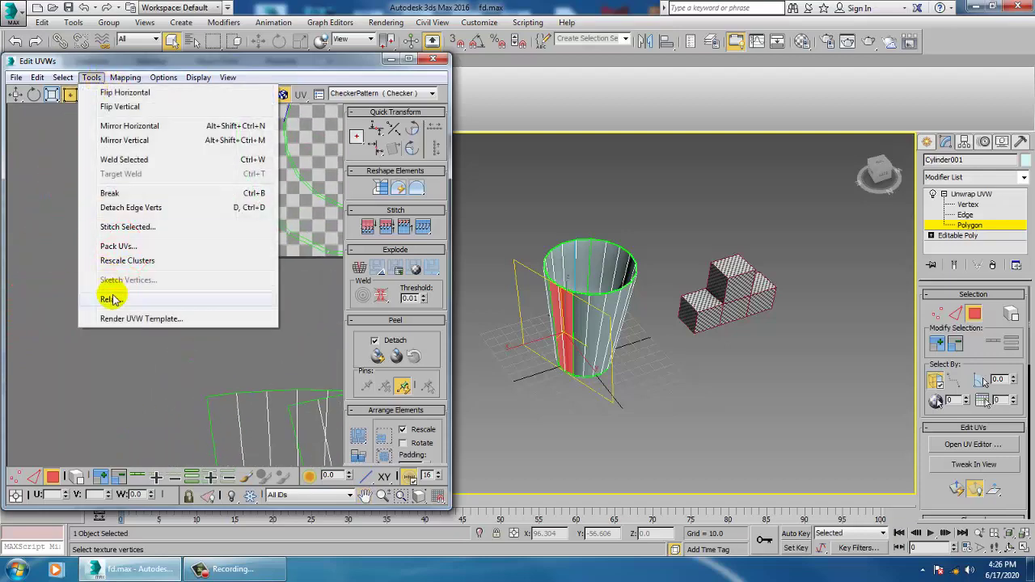
pyautogui.click(41, 293)
pyautogui.click(162, 173)
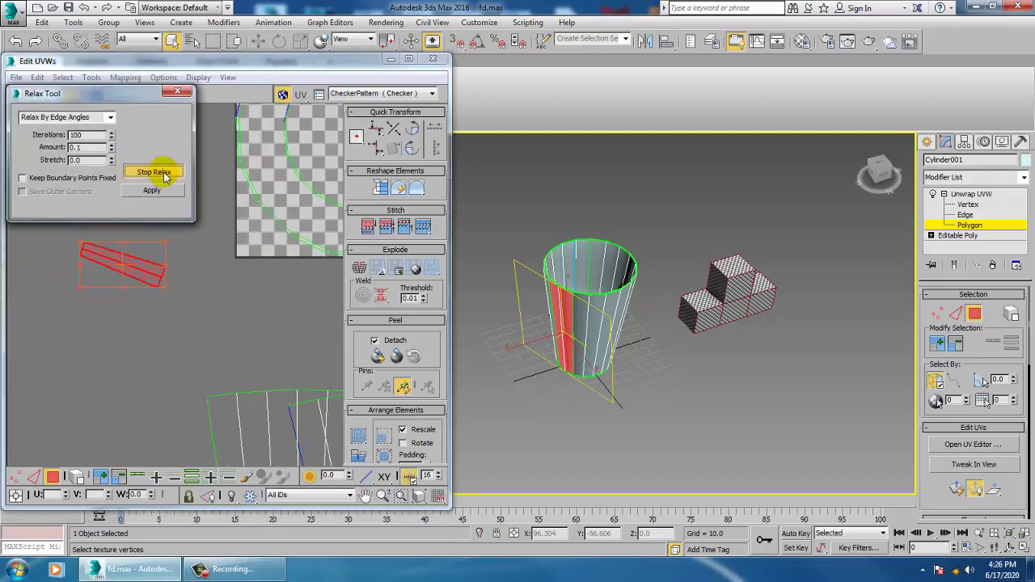
pyautogui.click(165, 176)
pyautogui.moveTo(224, 384); pyautogui.dragTo(166, 348, button='middle')
pyautogui.scroll(-1, 168, 348)
pyautogui.moveTo(243, 387); pyautogui.dragTo(120, 310, button='middle')
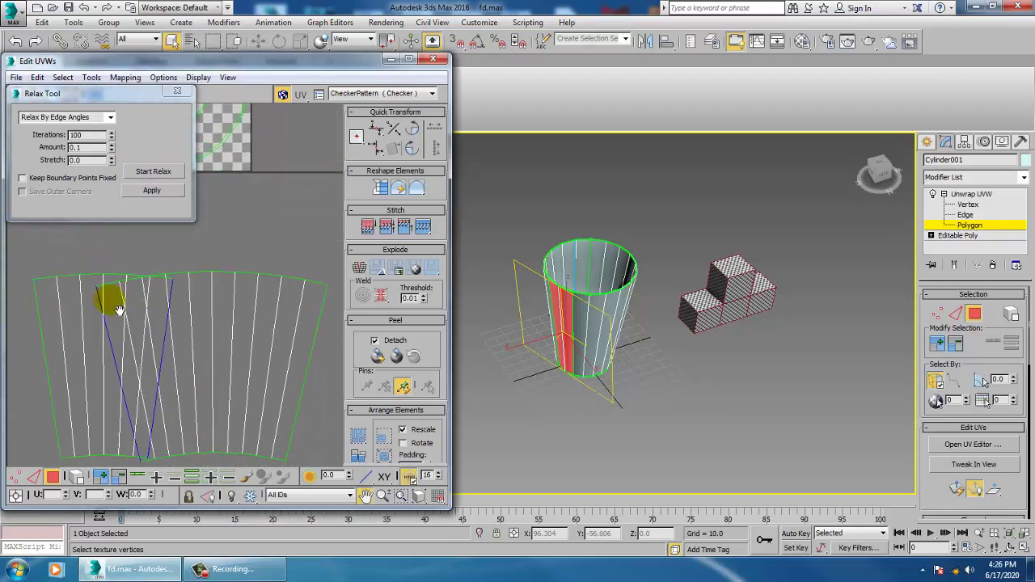
pyautogui.scroll(-2, 132, 317)
pyautogui.click(178, 91)
pyautogui.moveTo(290, 369); pyautogui.dragTo(296, 376, button='middle')
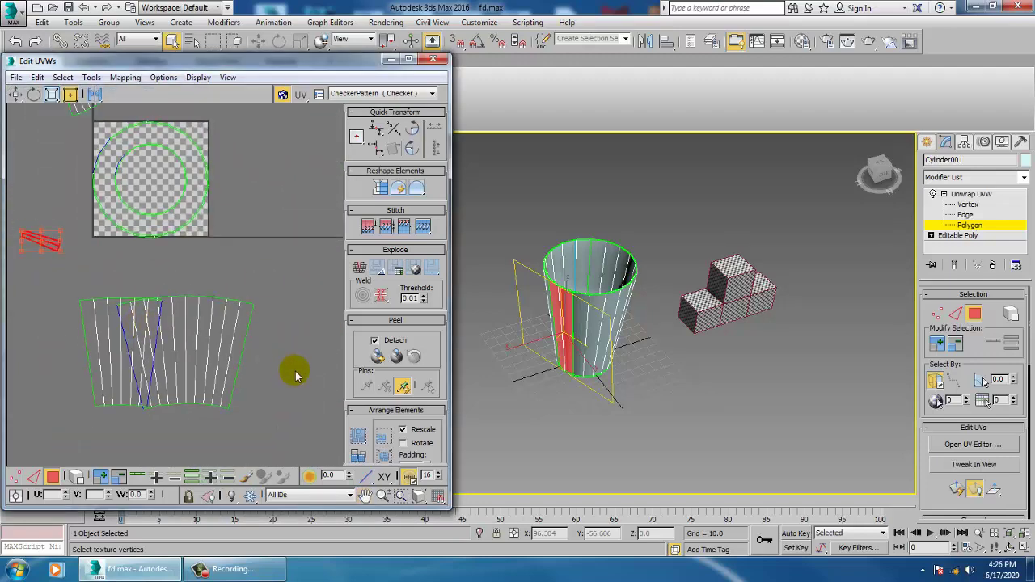
# Step: Select the adjoining outer wall strips of the wider UV fan, working from its outer end toward the overlap
pyautogui.click(243, 364)
pyautogui.scroll(3, 243, 364)
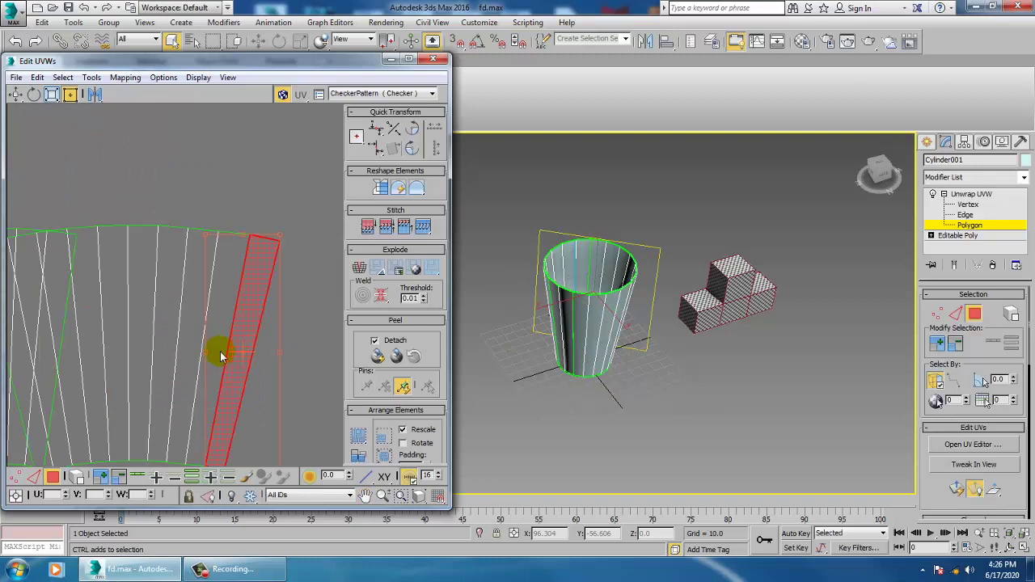
pyautogui.keyDown('ctrl'); pyautogui.click(208, 438); pyautogui.keyUp('ctrl')
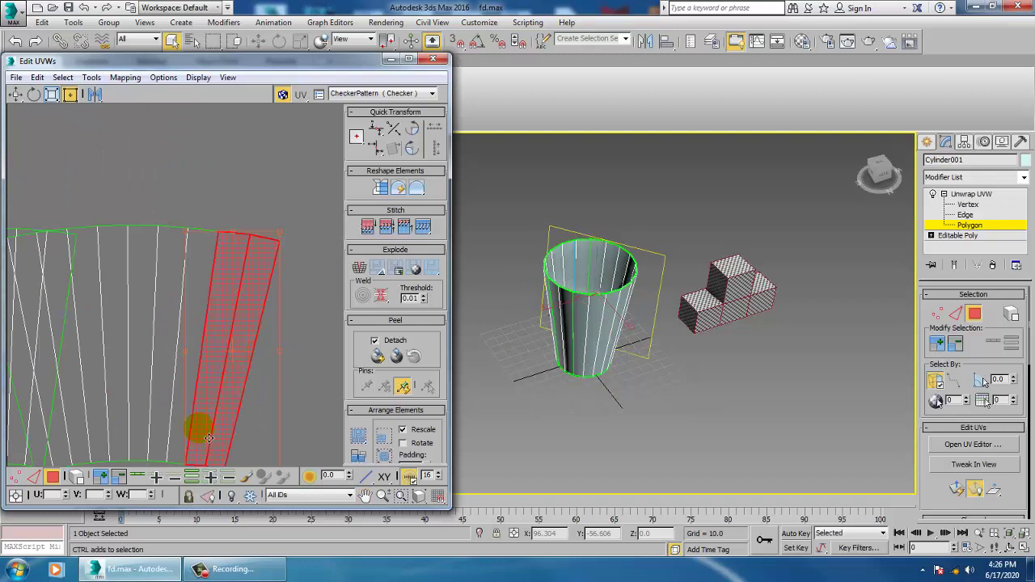
pyautogui.keyDown('ctrl'); pyautogui.click(182, 433); pyautogui.keyUp('ctrl')
pyautogui.keyDown('ctrl'); pyautogui.click(160, 429); pyautogui.keyUp('ctrl')
pyautogui.keyDown('ctrl'); pyautogui.click(136, 428); pyautogui.keyUp('ctrl')
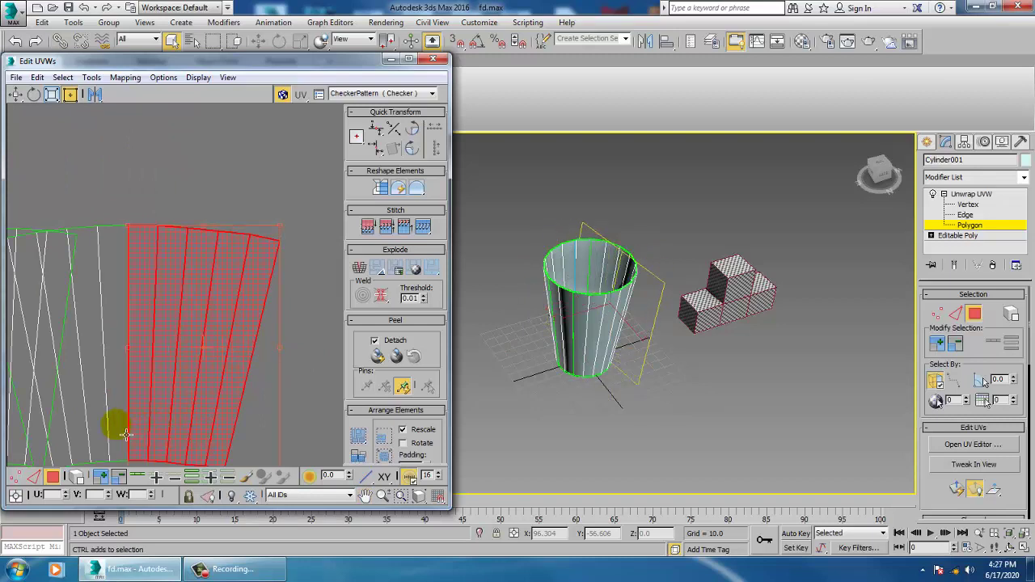
pyautogui.keyDown('ctrl'); pyautogui.click(110, 437); pyautogui.keyUp('ctrl')
pyautogui.keyDown('ctrl'); pyautogui.click(94, 439); pyautogui.keyUp('ctrl')
pyautogui.keyDown('ctrl'); pyautogui.click(63, 452); pyautogui.keyUp('ctrl')
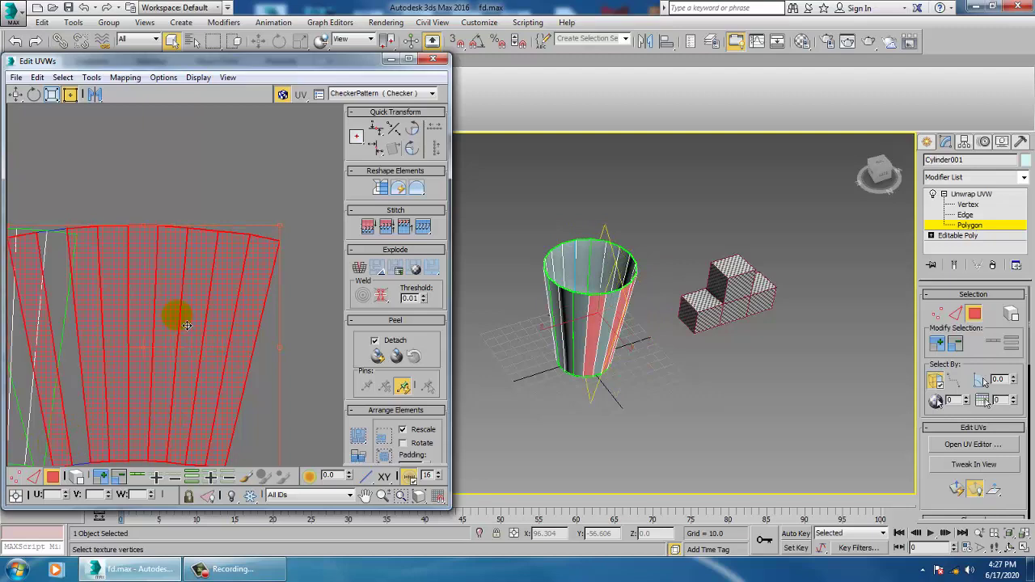
pyautogui.moveTo(179, 316); pyautogui.dragTo(272, 291, button='middle')
pyautogui.scroll(-1, 214, 310)
pyautogui.scroll(-2, 214, 310)
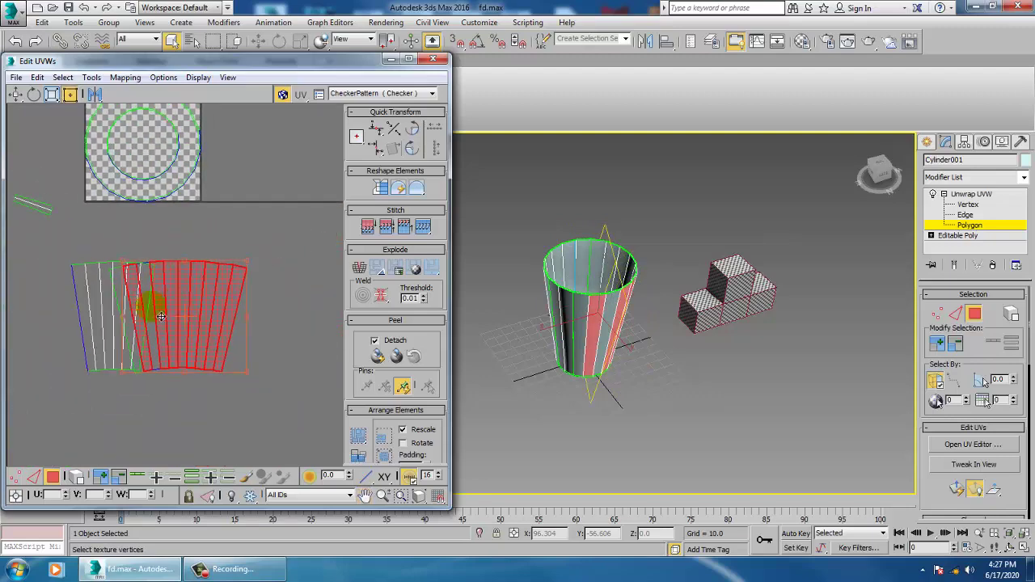
# Step: Finish selecting the wider outer wall fan's strips and move them sideways, clear of the narrower fan
pyautogui.keyDown('ctrl'); pyautogui.click(124, 290); pyautogui.keyUp('ctrl')
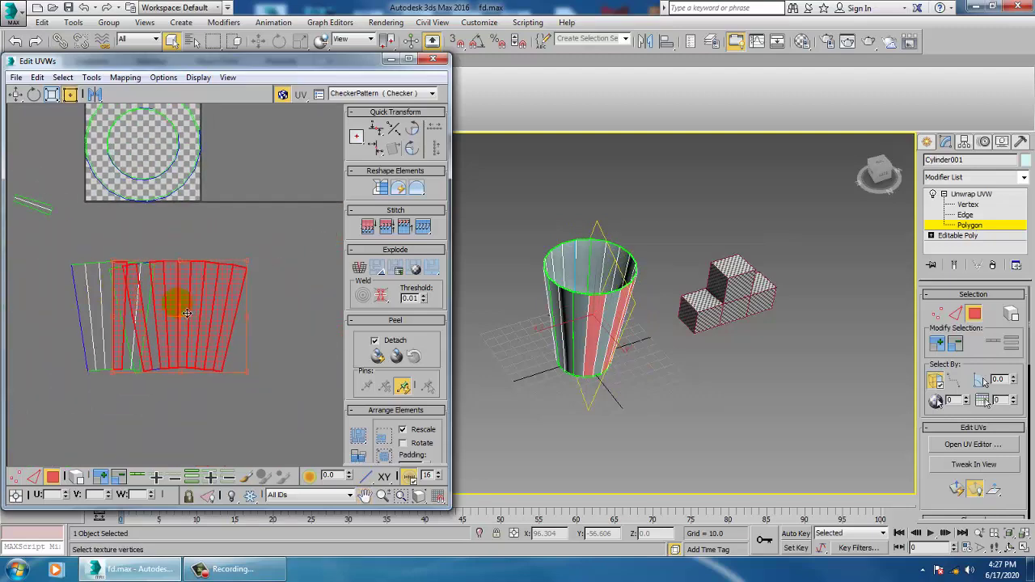
pyautogui.moveTo(187, 313); pyautogui.dragTo(245, 298)
pyautogui.scroll(2, 118, 312)
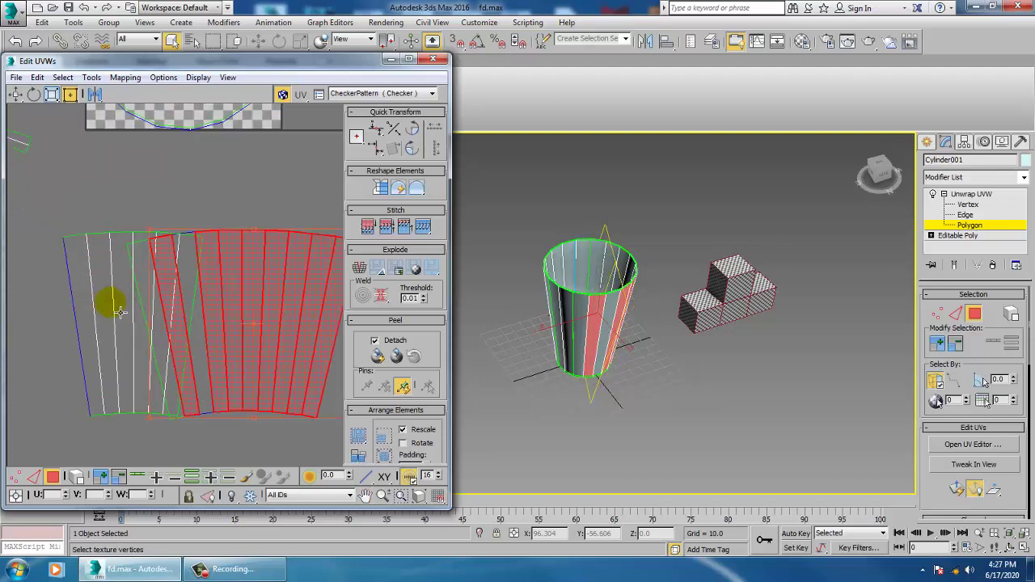
pyautogui.moveTo(118, 312); pyautogui.dragTo(139, 347, button='middle')
pyautogui.keyDown('ctrl'); pyautogui.click(170, 296); pyautogui.keyUp('ctrl')
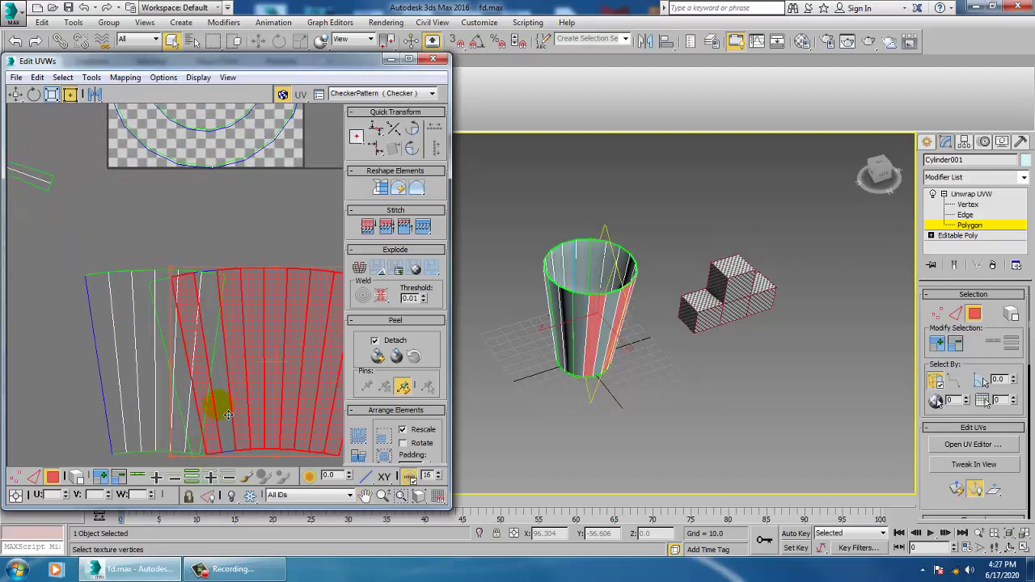
pyautogui.scroll(5, 190, 389)
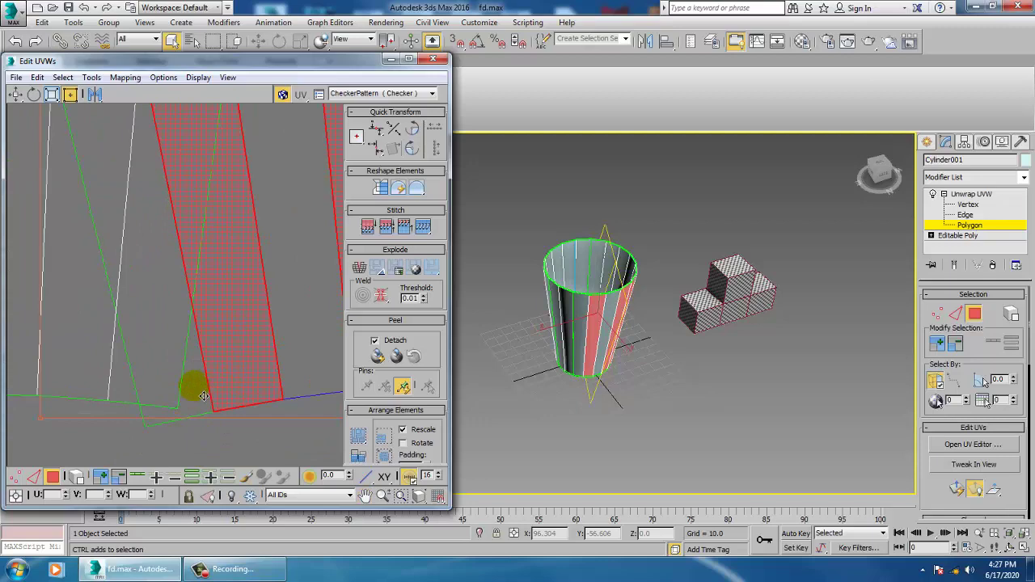
pyautogui.scroll(-6, 218, 411)
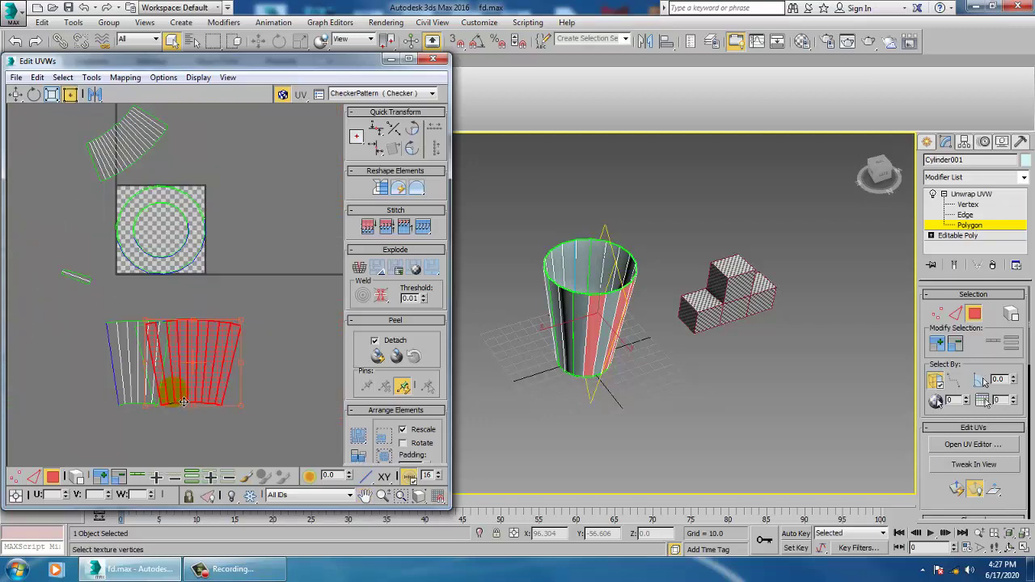
pyautogui.moveTo(210, 380); pyautogui.dragTo(287, 386)
pyautogui.scroll(3, 90, 369)
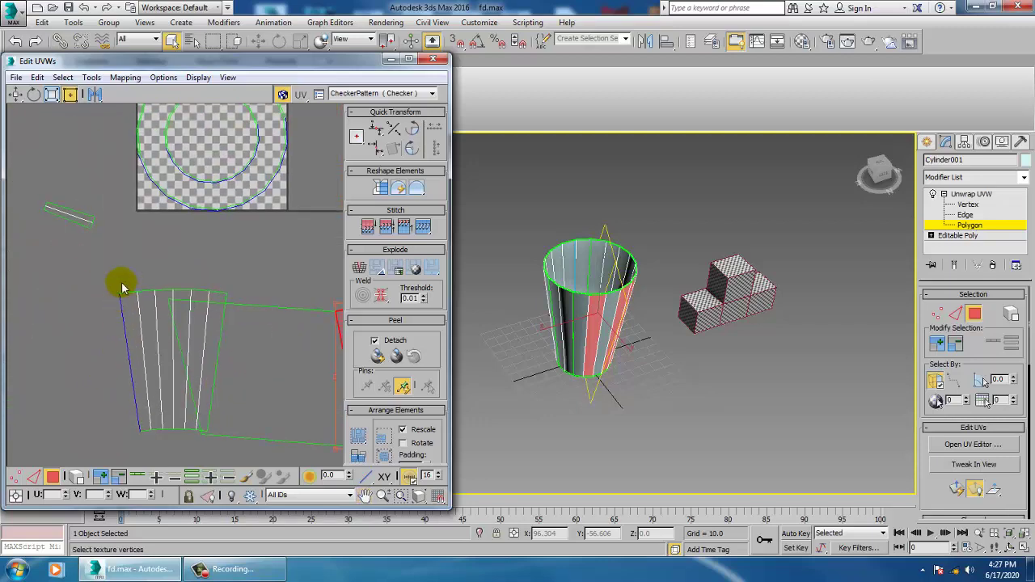
# Step: Move the wider fan's two left-behind corner vertices across so its end strip no longer overlaps the narrower fan
pyautogui.press('1')
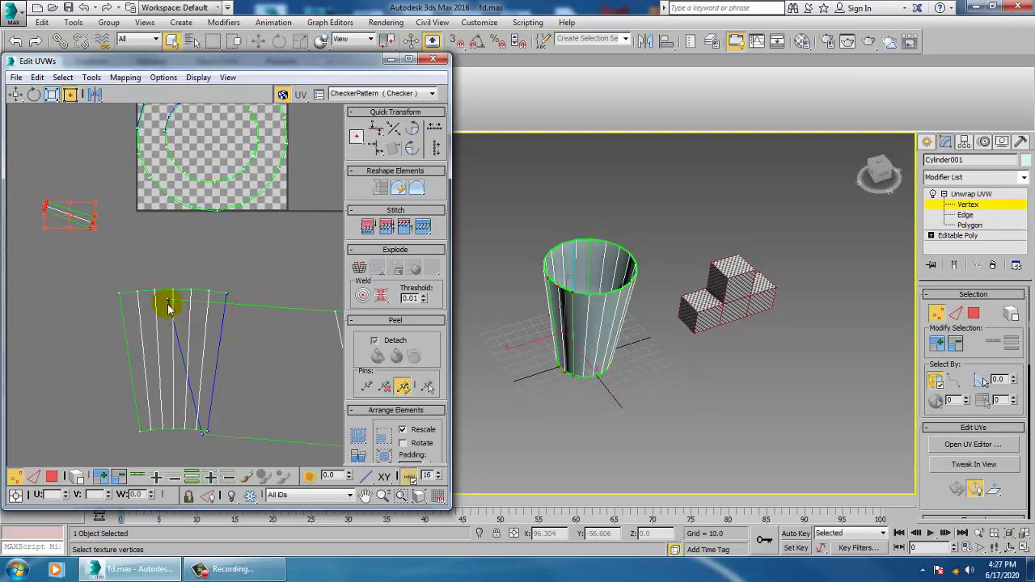
pyautogui.moveTo(174, 306); pyautogui.dragTo(287, 317)
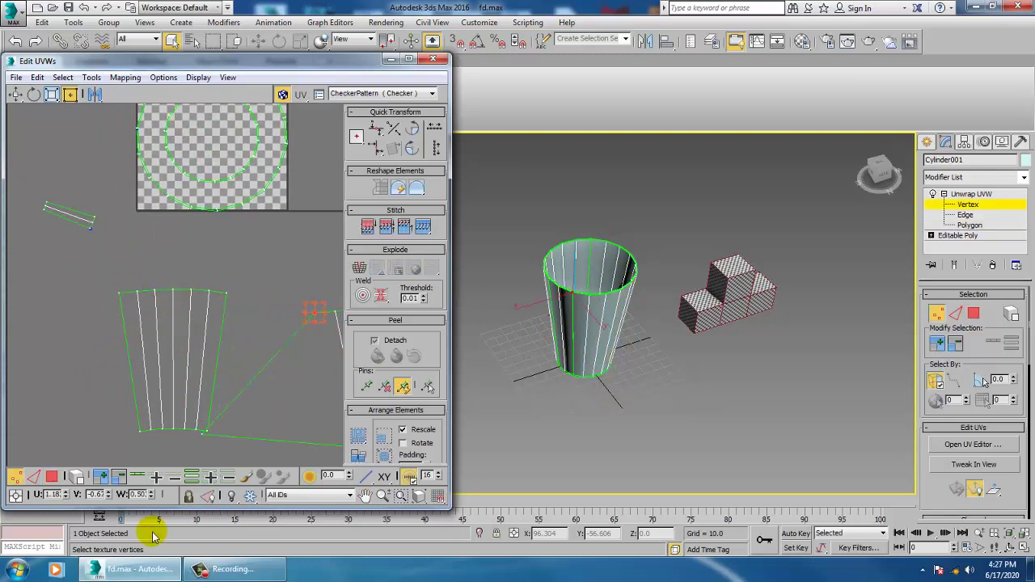
pyautogui.moveTo(215, 445); pyautogui.dragTo(333, 450)
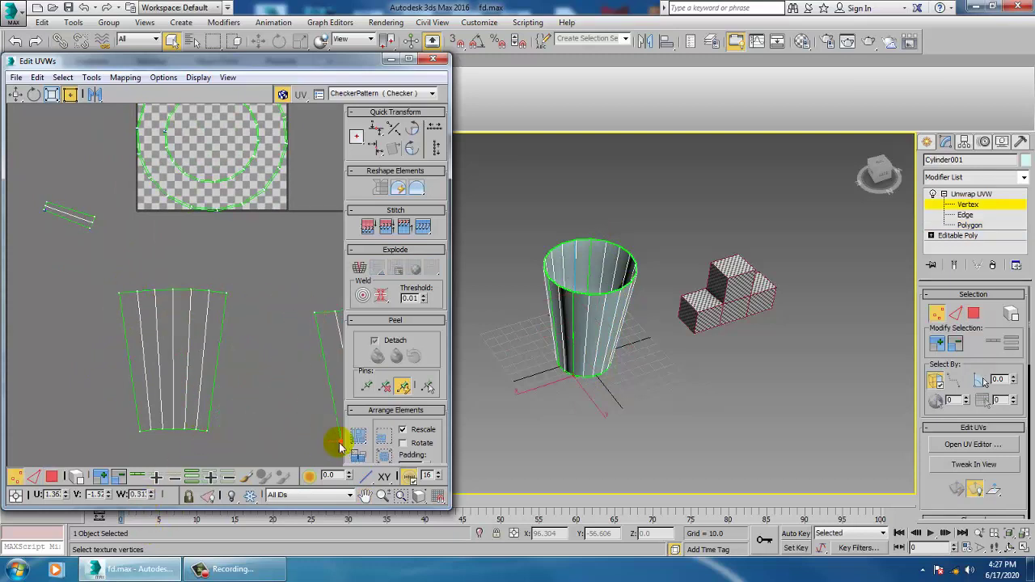
pyautogui.moveTo(272, 346); pyautogui.dragTo(239, 331, button='middle')
# Step: Select the detached two-quad strip's edges, rotate it about 113 degrees to stand upright, and place it between the two wall fans
pyautogui.press('2')
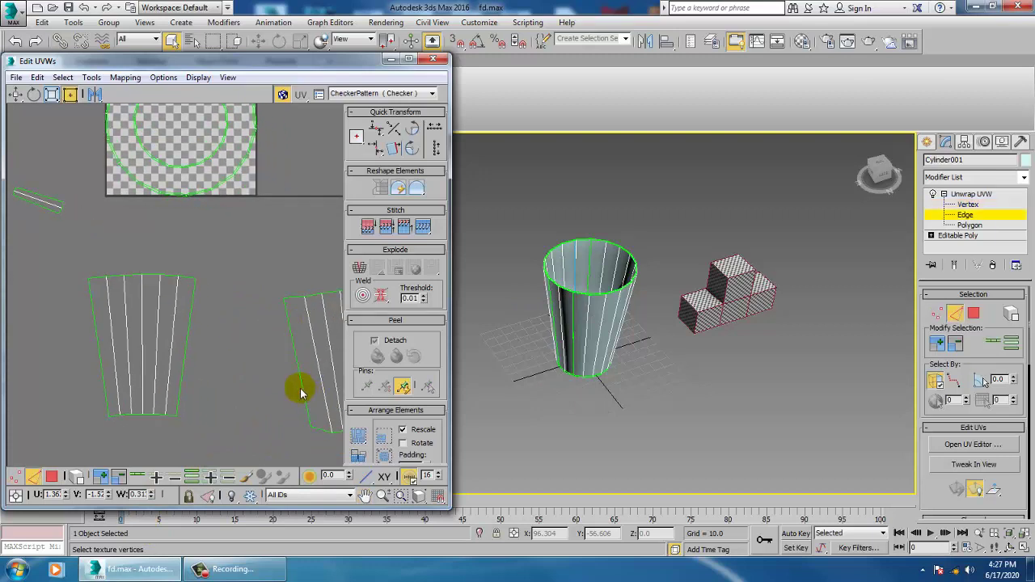
pyautogui.moveTo(129, 317); pyautogui.dragTo(172, 364, button='middle')
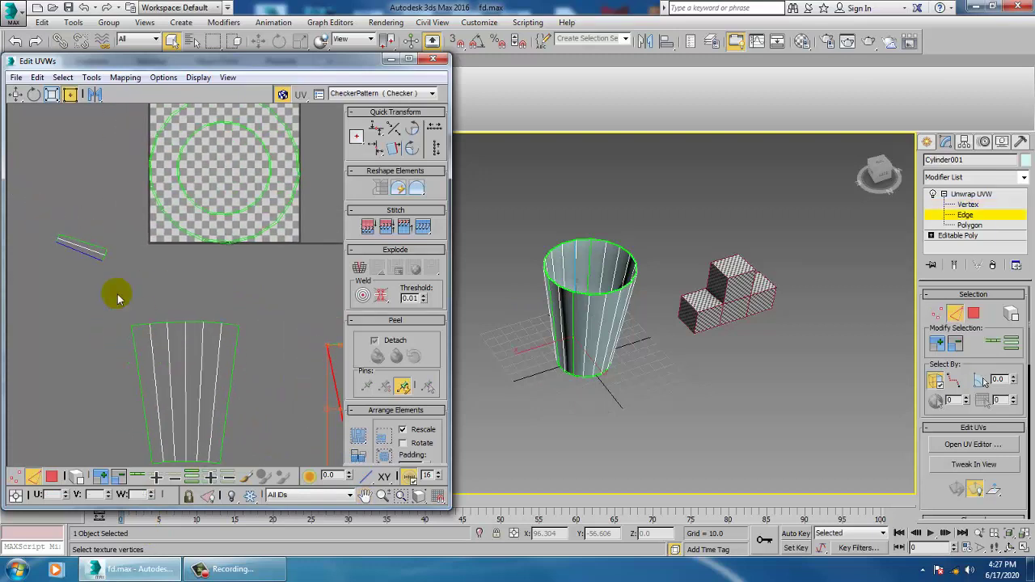
pyautogui.moveTo(119, 272); pyautogui.dragTo(49, 227)
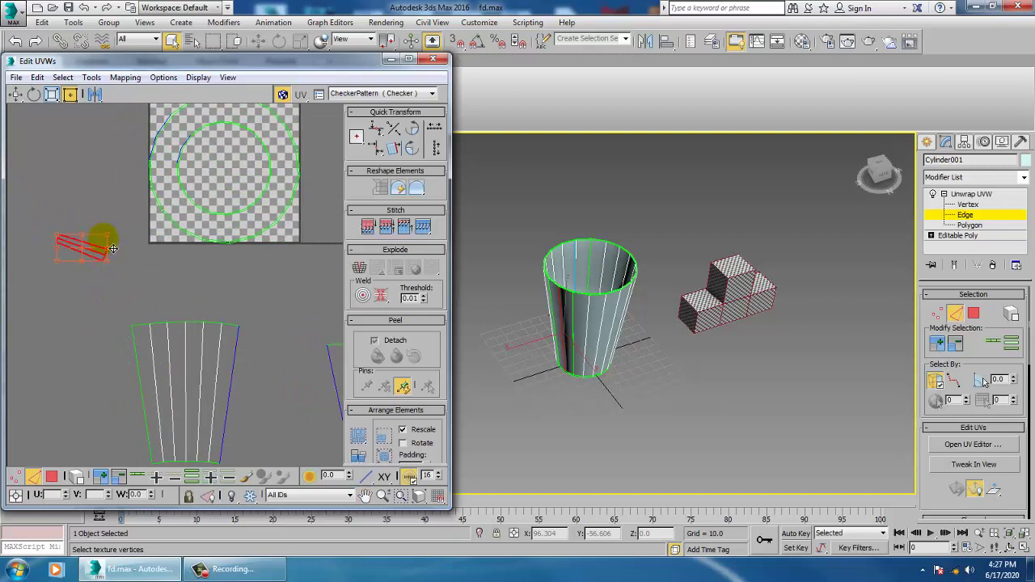
pyautogui.click(34, 97)
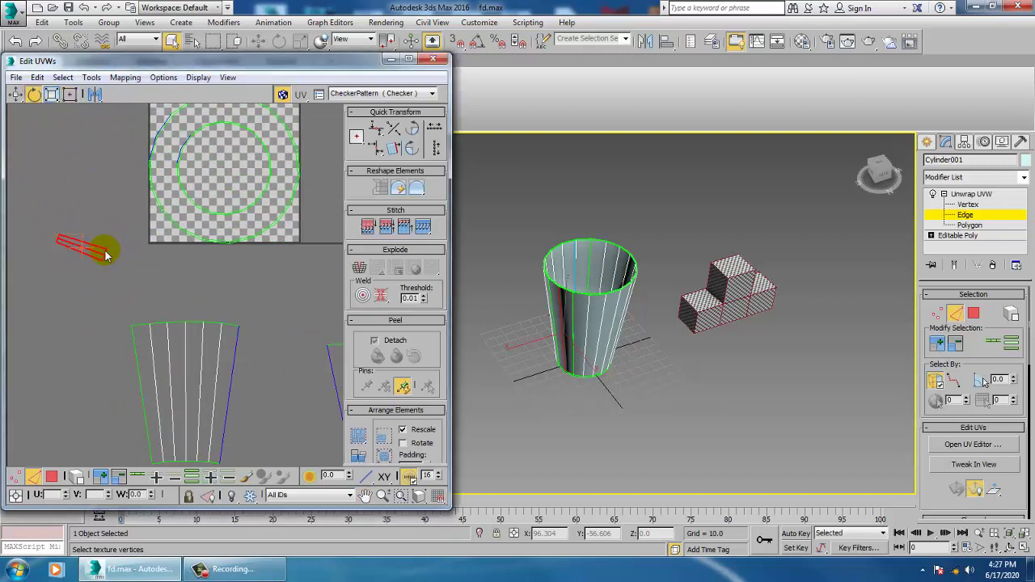
pyautogui.moveTo(105, 254); pyautogui.dragTo(82, 195)
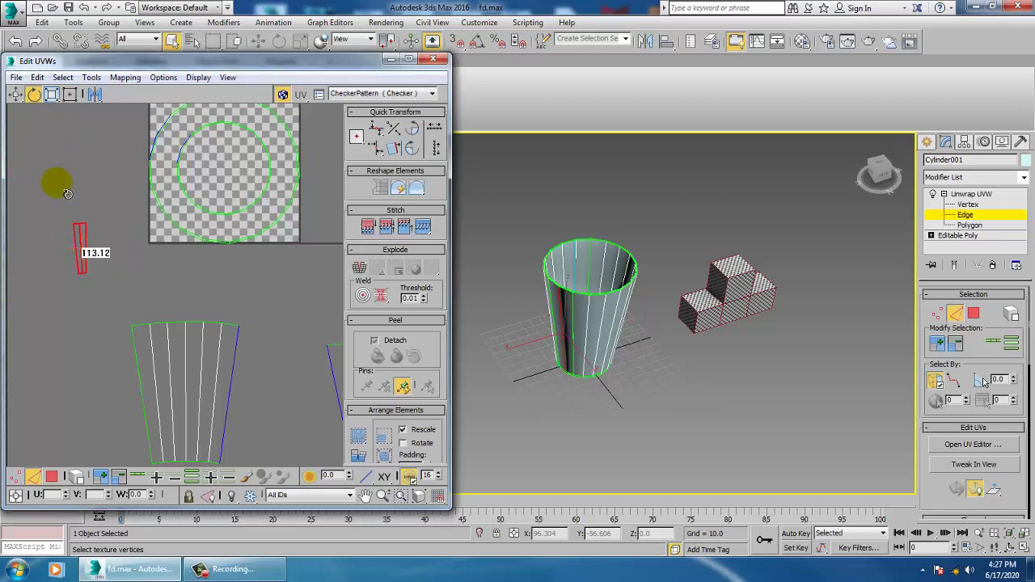
pyautogui.click(15, 94)
pyautogui.moveTo(81, 248); pyautogui.dragTo(307, 429)
# Step: Target-weld the two-quad strip's upper and lower corner vertices nearest the wider fan to that fan's end vertices
pyautogui.moveTo(300, 408); pyautogui.dragTo(178, 284, button='middle')
pyautogui.scroll(1, 177, 284)
pyautogui.scroll(2, 191, 299)
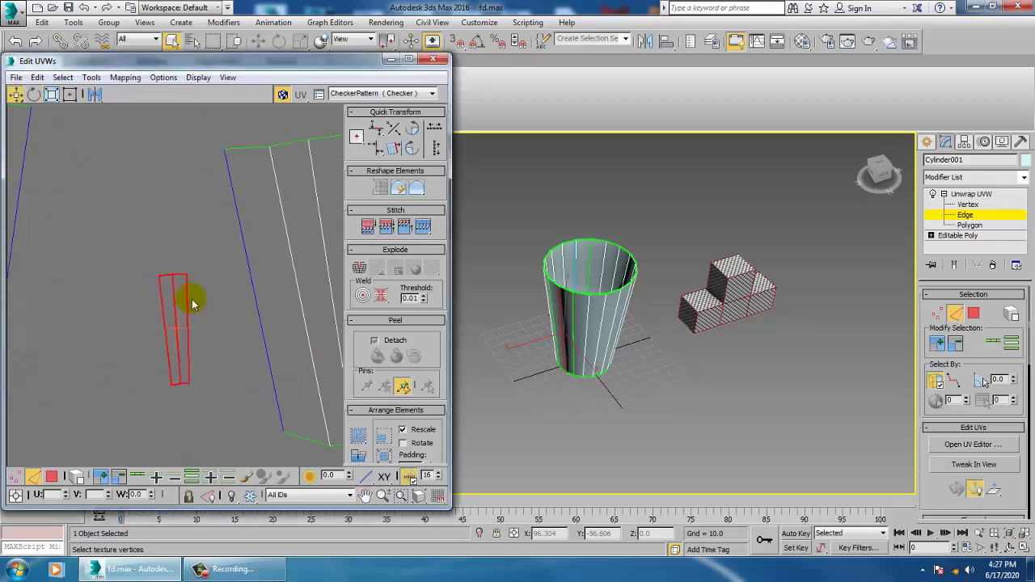
pyautogui.press('1')
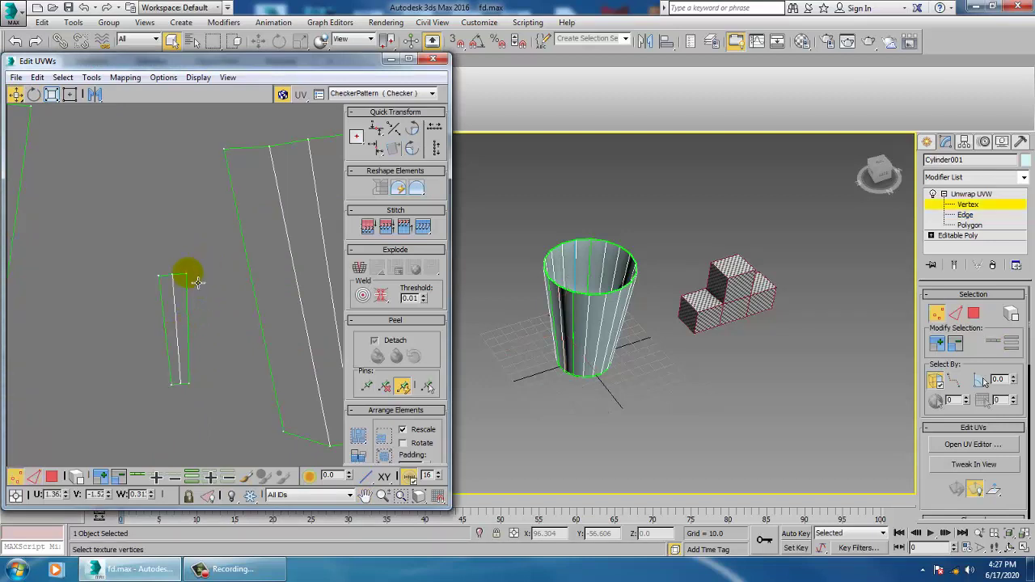
pyautogui.click(91, 77)
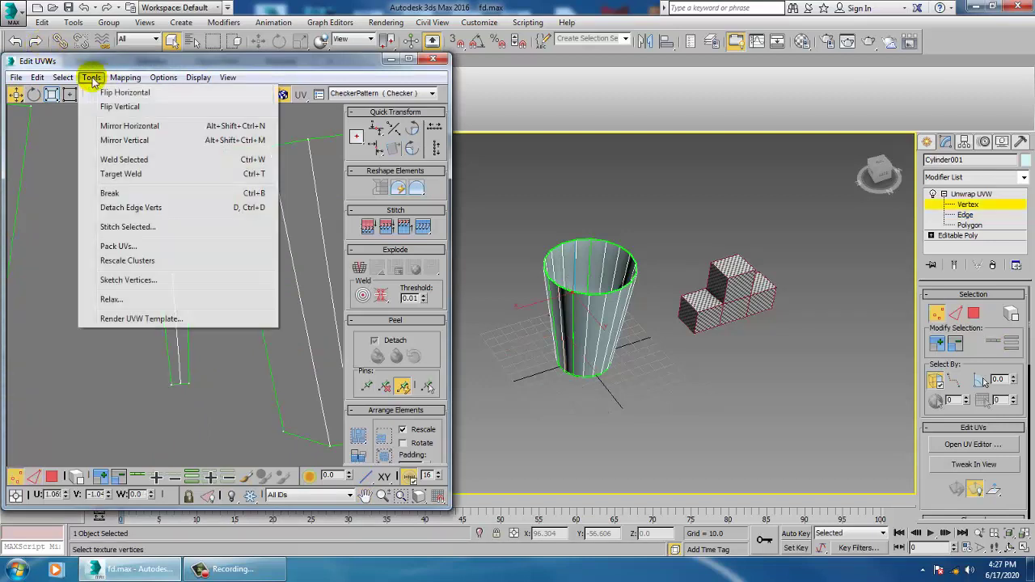
pyautogui.click(131, 174)
pyautogui.moveTo(197, 285); pyautogui.dragTo(230, 154)
pyautogui.moveTo(198, 393); pyautogui.dragTo(290, 443)
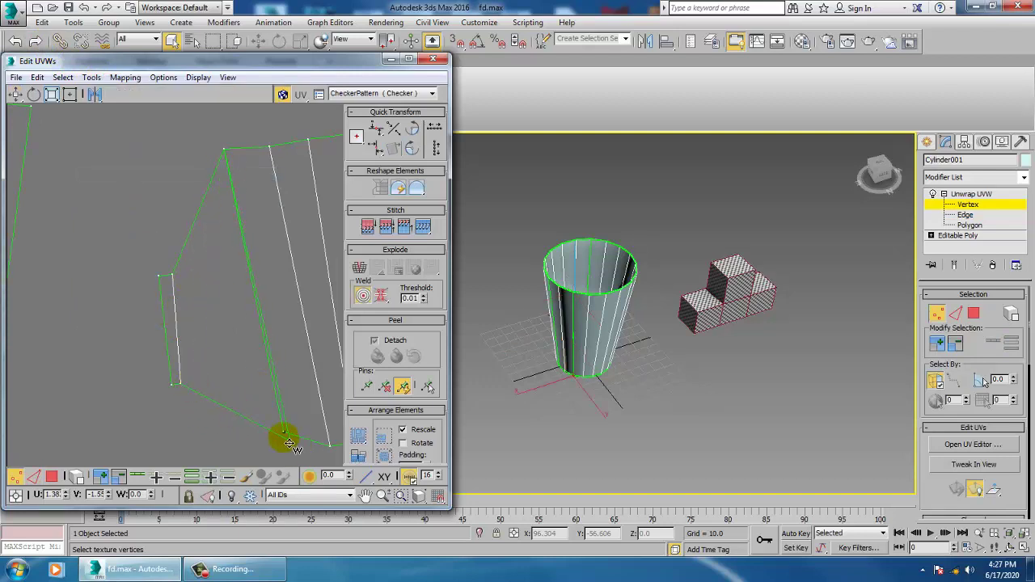
# Step: Target-weld the strip's remaining upper and lower outer corners to the narrower fan's end vertices
pyautogui.moveTo(194, 363); pyautogui.dragTo(232, 364, button='middle')
pyautogui.moveTo(242, 357); pyautogui.dragTo(120, 189)
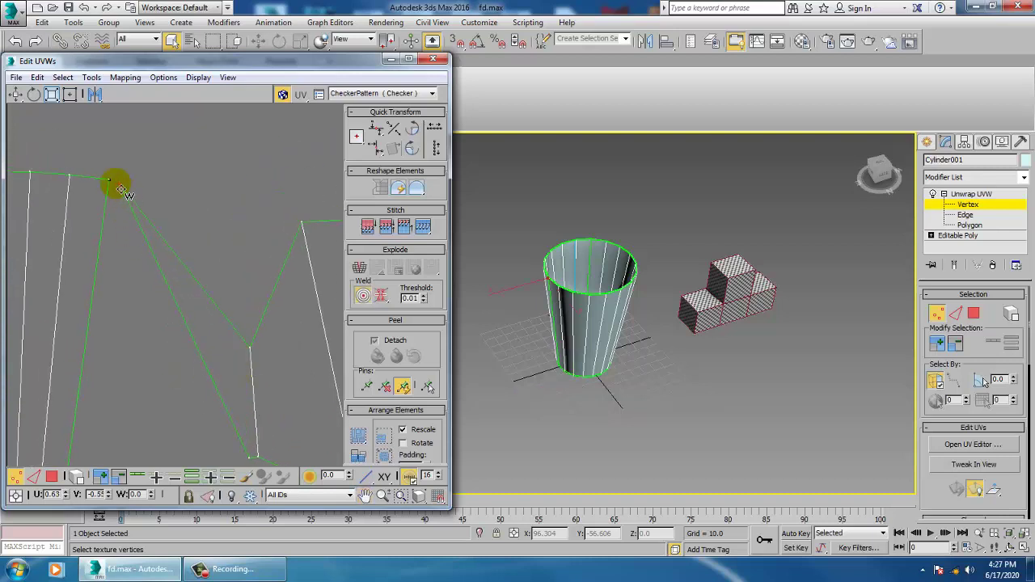
pyautogui.moveTo(223, 311); pyautogui.dragTo(233, 170, button='middle')
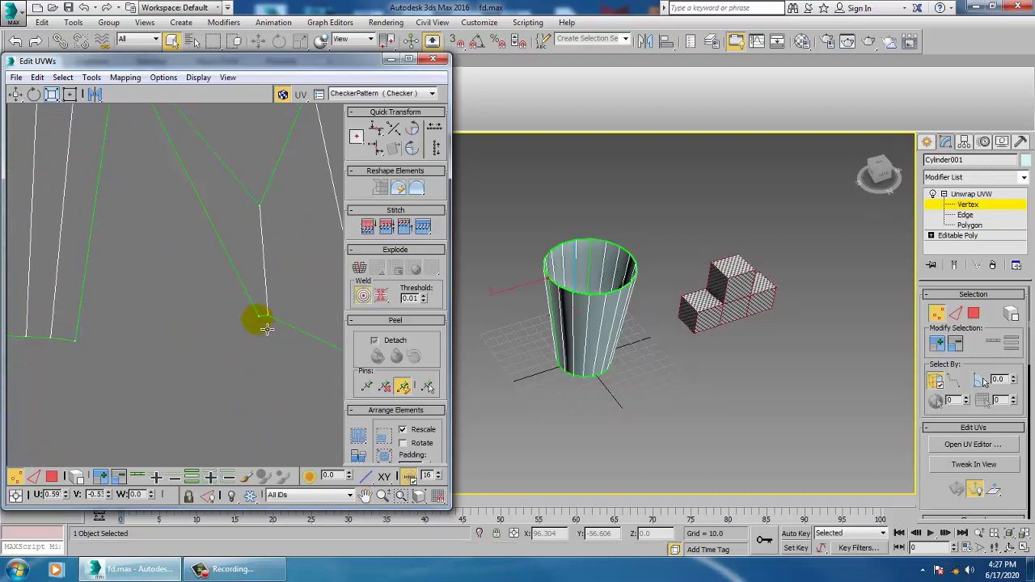
pyautogui.moveTo(261, 321); pyautogui.dragTo(99, 347)
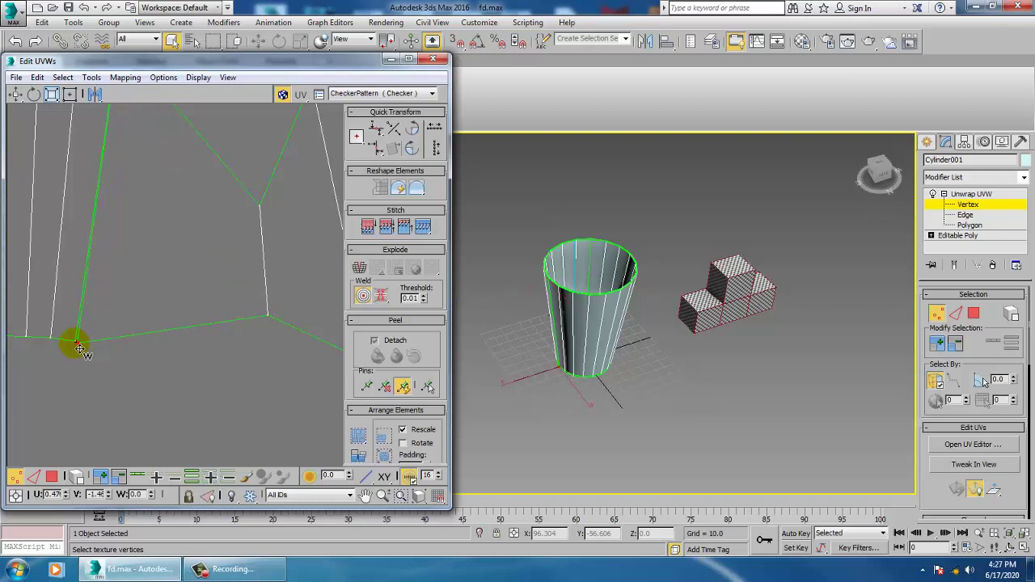
pyautogui.scroll(-6, 180, 342)
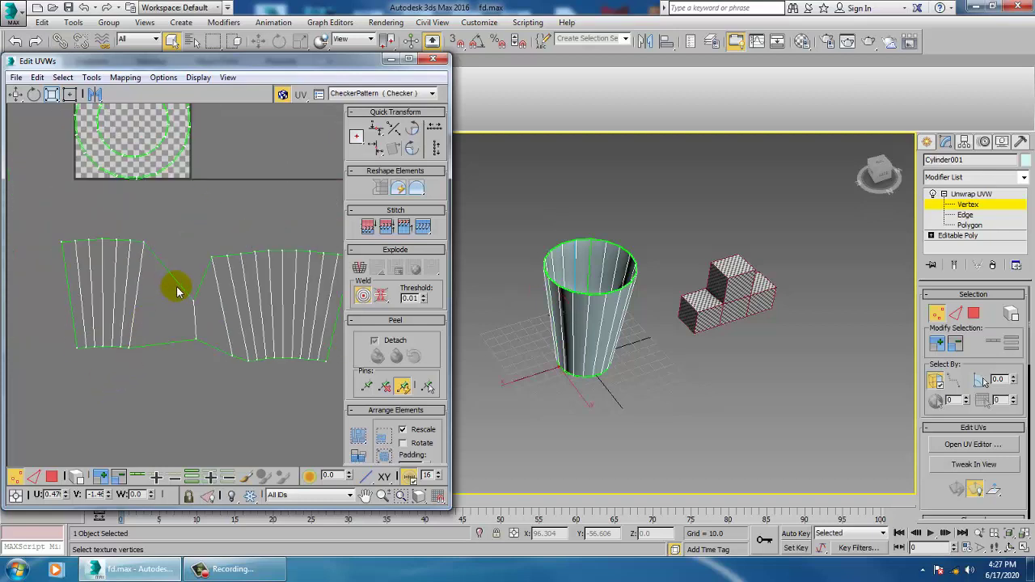
# Step: Reposition the strip's two middle vertices roughly in line with the upper and lower borders of the joined wall
pyautogui.moveTo(194, 301); pyautogui.dragTo(176, 253)
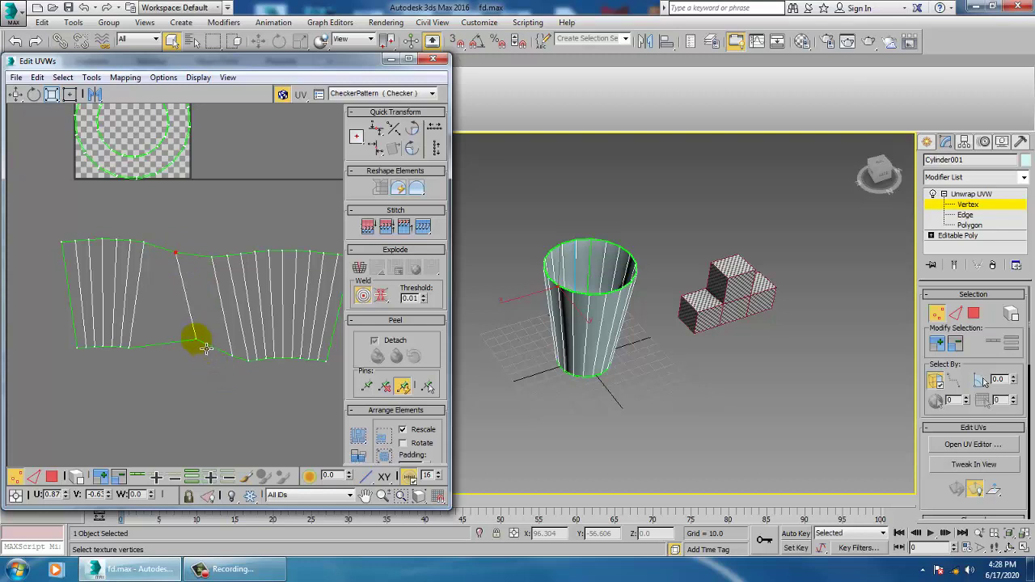
pyautogui.moveTo(196, 340); pyautogui.dragTo(191, 350)
pyautogui.scroll(-5, 203, 377)
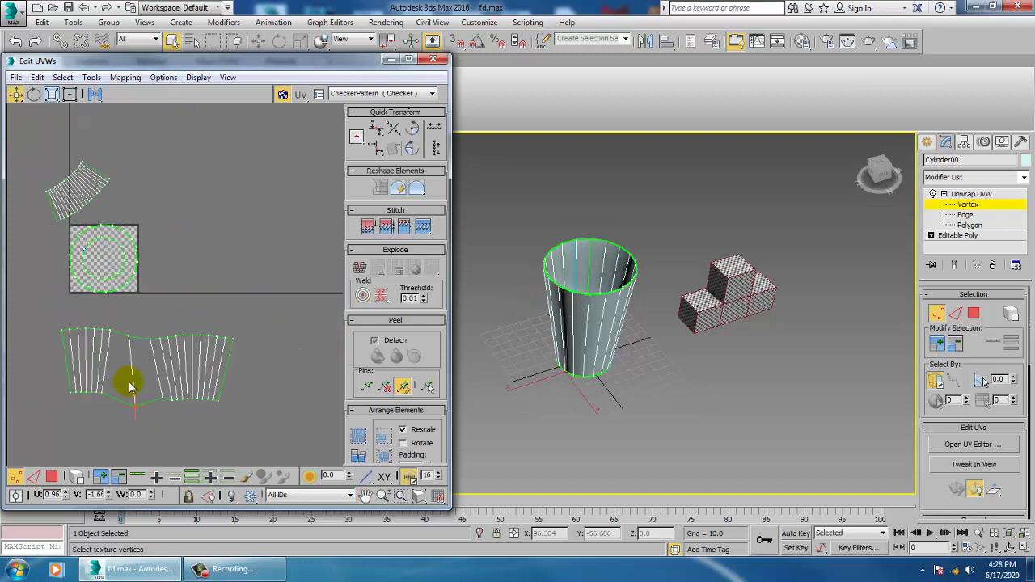
# Step: Select all vertices of the joined outer wall, relax them by edge angles, and close the Relax tool
pyautogui.hotkey('ctrl', 'a')
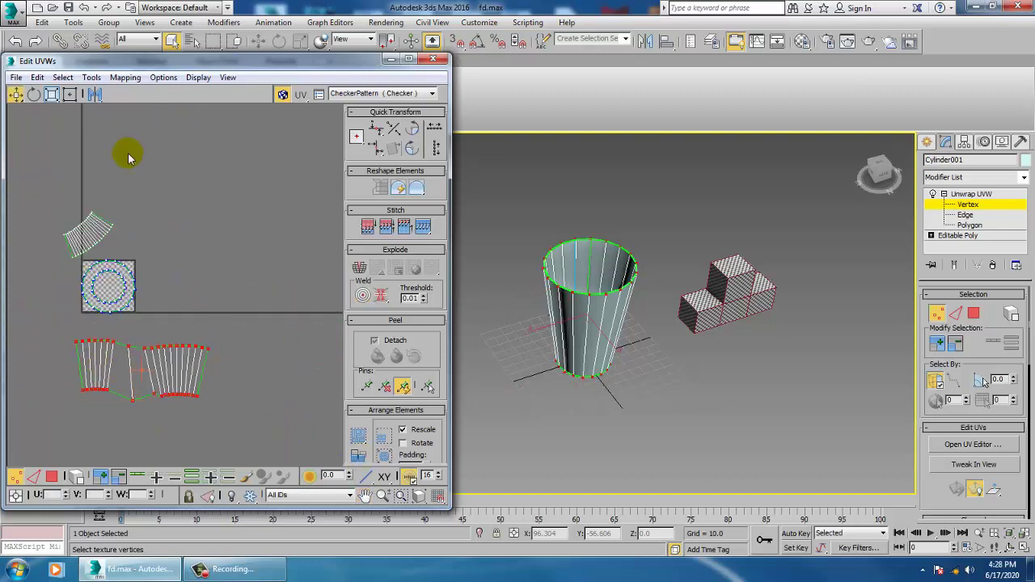
pyautogui.click(63, 77)
pyautogui.click(215, 296)
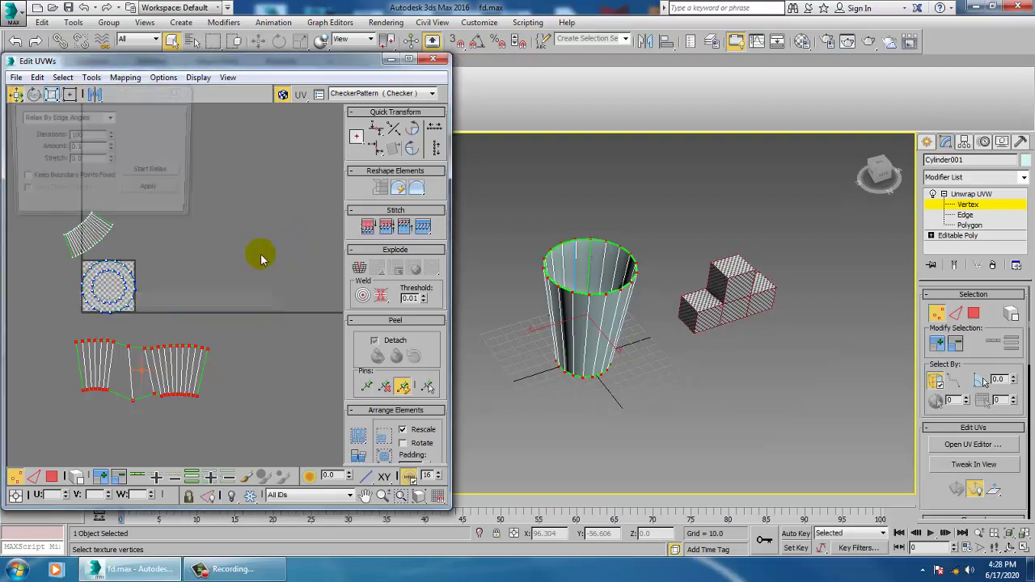
pyautogui.click(149, 174)
pyautogui.click(149, 173)
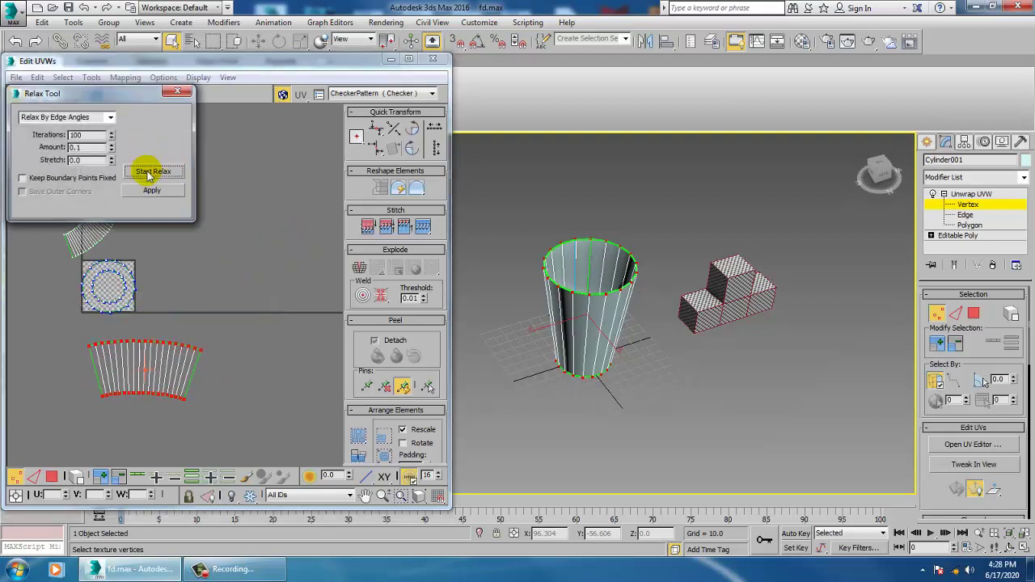
pyautogui.click(177, 94)
# Step: Leave the cup's vertex editing and select the stepped checkered box in the viewport
pyautogui.moveTo(202, 254); pyautogui.dragTo(248, 297, button='middle')
pyautogui.scroll(1, 218, 292)
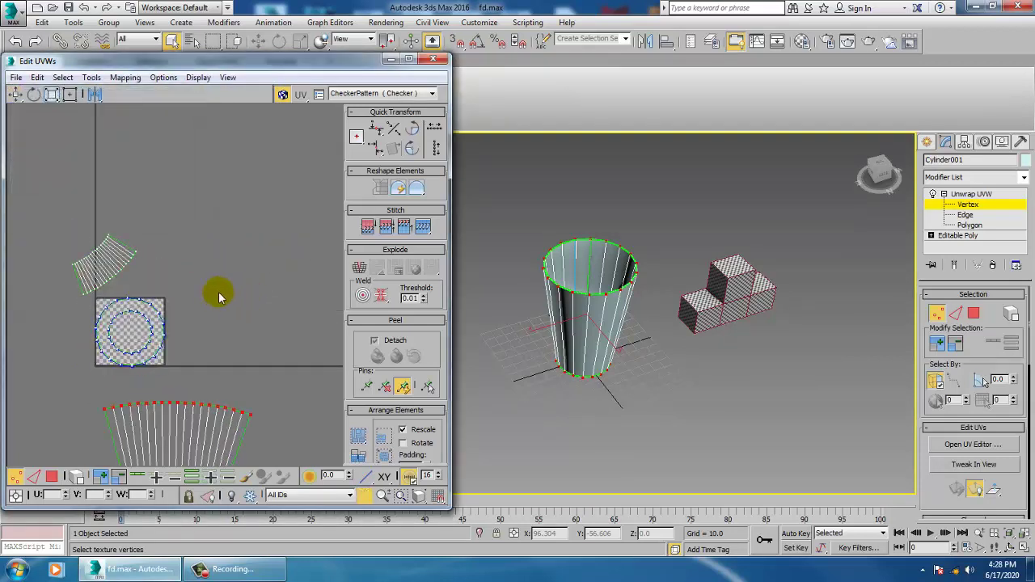
pyautogui.moveTo(126, 289); pyautogui.dragTo(217, 309, button='middle')
pyautogui.scroll(3, 207, 306)
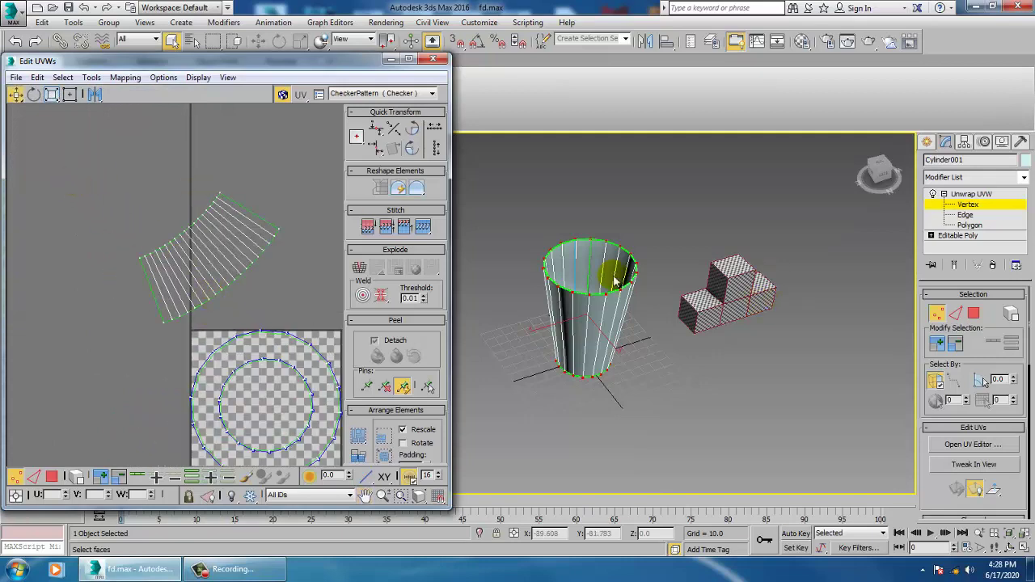
pyautogui.keyDown('alt'); pyautogui.moveTo(612, 278); pyautogui.dragTo(555, 316, button='middle'); pyautogui.keyUp('alt')
pyautogui.click(982, 194)
pyautogui.click(614, 309)
pyautogui.scroll(6, 588, 306)
pyautogui.scroll(-2, 575, 304)
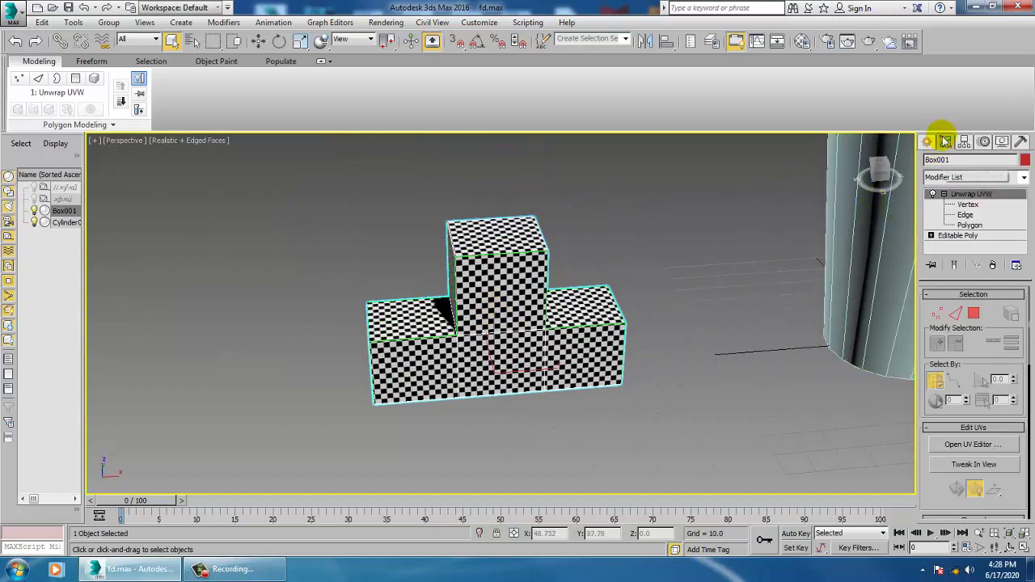
# Step: Open the box's UV layout in a maximized UV editor and hide the checker background
pyautogui.click(985, 446)
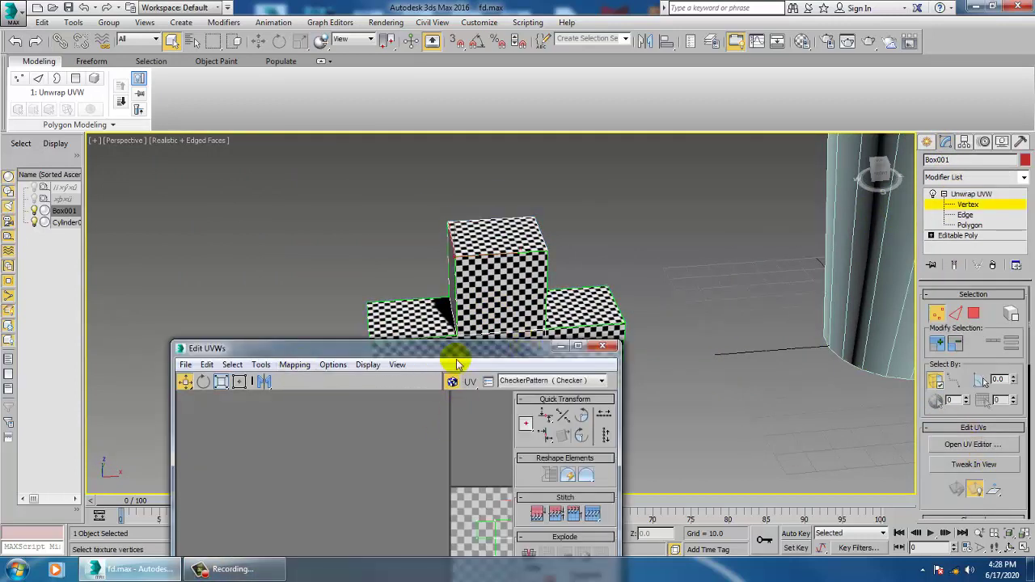
pyautogui.moveTo(456, 351); pyautogui.dragTo(344, 161)
pyautogui.click(455, 149)
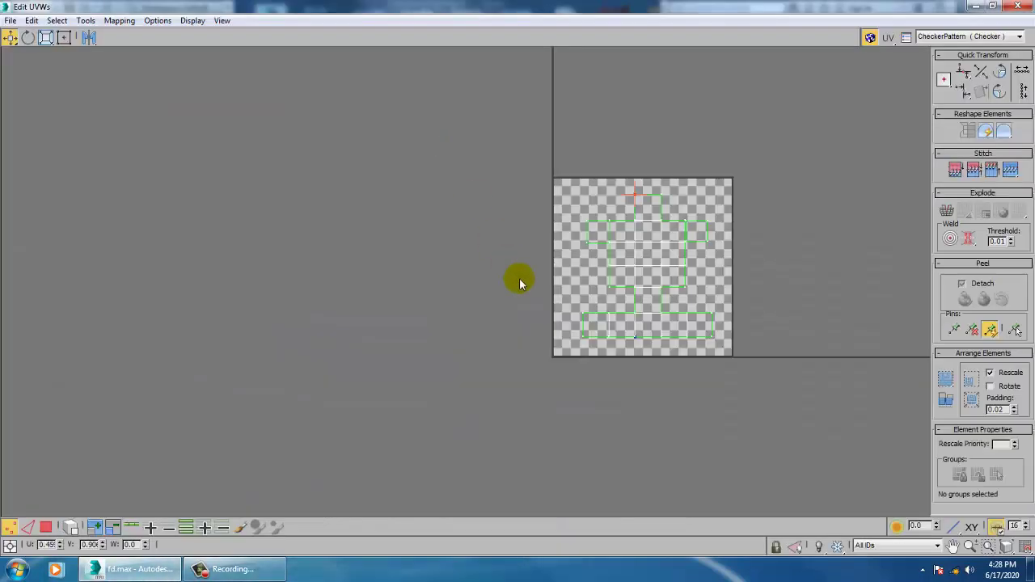
pyautogui.moveTo(518, 280); pyautogui.dragTo(397, 360, button='middle')
pyautogui.scroll(3, 396, 360)
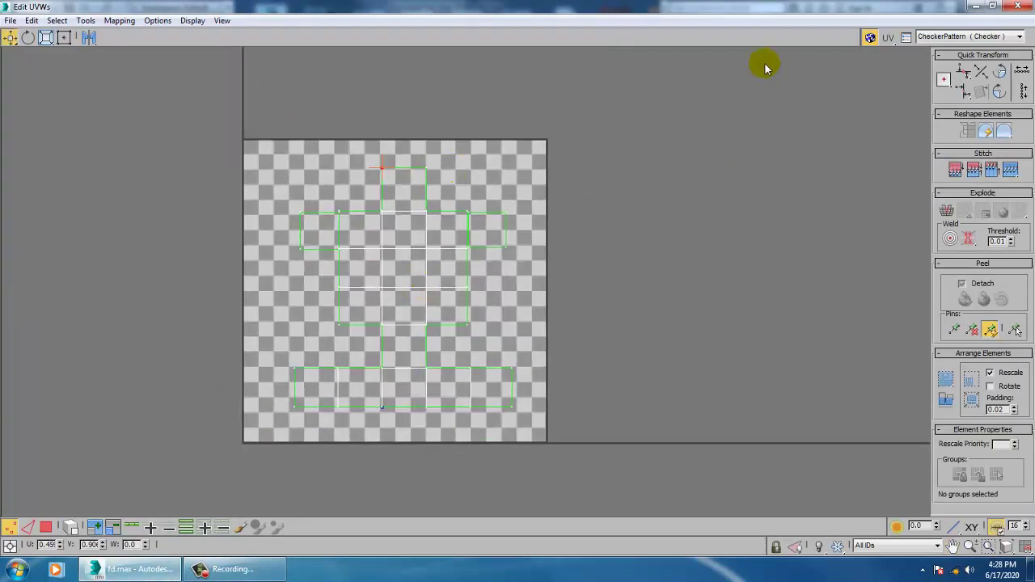
pyautogui.click(870, 36)
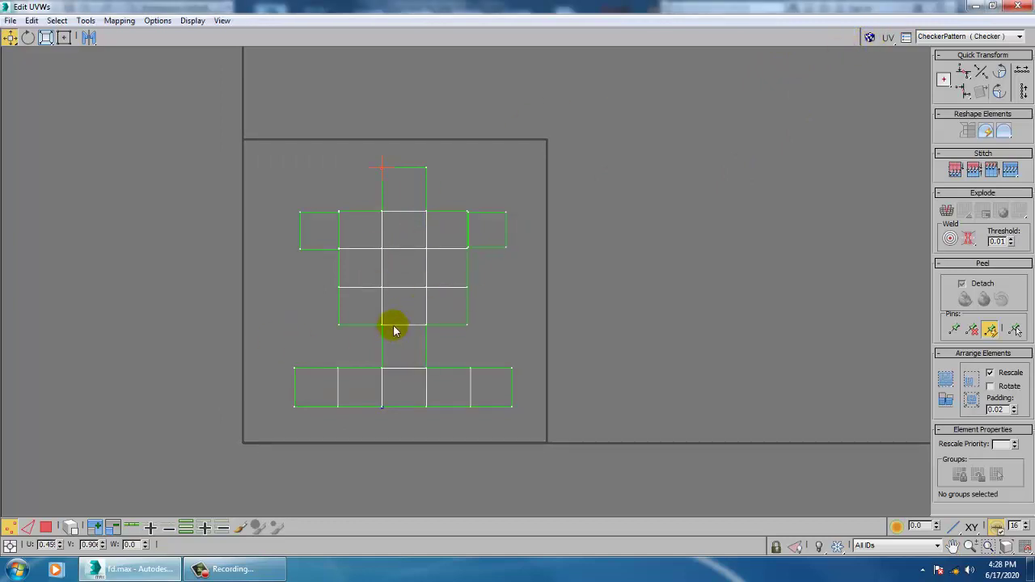
# Step: Render the box's UV template at 2048 by 2048 pixels
pyautogui.click(85, 22)
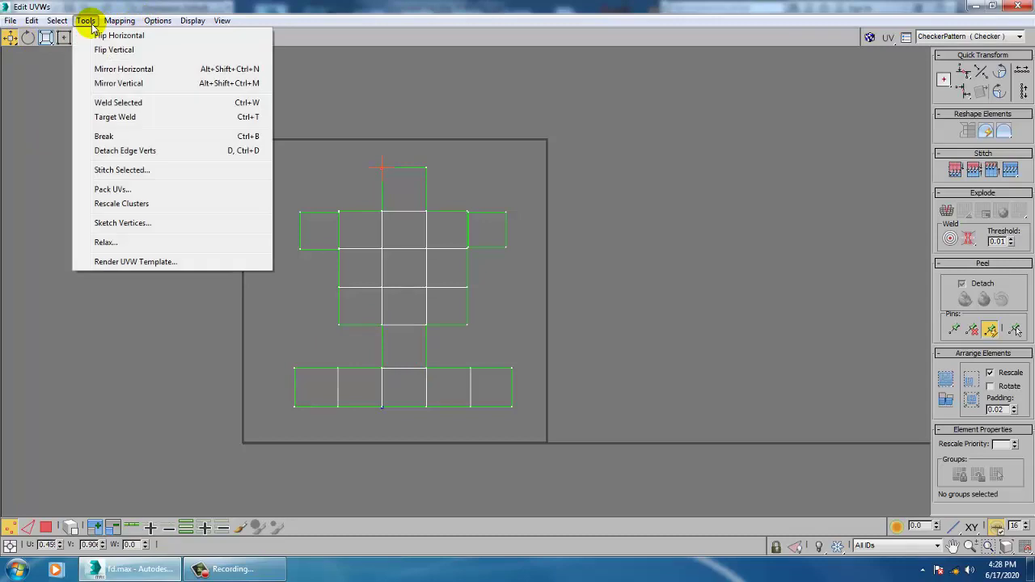
pyautogui.click(194, 268)
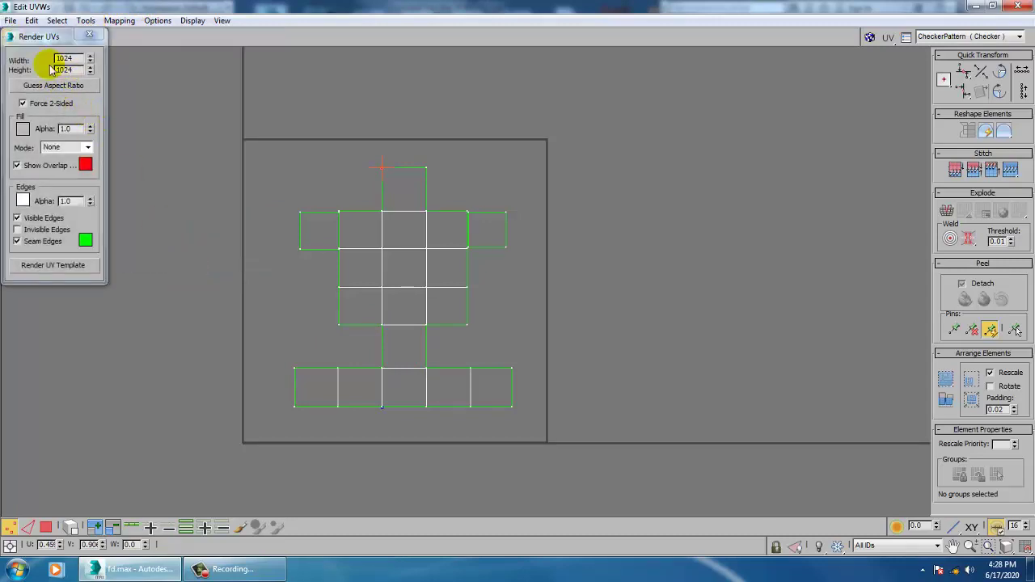
pyautogui.moveTo(80, 59); pyautogui.dragTo(12, 64)
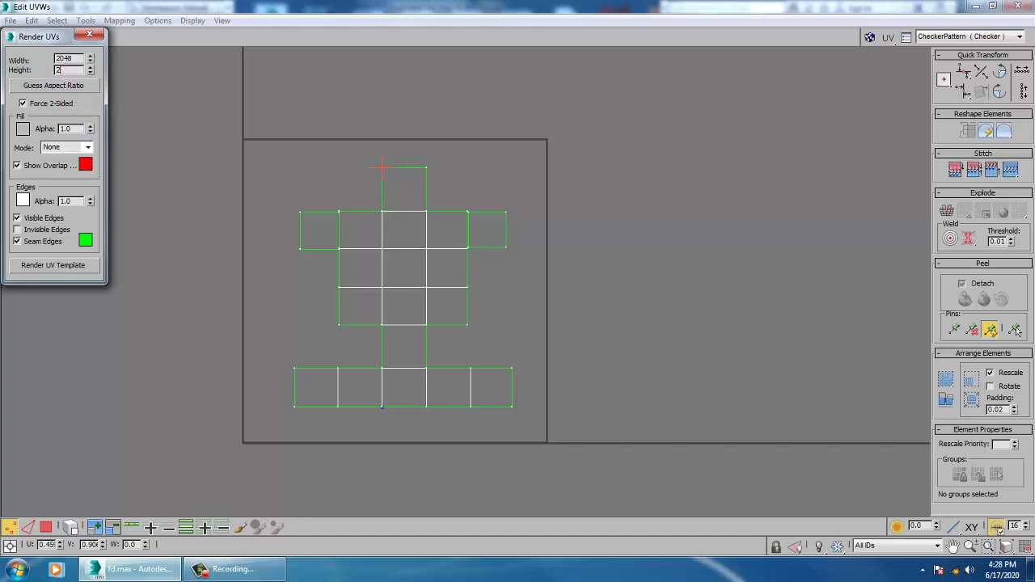
pyautogui.click(164, 208)
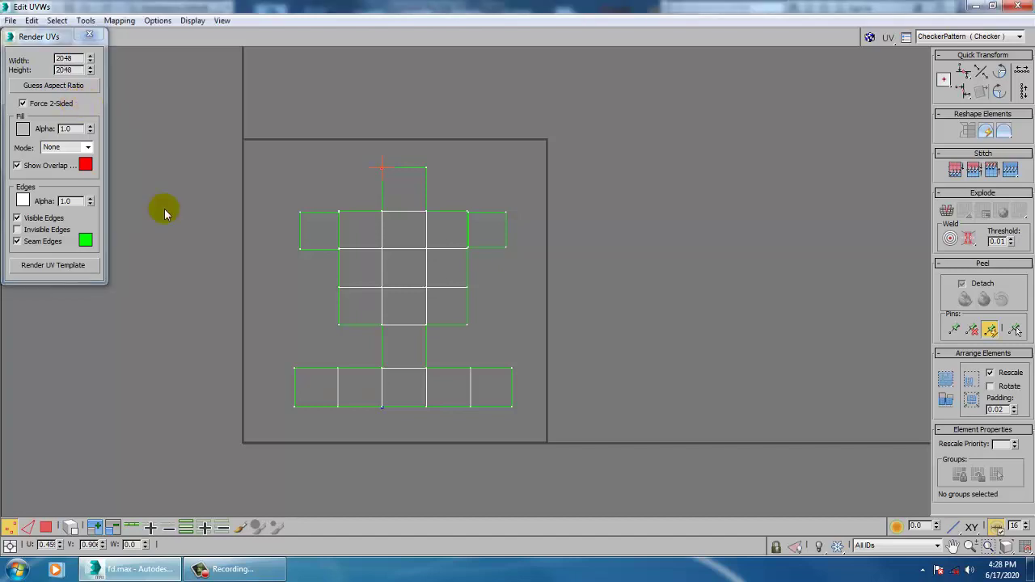
pyautogui.click(65, 266)
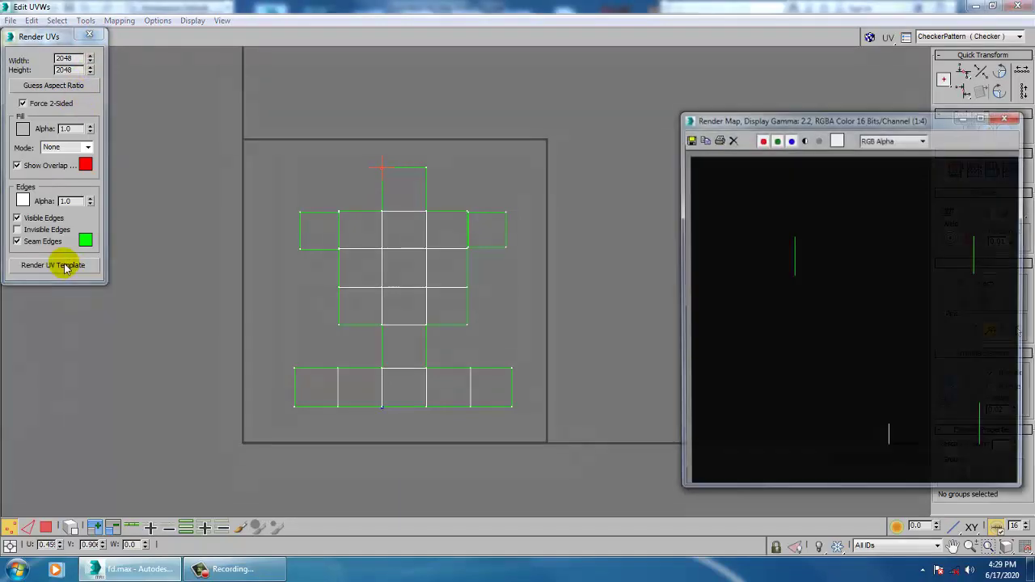
# Step: Bring the rendered map into view, start saving it, and create a folder named UV on the Desktop
pyautogui.click(596, 169)
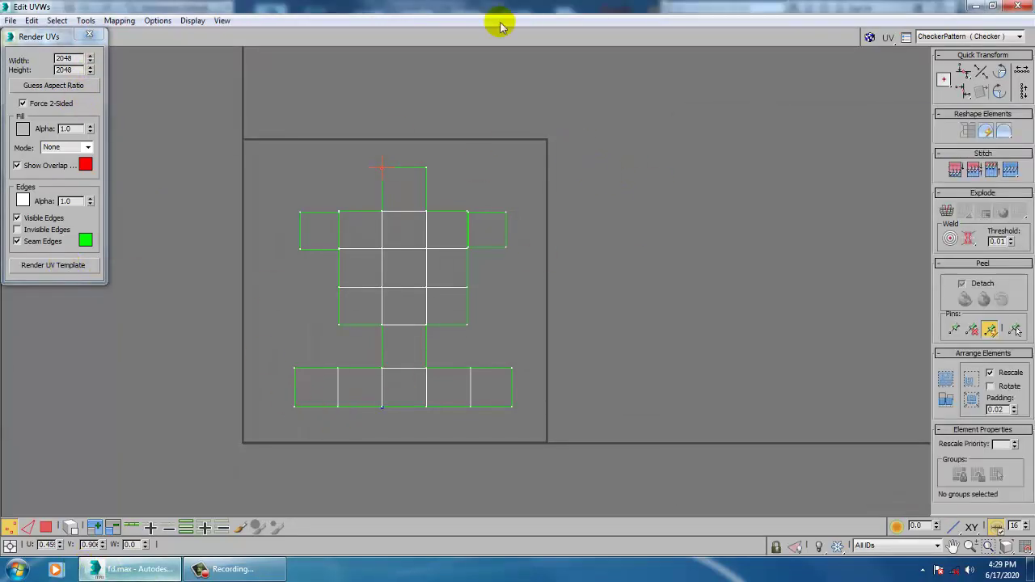
pyautogui.doubleClick(474, 9)
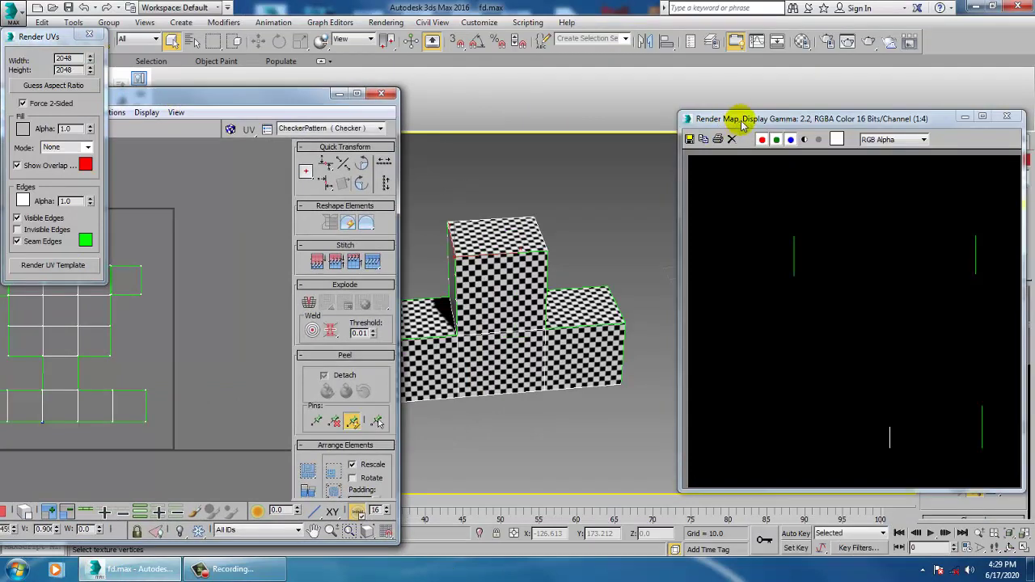
pyautogui.moveTo(741, 123); pyautogui.dragTo(530, 134)
pyautogui.click(479, 151)
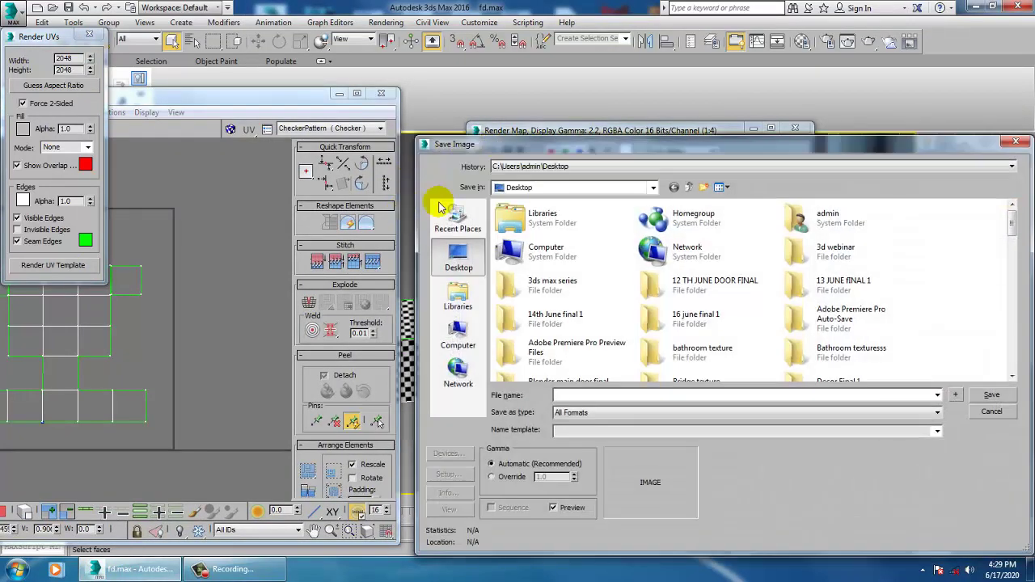
pyautogui.rightClick(974, 257)
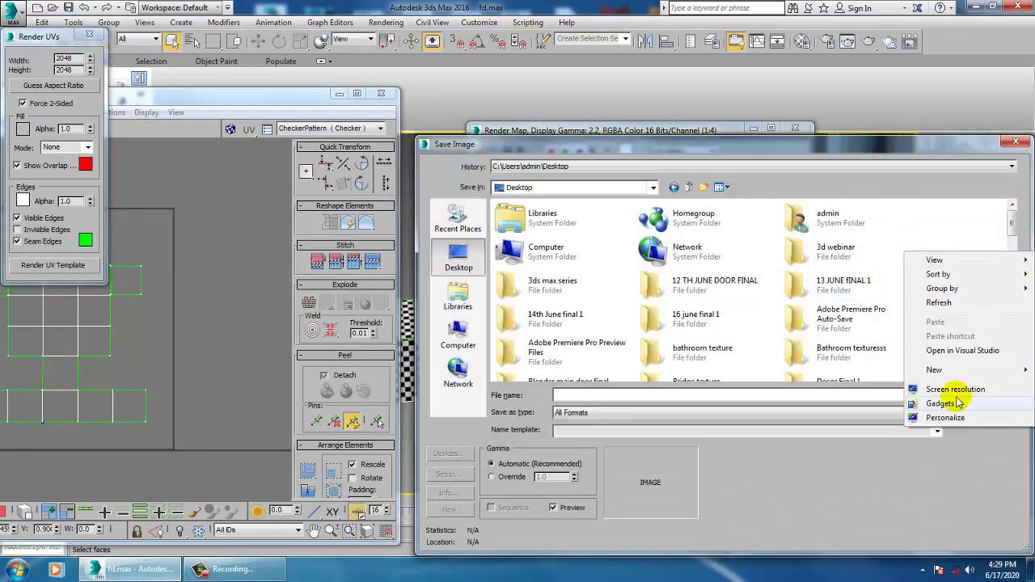
pyautogui.moveTo(938, 369)
pyautogui.click(773, 137)
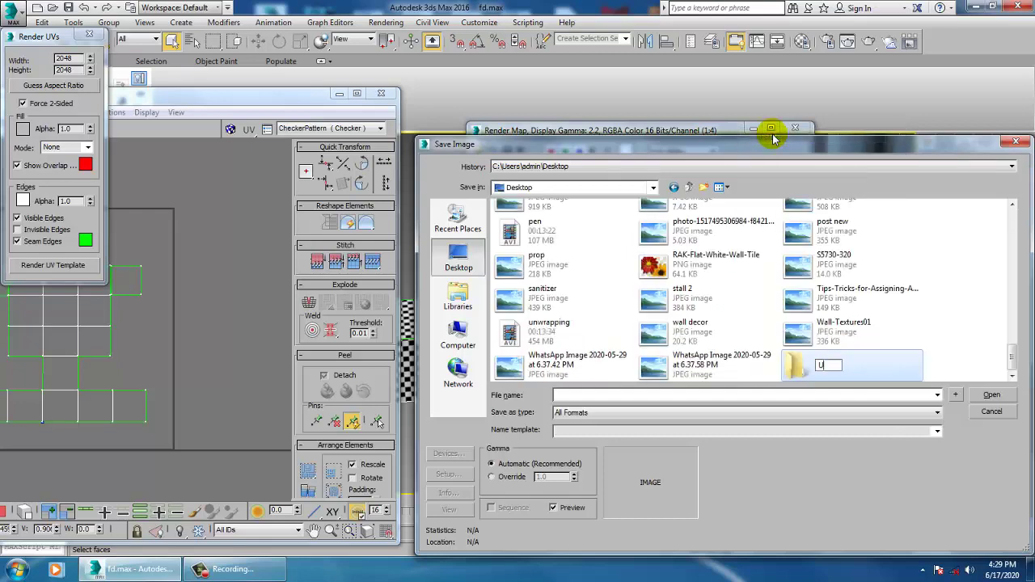
pyautogui.press('Return')
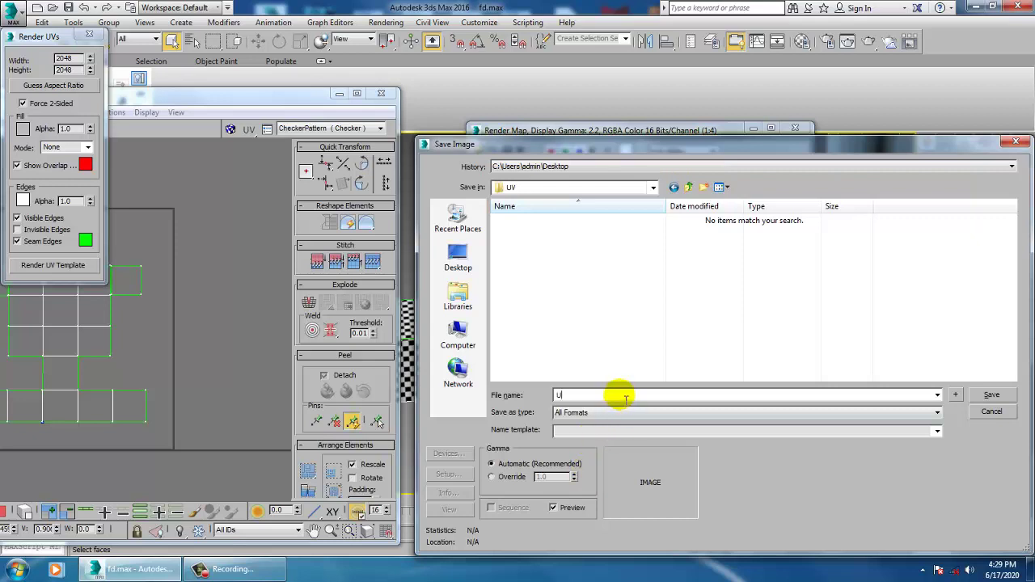
# Step: Save the rendered template in the UV folder as a JPEG named Uv at quality 100
pyautogui.press('Tab')
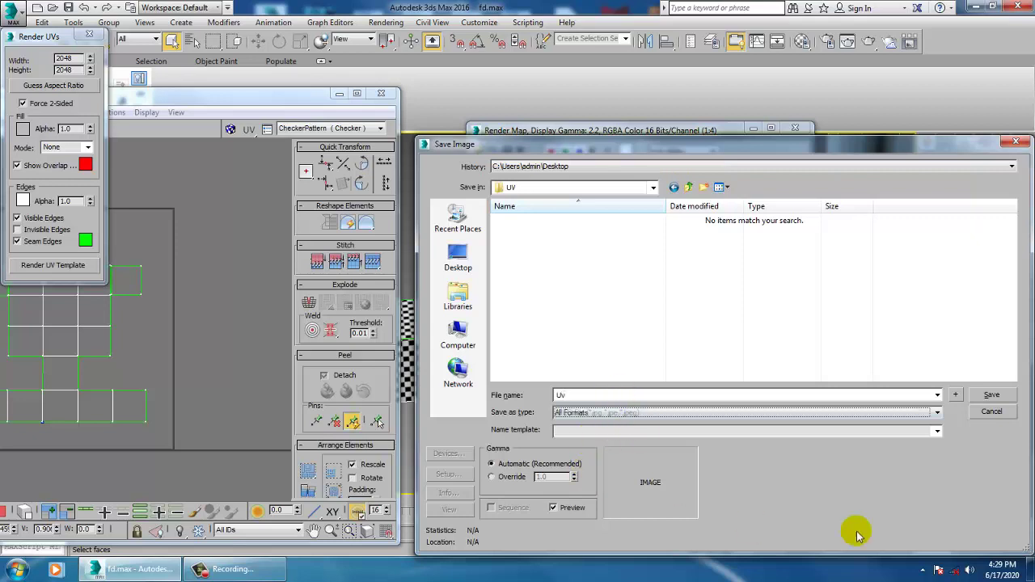
pyautogui.press('j')
pyautogui.click(993, 395)
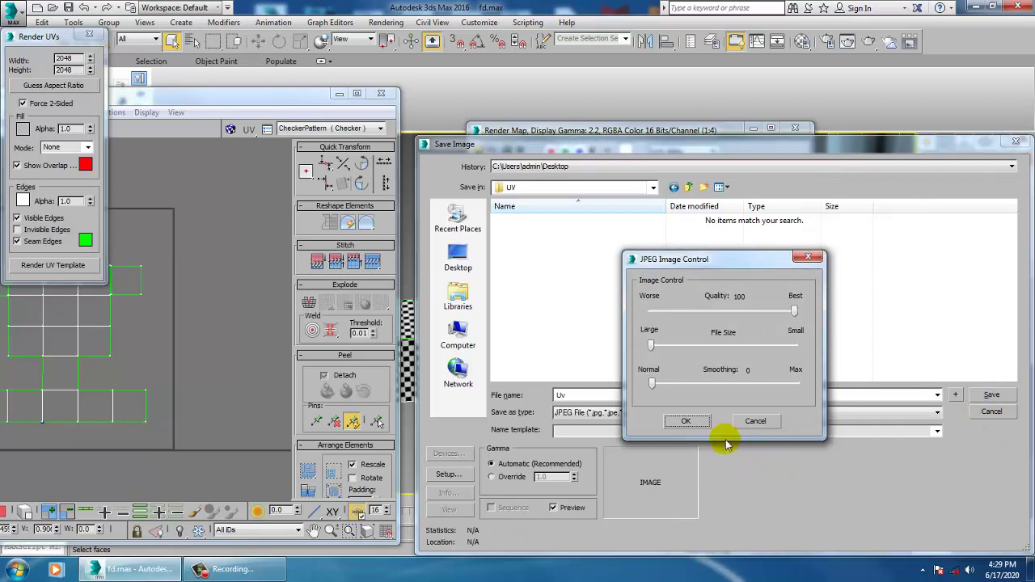
pyautogui.click(687, 420)
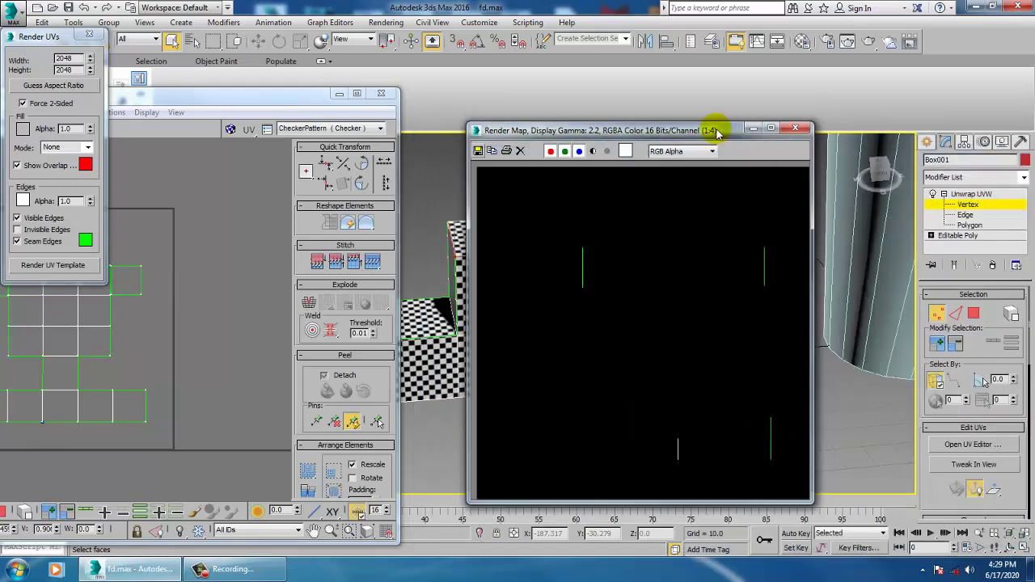
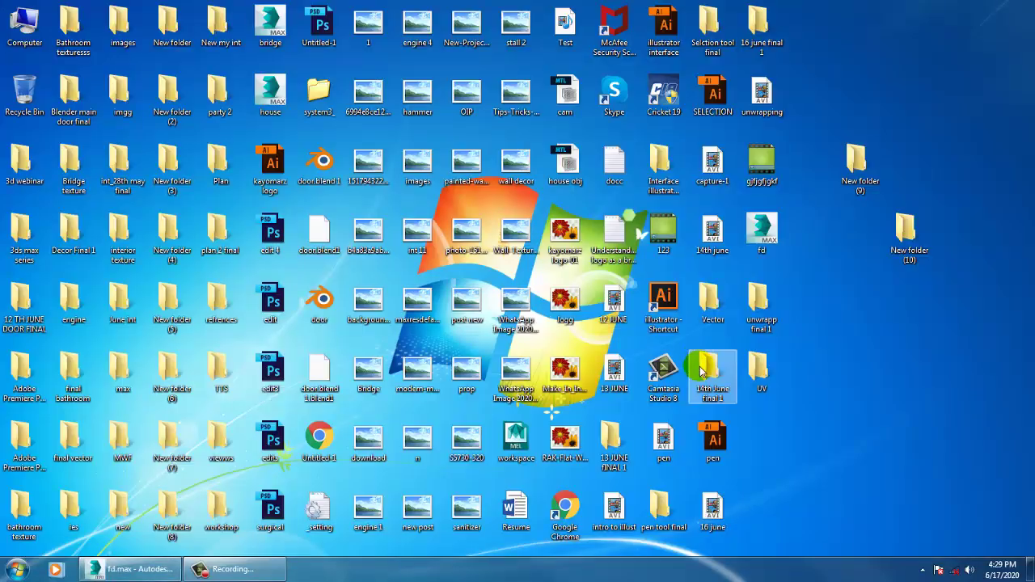
# Step: Open the saved Uv image from the Desktop's UV folder in Photoshop
pyautogui.doubleClick(773, 386)
pyautogui.rightClick(253, 188)
pyautogui.moveTo(307, 327)
pyautogui.click(483, 344)
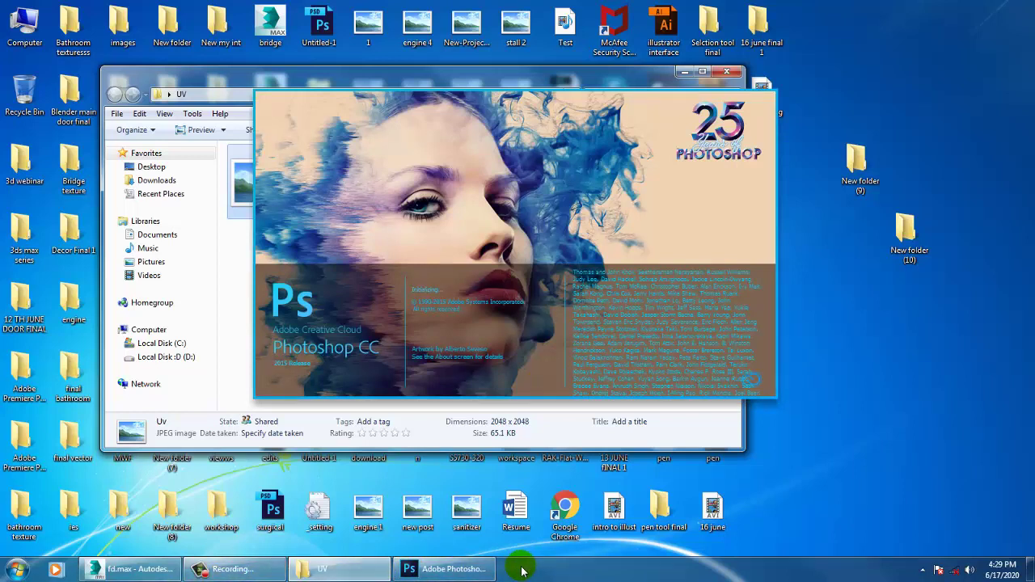
pyautogui.moveTo(490, 574)
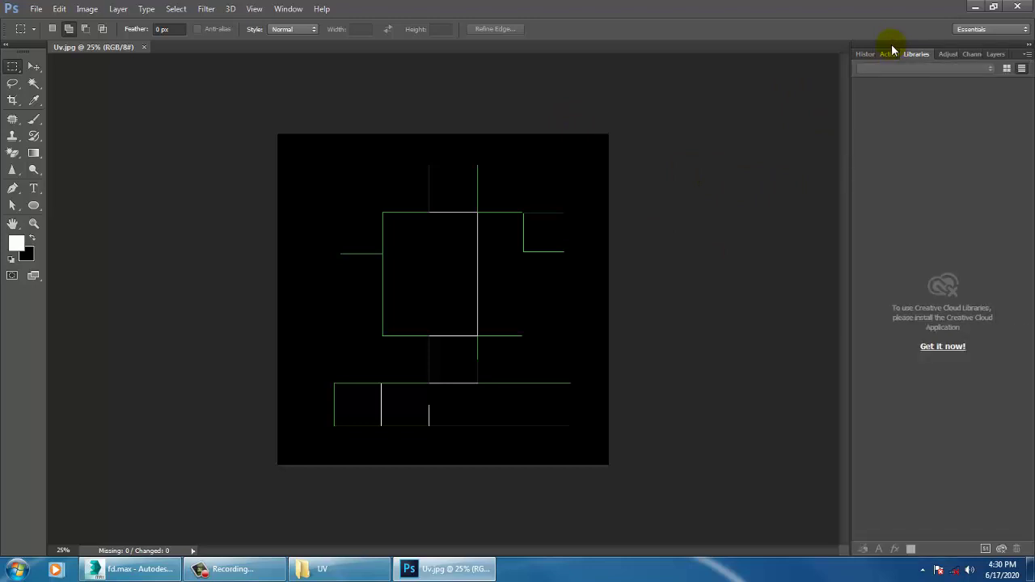
# Step: Convert the template's background into a regular layer and add a new empty layer above it
pyautogui.press('F7')
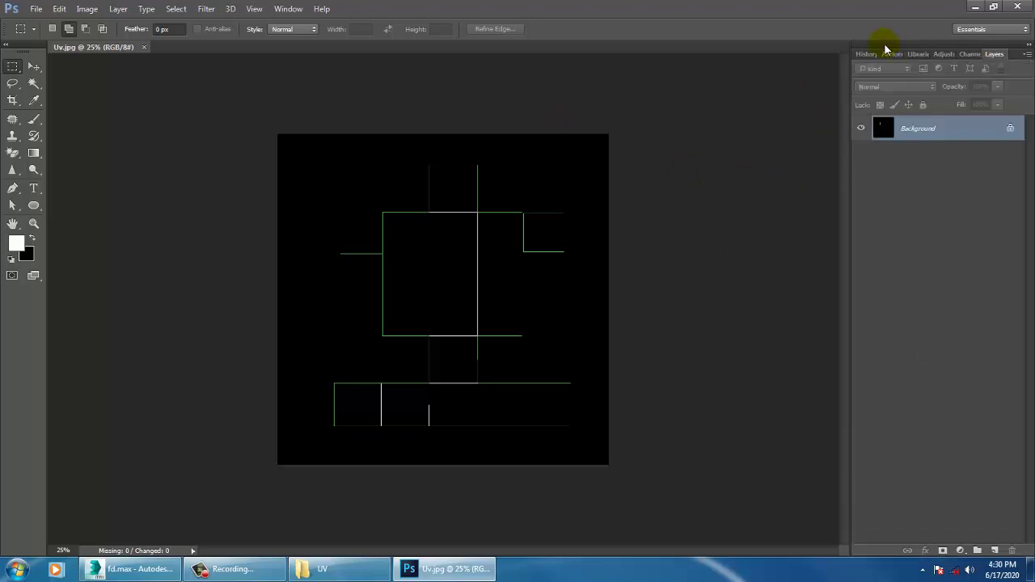
pyautogui.doubleClick(922, 129)
pyautogui.click(628, 183)
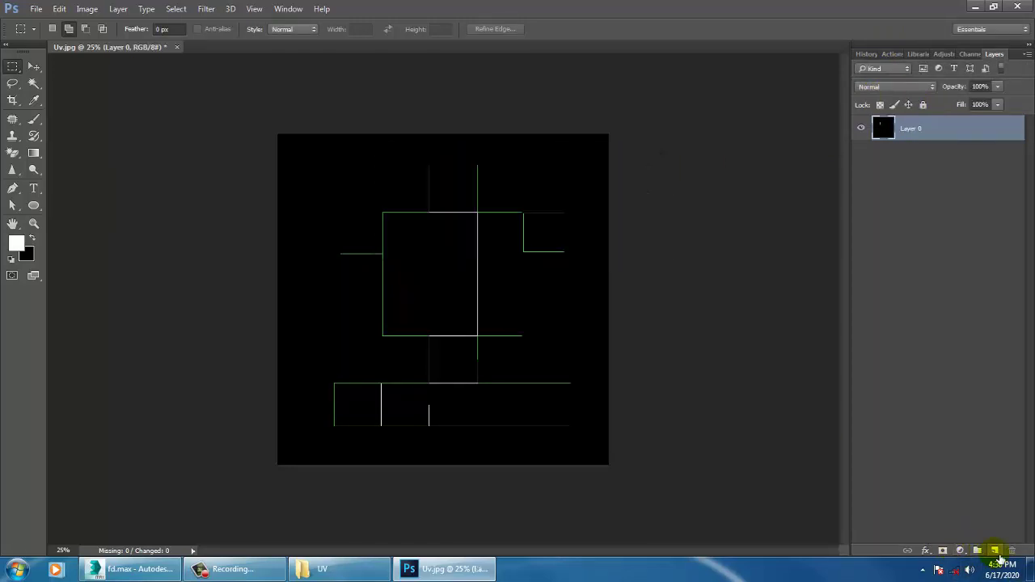
pyautogui.click(995, 551)
# Step: Choose the light yellow f4d064 as foreground colour and fill the new layer with it
pyautogui.click(18, 244)
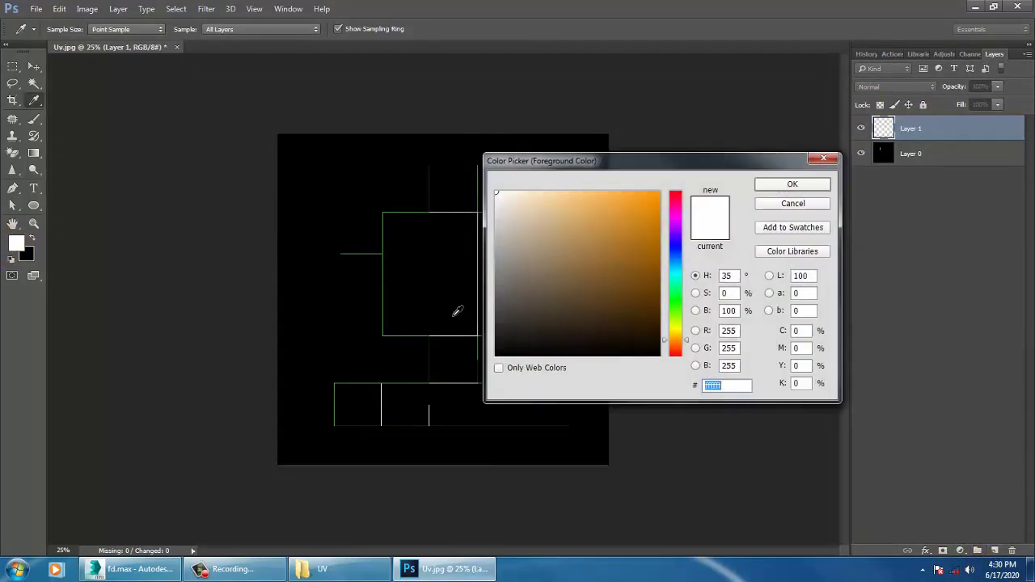
pyautogui.moveTo(684, 323); pyautogui.dragTo(678, 341)
pyautogui.moveTo(650, 296)
pyautogui.mouseDown()
pyautogui.moveTo(644, 259)
pyautogui.moveTo(659, 303)
pyautogui.moveTo(647, 188)
pyautogui.moveTo(594, 202)
pyautogui.mouseUp()
pyautogui.click(818, 186)
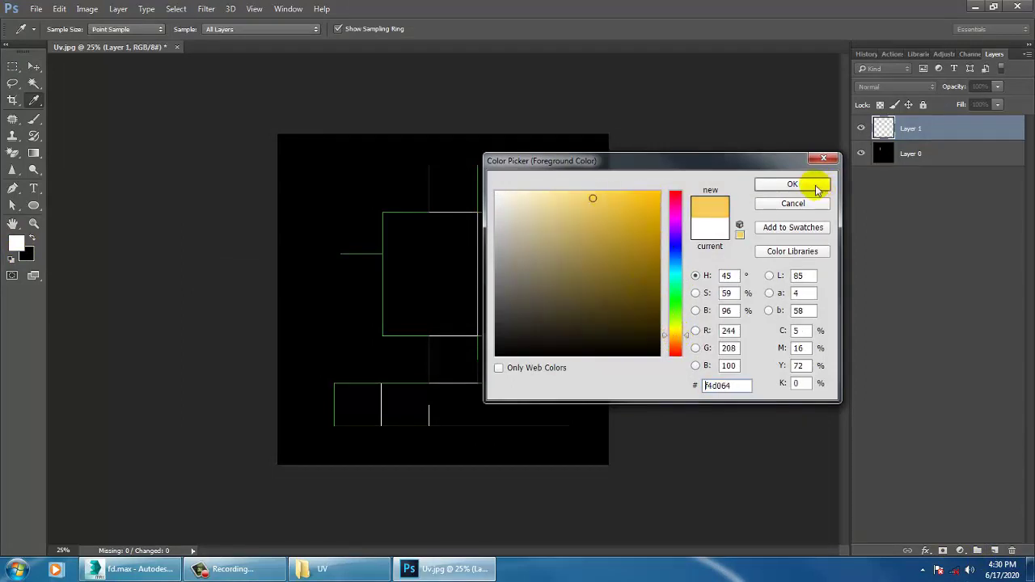
pyautogui.hotkey('alt', 'BackSpace')
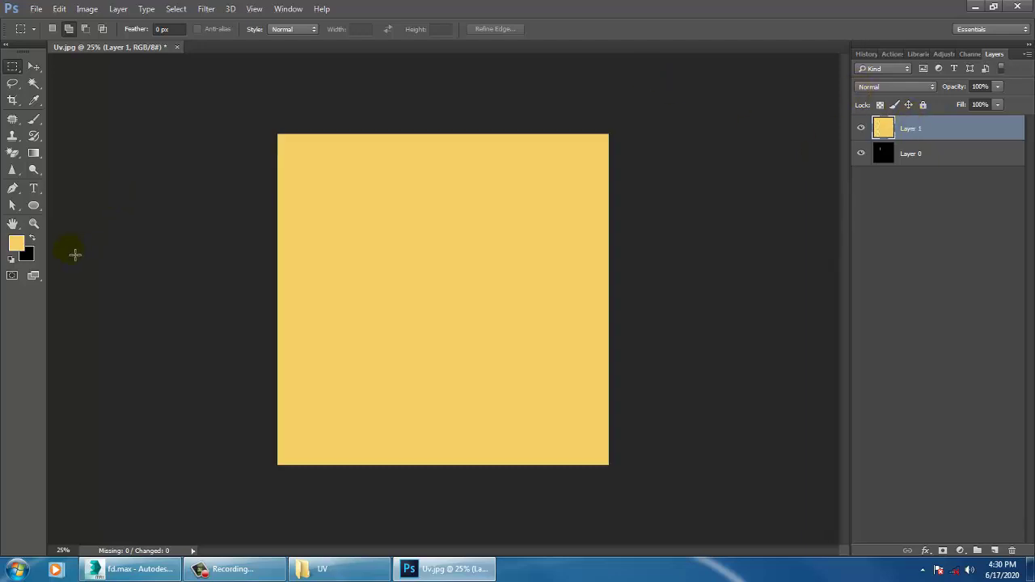
# Step: Darken the foreground colour to d1b04b and refill the upper layer with it
pyautogui.click(15, 244)
pyautogui.moveTo(594, 202); pyautogui.dragTo(601, 220)
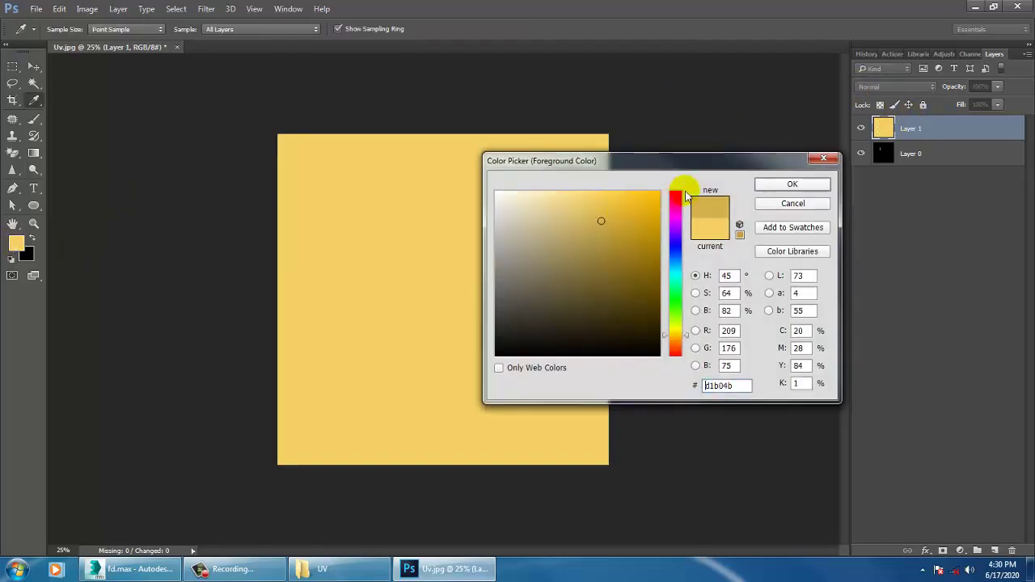
pyautogui.click(759, 184)
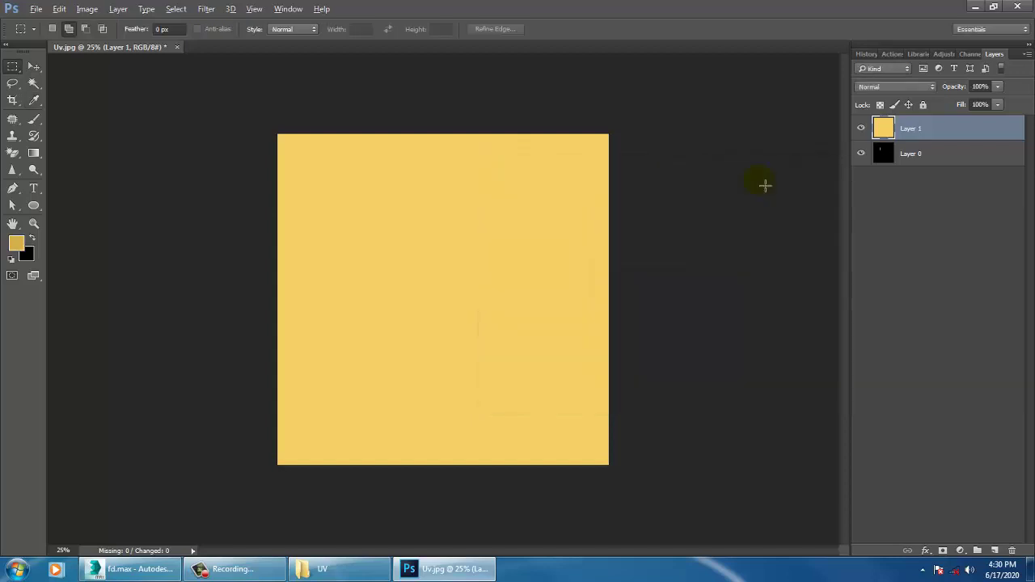
pyautogui.hotkey('alt', 'BackSpace')
# Step: Set the upper layer's blending mode to Screen over the UV template
pyautogui.click(906, 87)
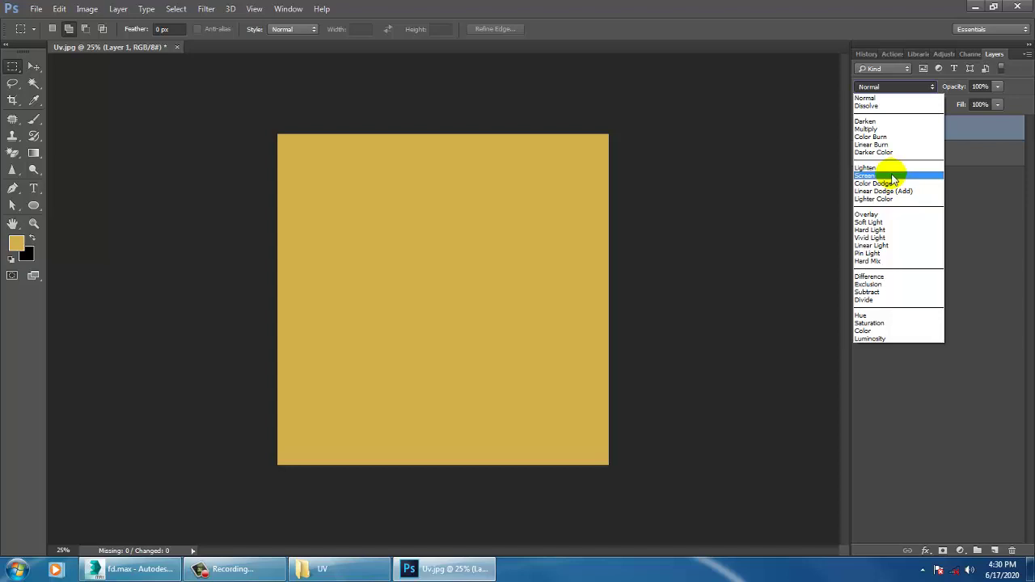
pyautogui.click(890, 175)
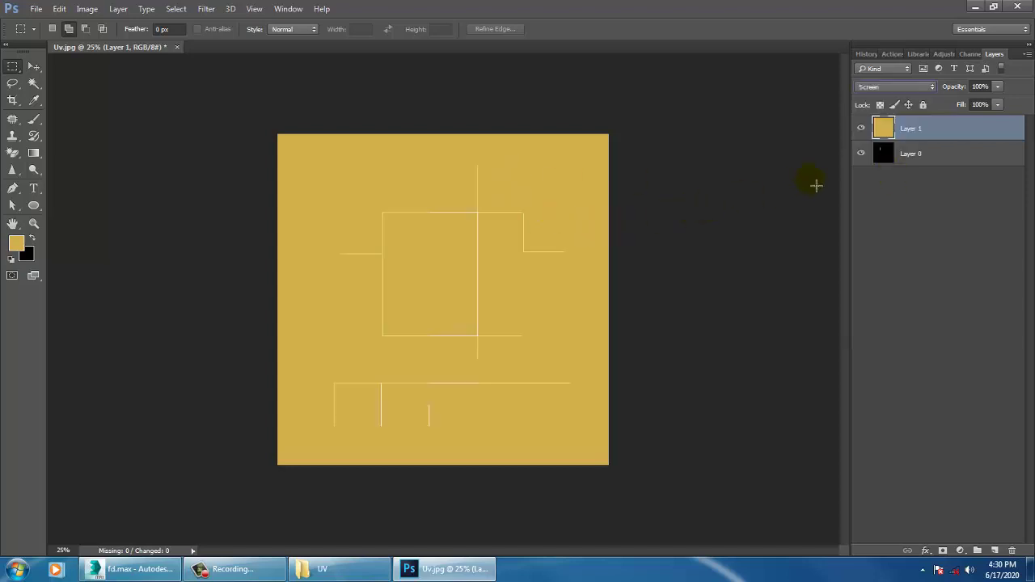
pyautogui.hotkey('ctrl', '+')
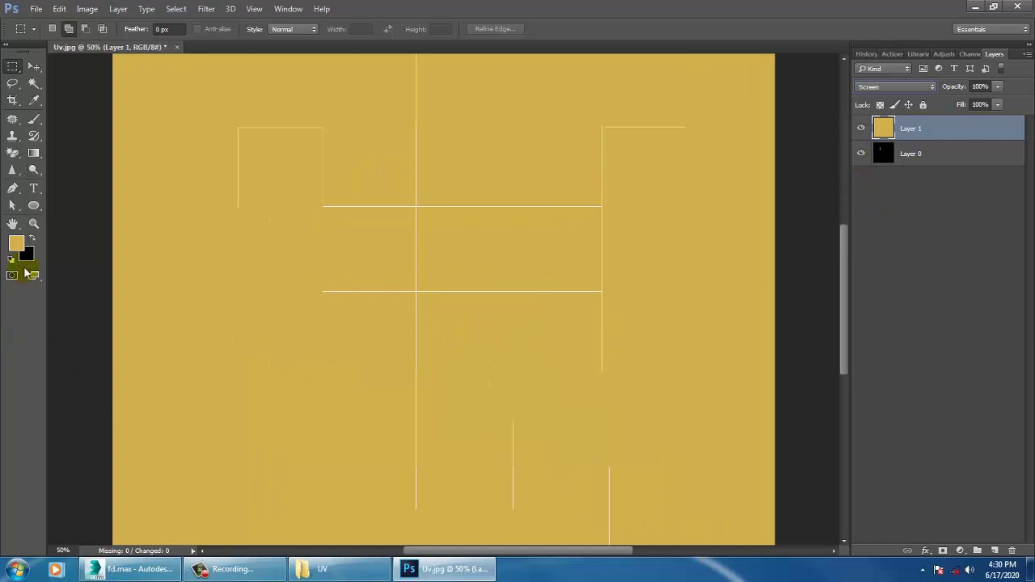
# Step: Choose a dark reddish brown around 5e2405, refill the upper layer with it, and keep that layer selected
pyautogui.click(16, 243)
pyautogui.moveTo(640, 268); pyautogui.dragTo(652, 296)
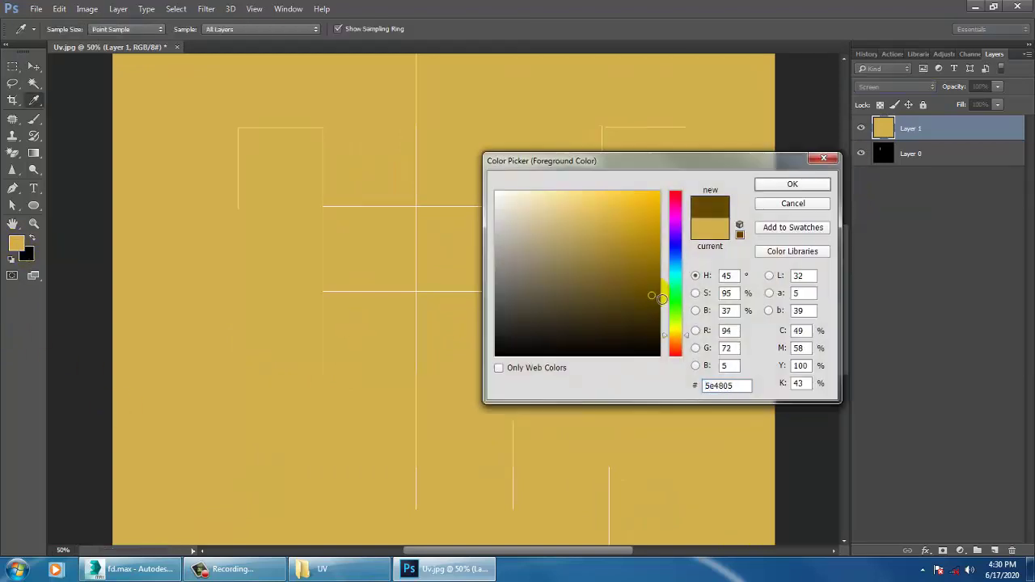
pyautogui.click(677, 339)
pyautogui.moveTo(677, 342); pyautogui.dragTo(677, 347)
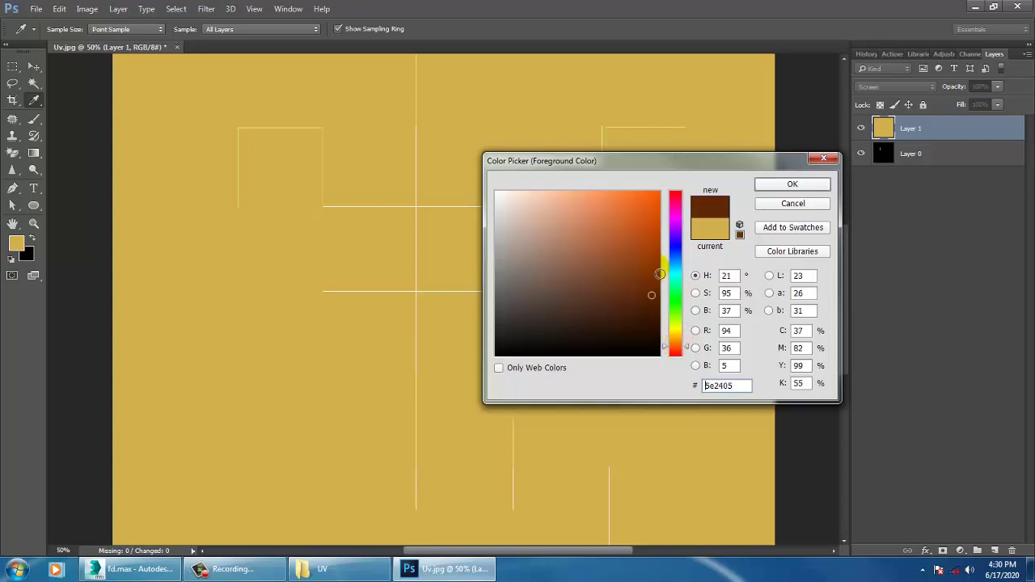
pyautogui.click(793, 182)
pyautogui.hotkey('alt', 'BackSpace')
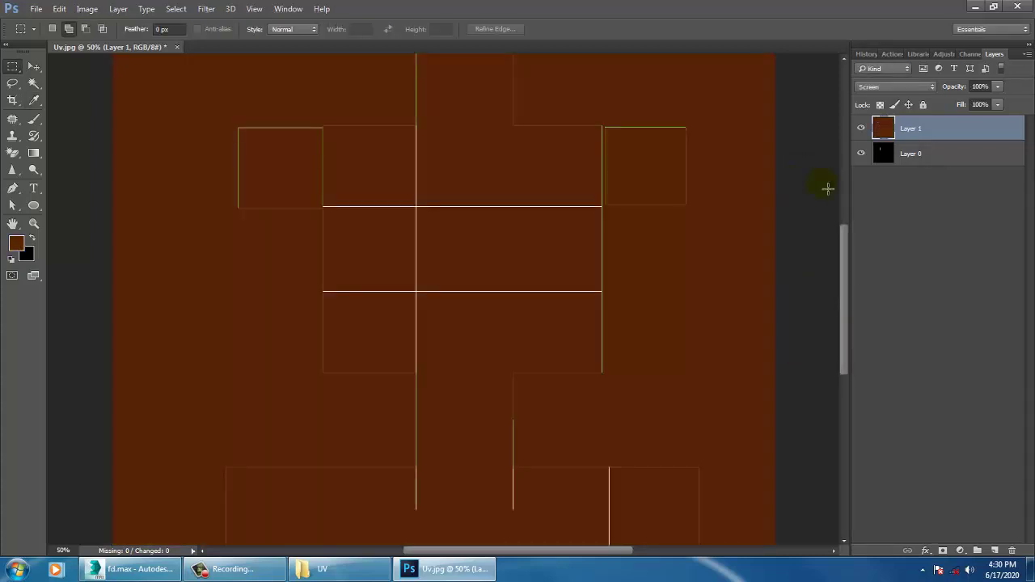
pyautogui.click(918, 161)
pyautogui.click(923, 131)
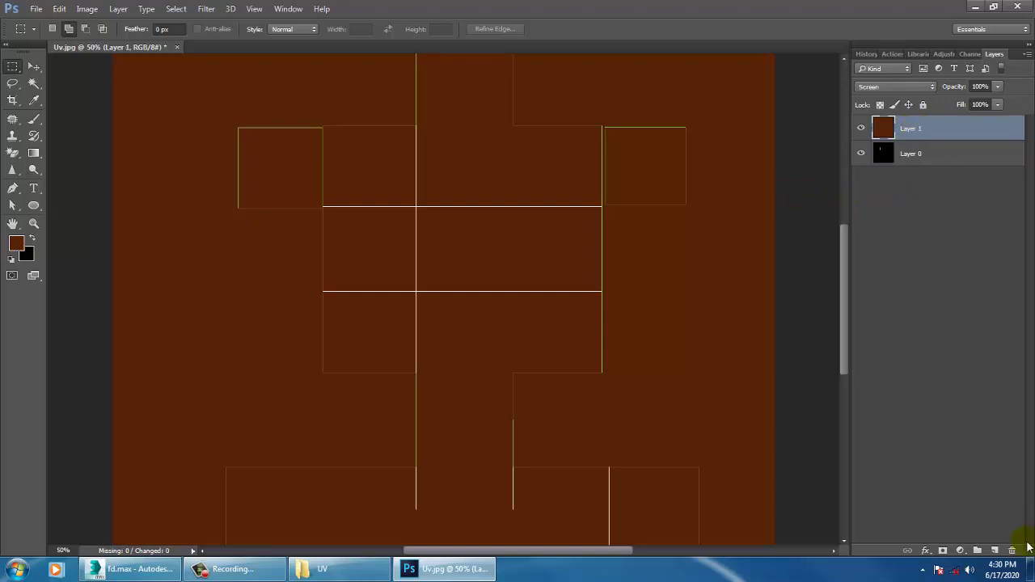
# Step: Add a new empty layer above the reddish brown layer
pyautogui.click(994, 551)
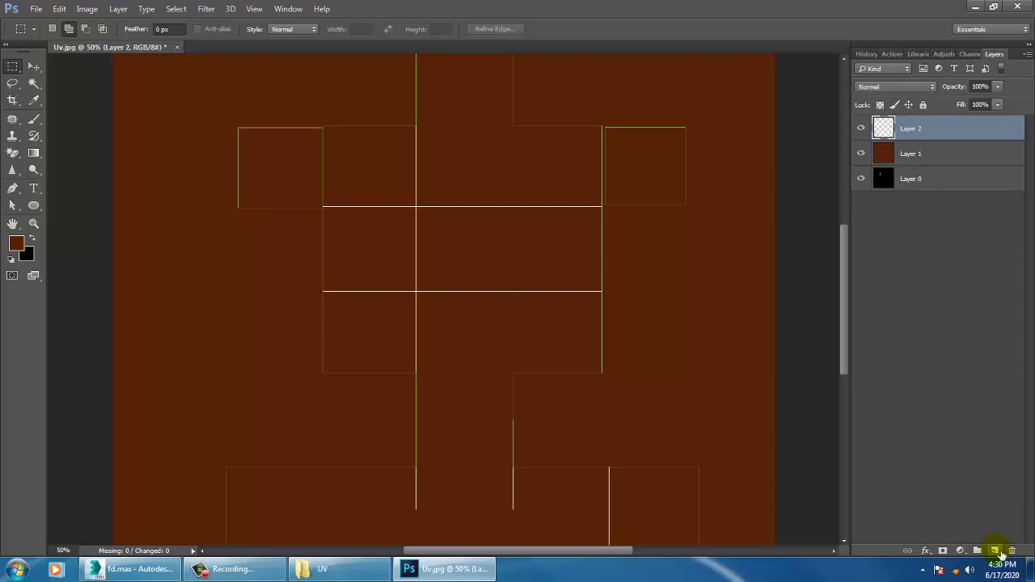
pyautogui.scroll(3, 571, 326)
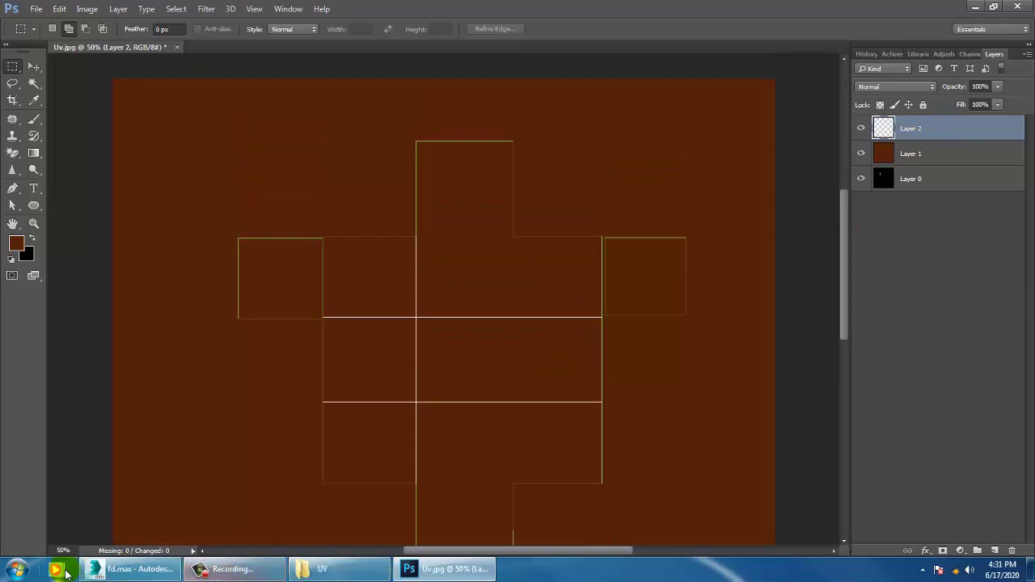
# Step: Switch to 3ds Max, clear the render map and UV editor away from the box, and set Unwrap UVW to Polygon level
pyautogui.click(109, 570)
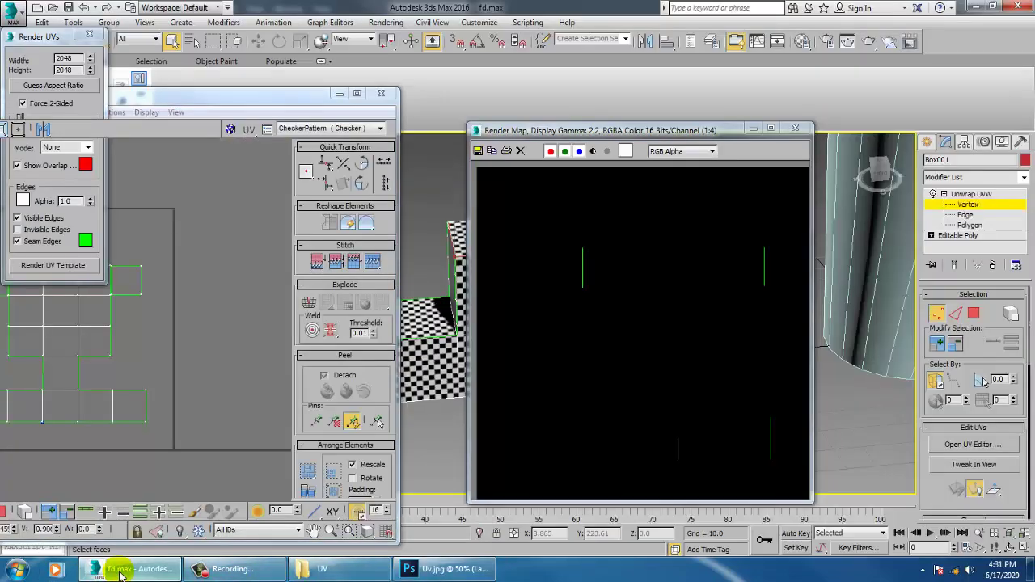
pyautogui.click(754, 128)
pyautogui.moveTo(190, 96); pyautogui.dragTo(647, 113)
pyautogui.moveTo(485, 98); pyautogui.dragTo(70, 125)
pyautogui.click(970, 225)
pyautogui.keyDown('alt'); pyautogui.moveTo(734, 267); pyautogui.dragTo(367, 185, button='middle'); pyautogui.keyUp('alt')
pyautogui.moveTo(213, 125); pyautogui.dragTo(224, 162)
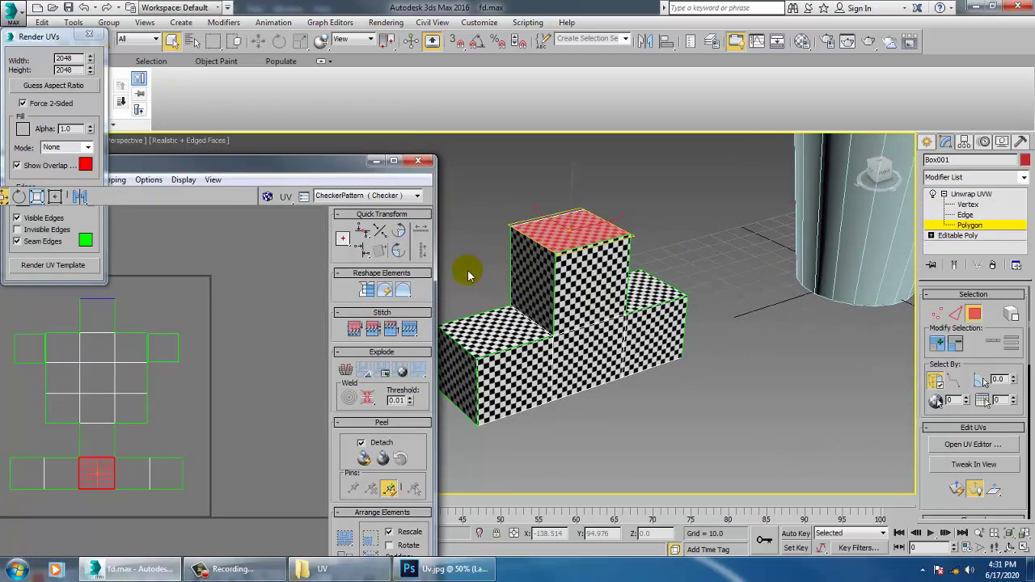
# Step: Select the box's four front faces to identify their matching squares in the UV layout
pyautogui.click(570, 296)
pyautogui.keyDown('ctrl'); pyautogui.click(525, 372); pyautogui.keyUp('ctrl')
pyautogui.keyDown('ctrl'); pyautogui.click(613, 382); pyautogui.keyUp('ctrl')
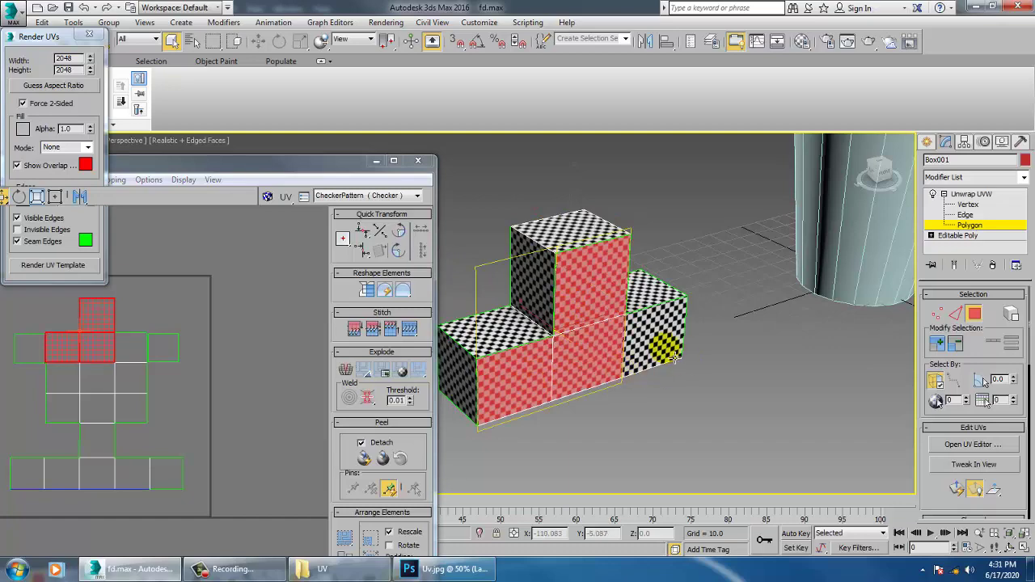
pyautogui.keyDown('ctrl'); pyautogui.click(660, 348); pyautogui.keyUp('ctrl')
# Step: Return to Photoshop, activate the Brush tool and set the foreground colour to white
pyautogui.click(448, 568)
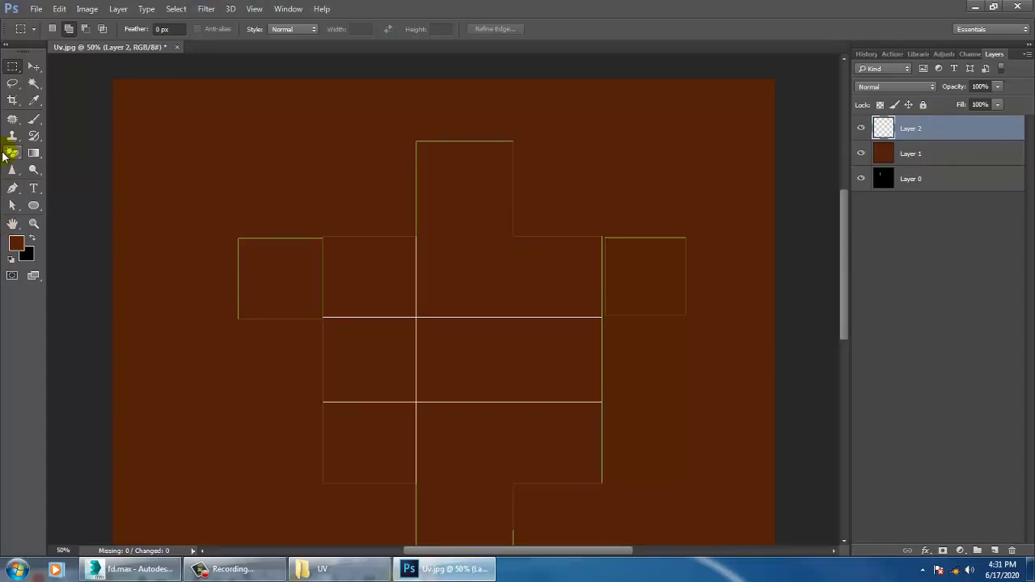
pyautogui.click(33, 119)
pyautogui.click(87, 119)
pyautogui.click(17, 247)
pyautogui.moveTo(584, 223); pyautogui.dragTo(485, 203)
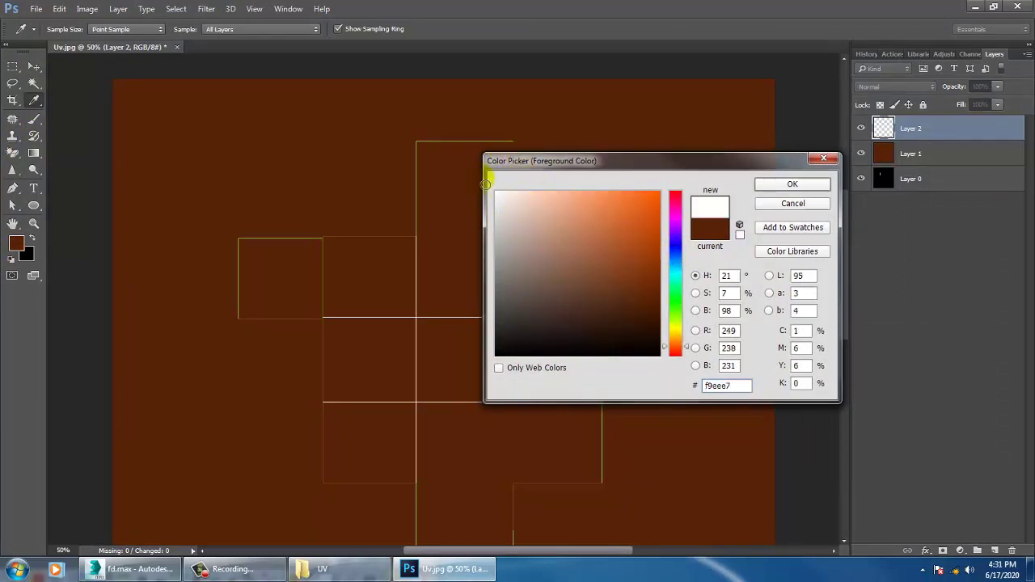
pyautogui.click(792, 184)
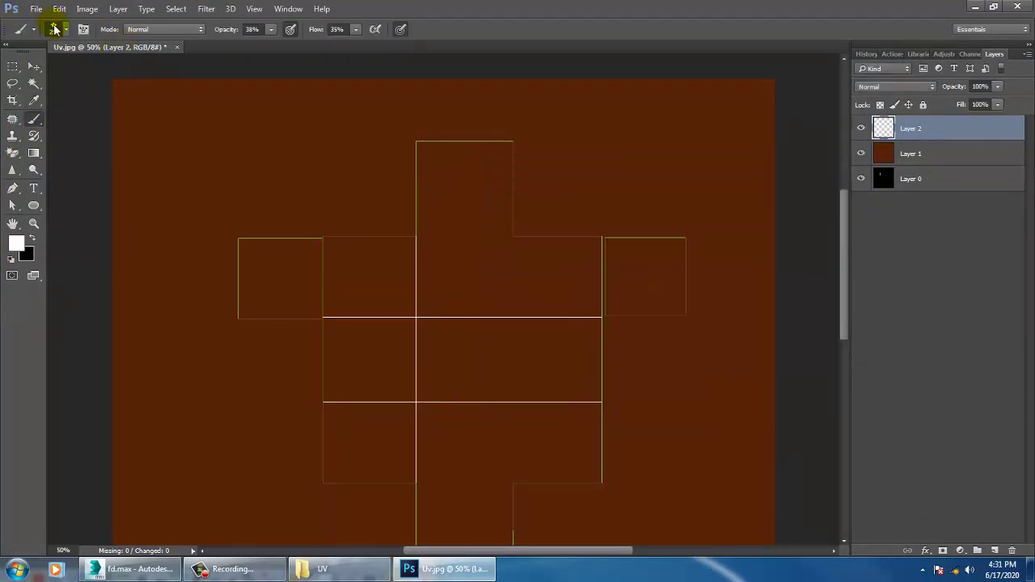
# Step: Choose a soft round brush tip and reduce it to about 40 px for painting on the new empty layer
pyautogui.click(54, 29)
pyautogui.click(110, 156)
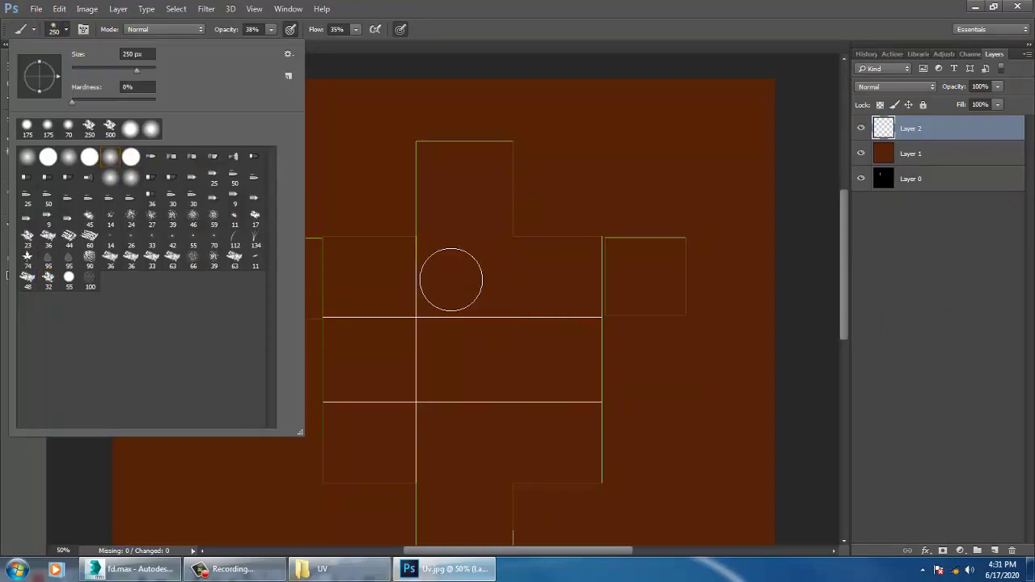
pyautogui.click(983, 406)
pyautogui.click(906, 128)
pyautogui.press('[')
pyautogui.press('[')
pyautogui.press('[')
pyautogui.press('[')
pyautogui.press('[')
pyautogui.press('[')
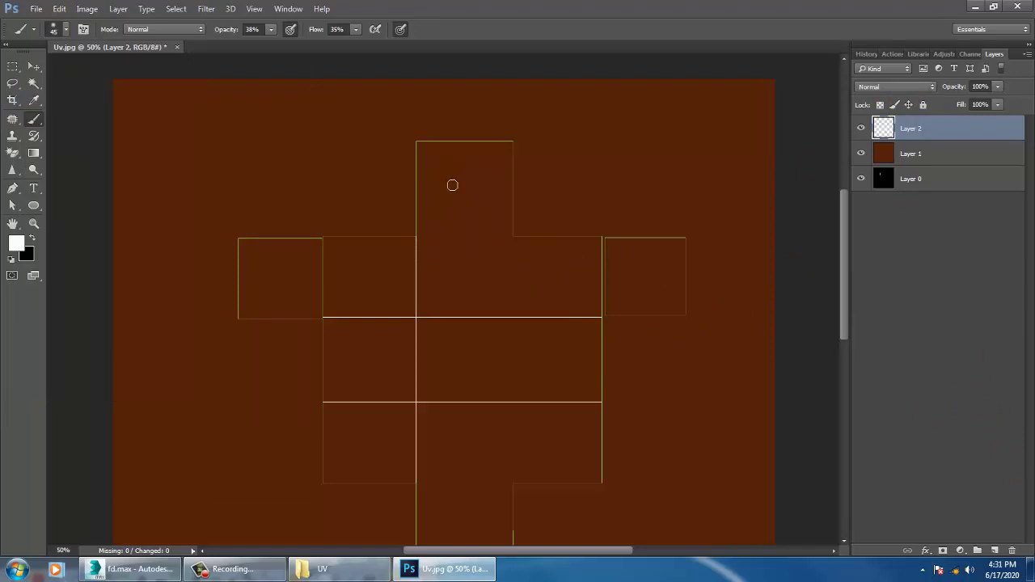
# Step: Undo the trial numeral 1 stroke and set the brush's opacity and flow to 100%
pyautogui.moveTo(444, 172)
pyautogui.mouseDown()
pyautogui.moveTo(458, 154)
pyautogui.moveTo(461, 204)
pyautogui.mouseUp()
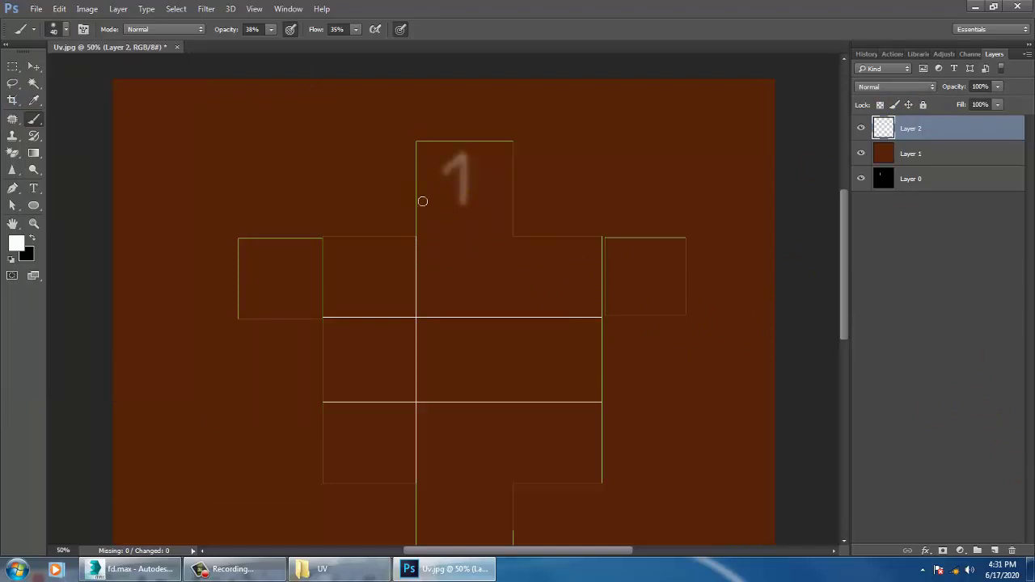
pyautogui.hotkey('ctrl', 'z')
pyautogui.moveTo(274, 49); pyautogui.dragTo(410, 47)
pyautogui.click(356, 30)
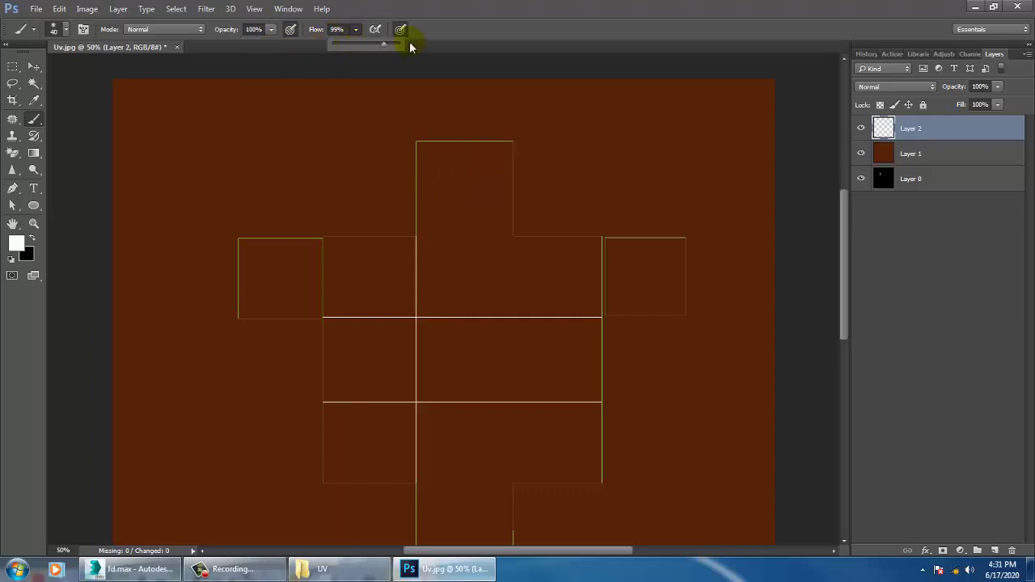
pyautogui.click(458, 175)
# Step: Paint a white 1 in the top UV square and 2, 3 and 4 across the row below it
pyautogui.moveTo(445, 176)
pyautogui.mouseDown()
pyautogui.moveTo(466, 214)
pyautogui.moveTo(478, 212)
pyautogui.mouseUp()
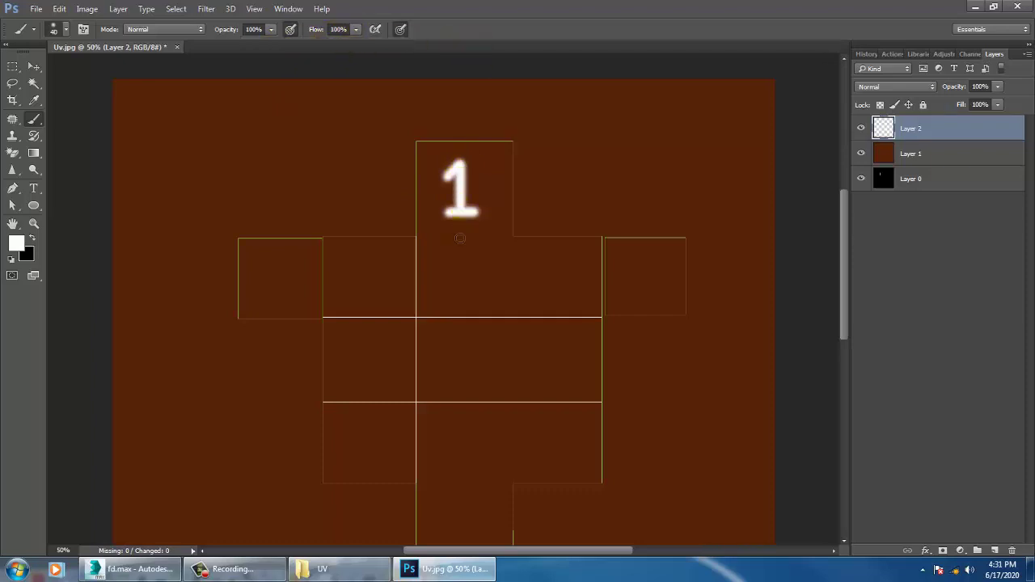
pyautogui.moveTo(350, 260)
pyautogui.mouseDown()
pyautogui.moveTo(353, 293)
pyautogui.moveTo(382, 304)
pyautogui.mouseUp()
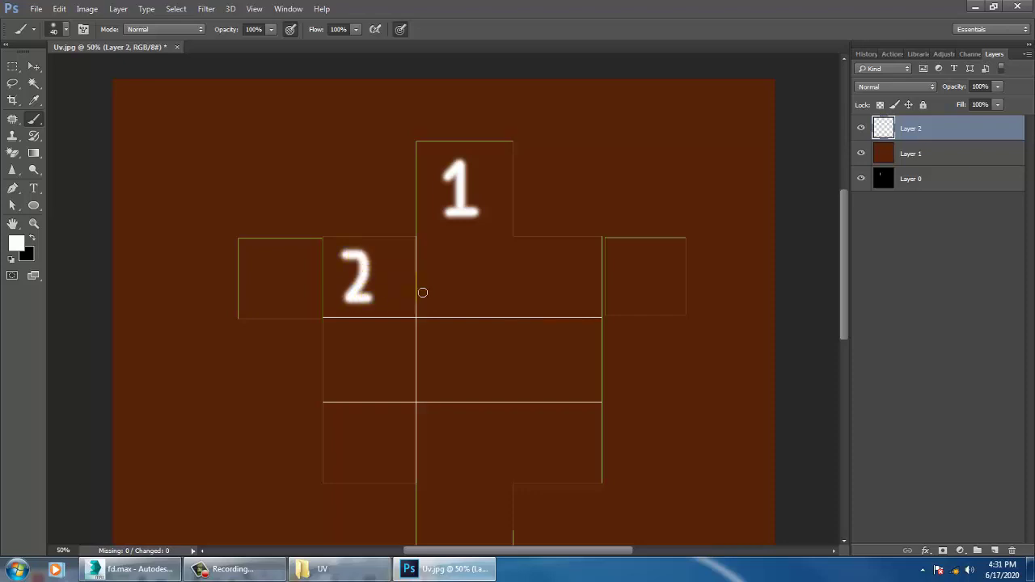
pyautogui.moveTo(446, 249)
pyautogui.mouseDown()
pyautogui.moveTo(471, 273)
pyautogui.moveTo(469, 300)
pyautogui.moveTo(443, 303)
pyautogui.mouseUp()
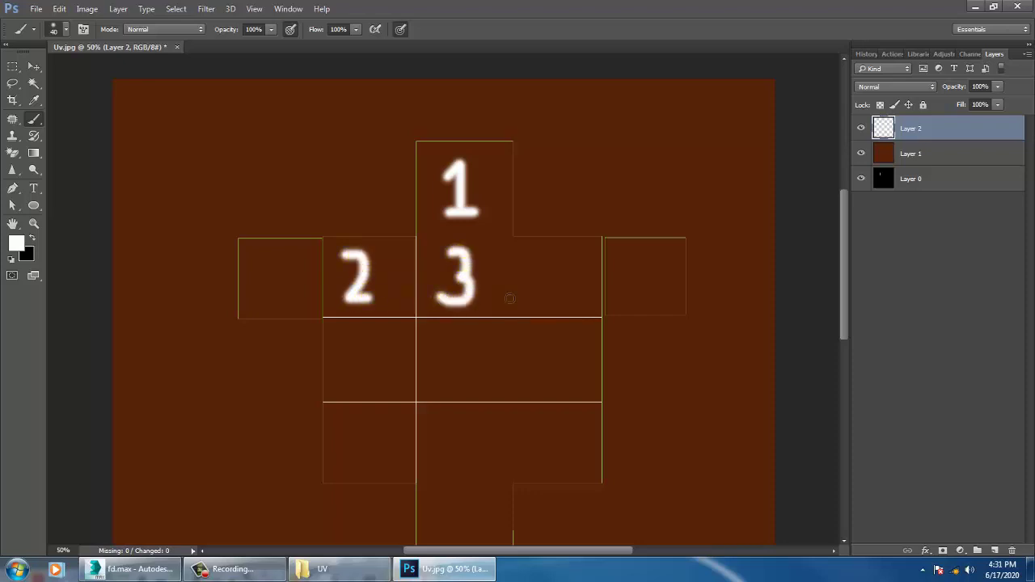
pyautogui.moveTo(556, 251)
pyautogui.mouseDown()
pyautogui.moveTo(542, 291)
pyautogui.moveTo(579, 290)
pyautogui.moveTo(561, 300)
pyautogui.moveTo(563, 313)
pyautogui.mouseUp()
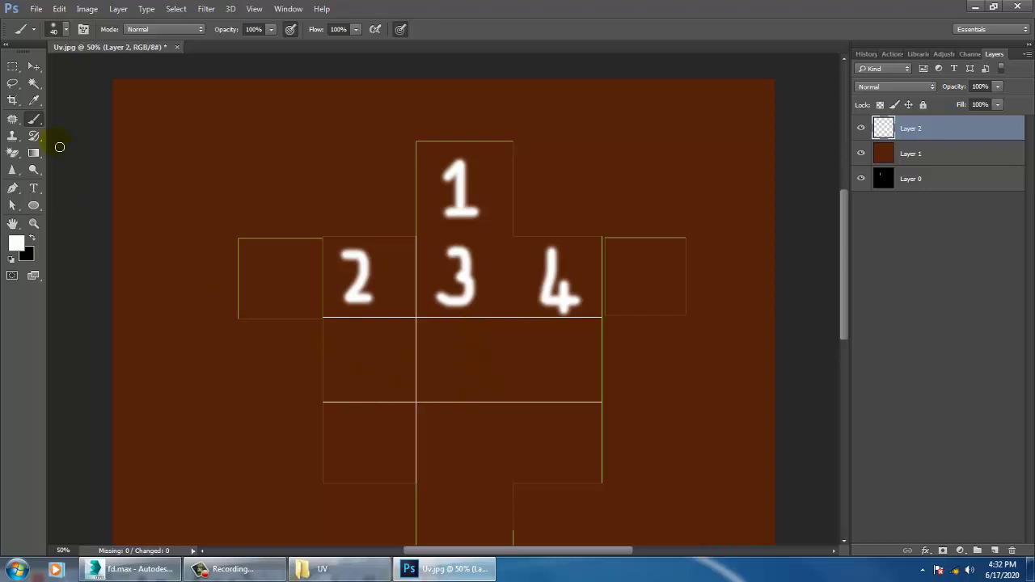
# Step: Choose the 59 px spatter brush tip and enlarge it to 400 px
pyautogui.click(33, 66)
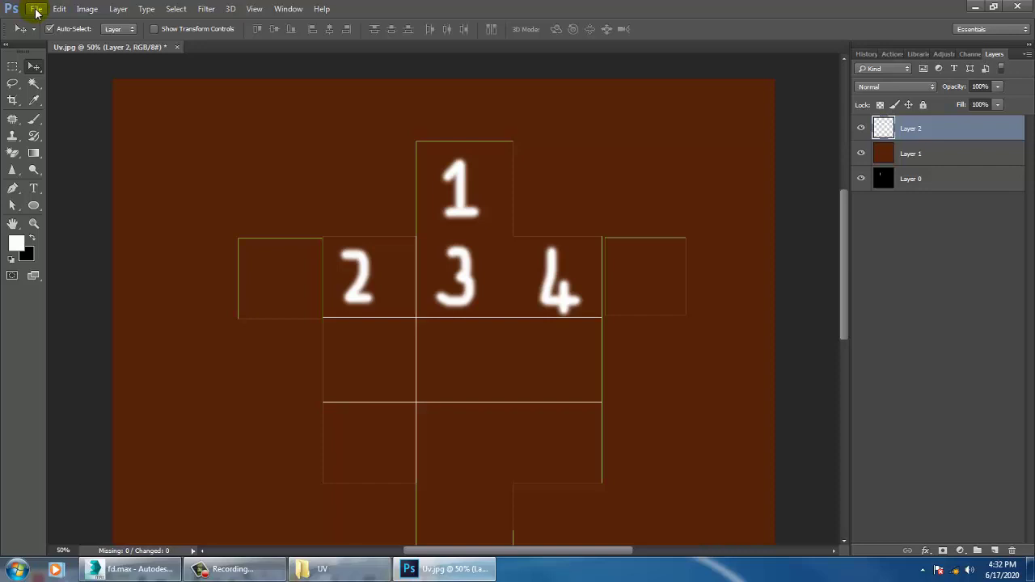
pyautogui.click(33, 119)
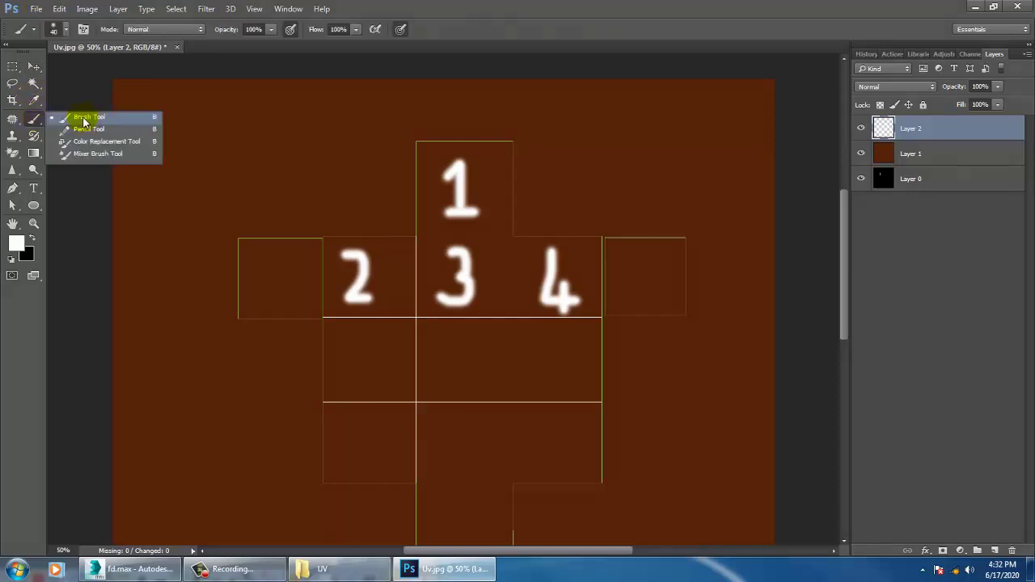
pyautogui.click(54, 30)
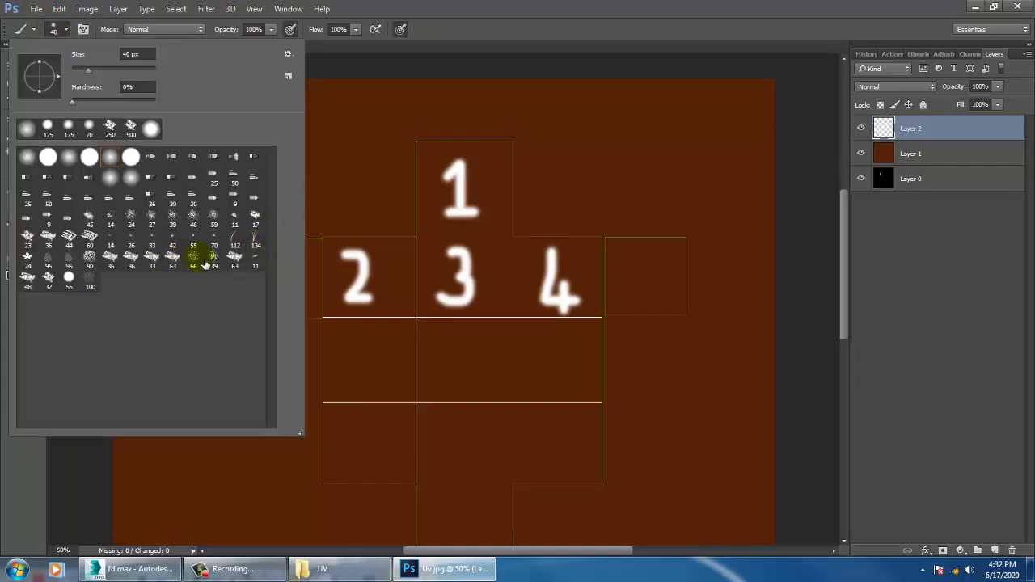
pyautogui.click(214, 216)
pyautogui.click(515, 424)
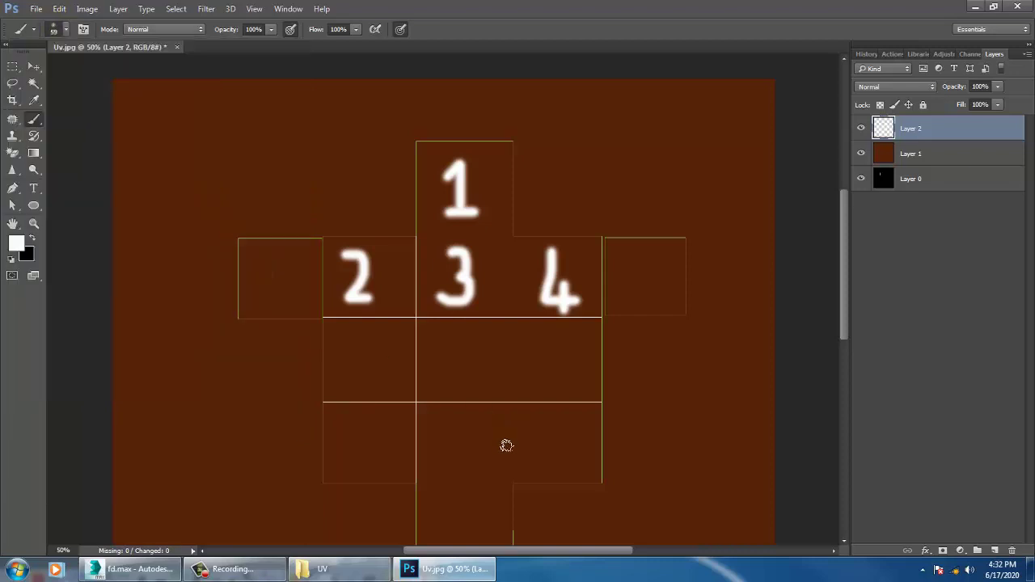
pyautogui.press(']')
pyautogui.press(']')
pyautogui.press(']')
pyautogui.press(']')
pyautogui.press(']')
pyautogui.press(']')
pyautogui.press(']')
pyautogui.press(']')
pyautogui.press(']')
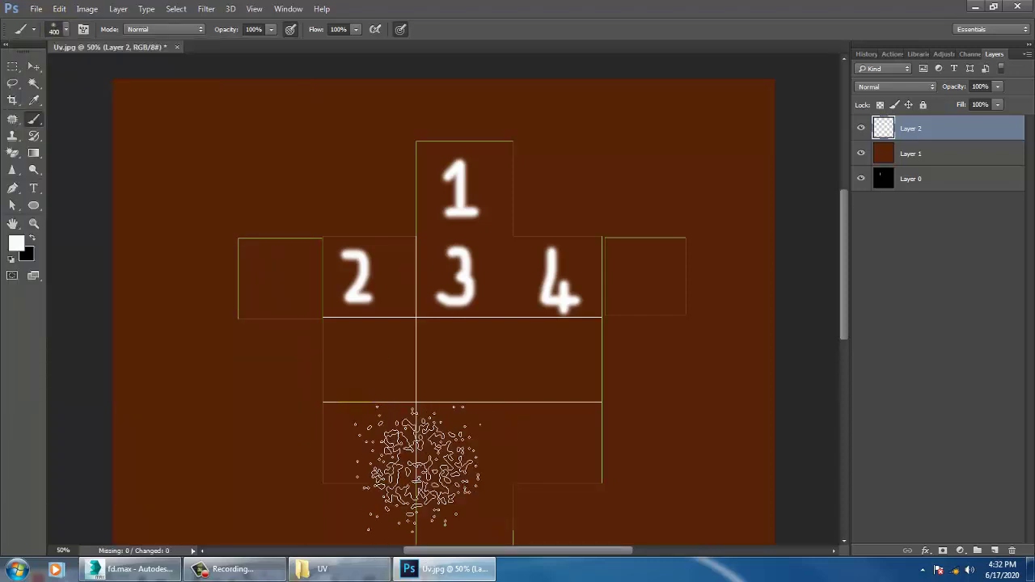
# Step: Set the foreground colour to bright green 5cff23 and paint spatter across the row of UV squares beneath the numerals
pyautogui.click(16, 243)
pyautogui.click(676, 309)
pyautogui.click(637, 191)
pyautogui.click(792, 185)
pyautogui.moveTo(410, 388)
pyautogui.mouseDown()
pyautogui.moveTo(394, 397)
pyautogui.moveTo(469, 386)
pyautogui.moveTo(508, 394)
pyautogui.moveTo(486, 409)
pyautogui.moveTo(575, 386)
pyautogui.moveTo(591, 407)
pyautogui.mouseUp()
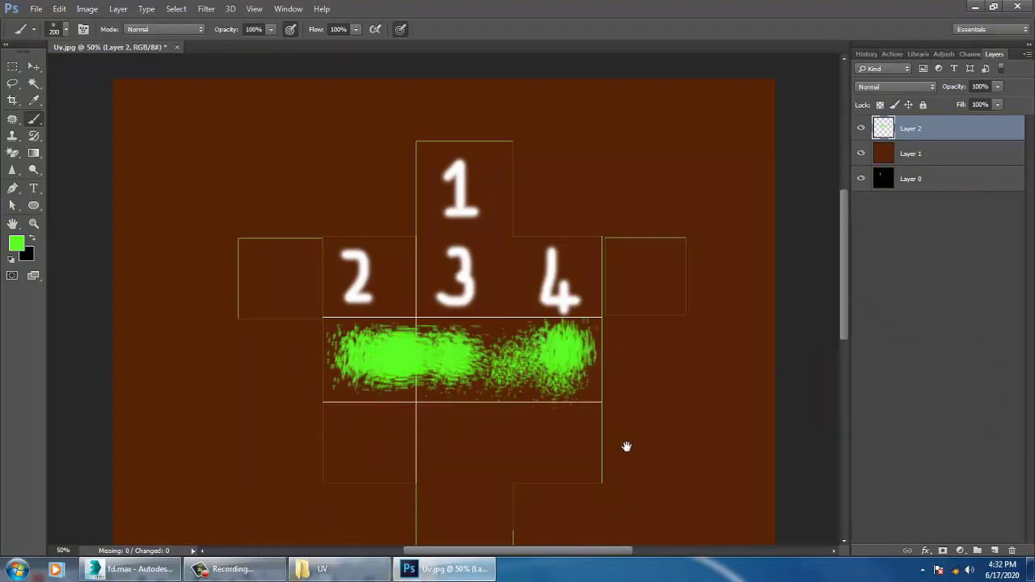
# Step: On a new layer, fill a thin horizontal strip just below the green spatter row with orange, and deselect it
pyautogui.scroll(-3, 623, 446)
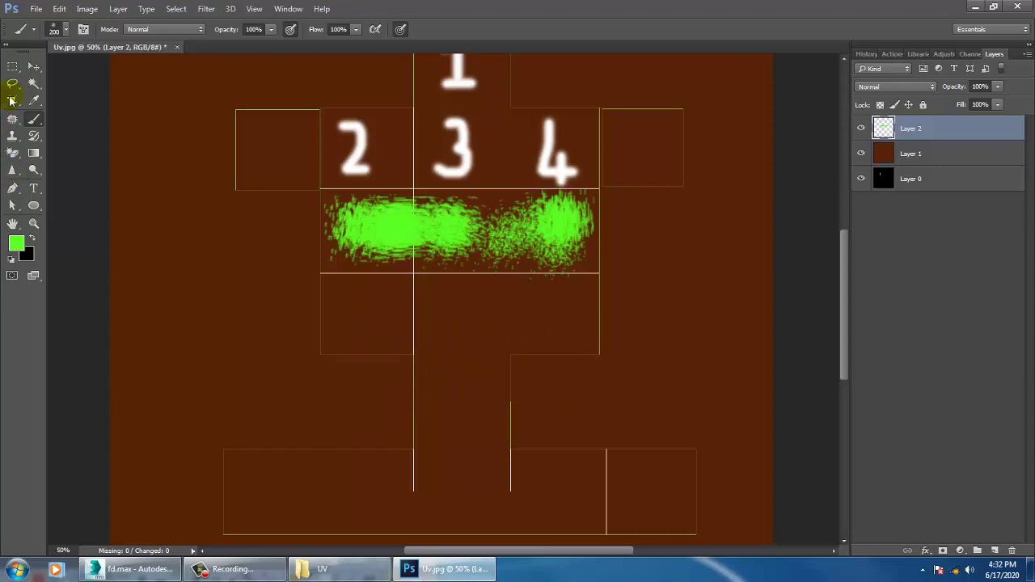
pyautogui.click(13, 66)
pyautogui.click(995, 550)
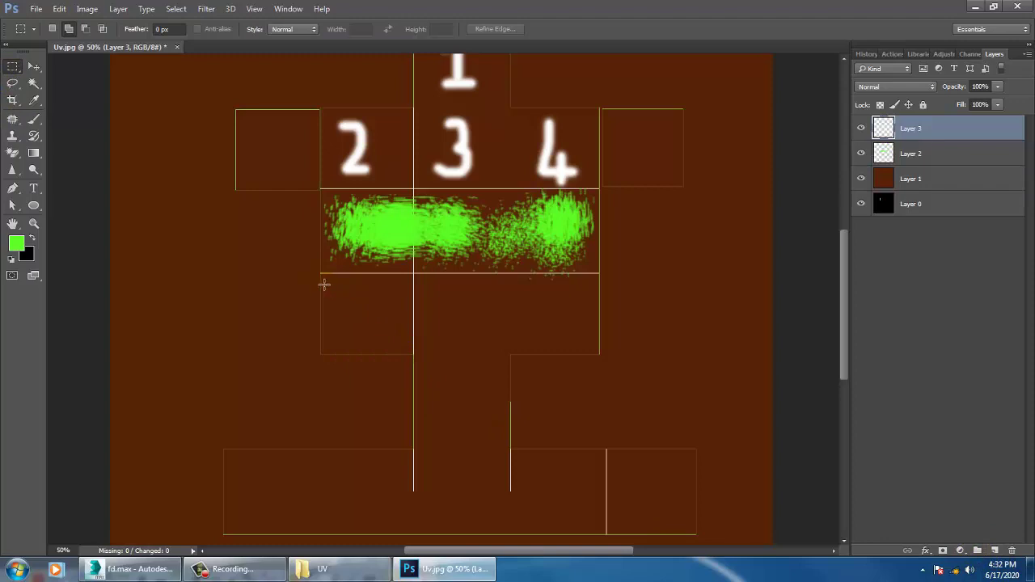
pyautogui.moveTo(325, 284); pyautogui.dragTo(595, 296)
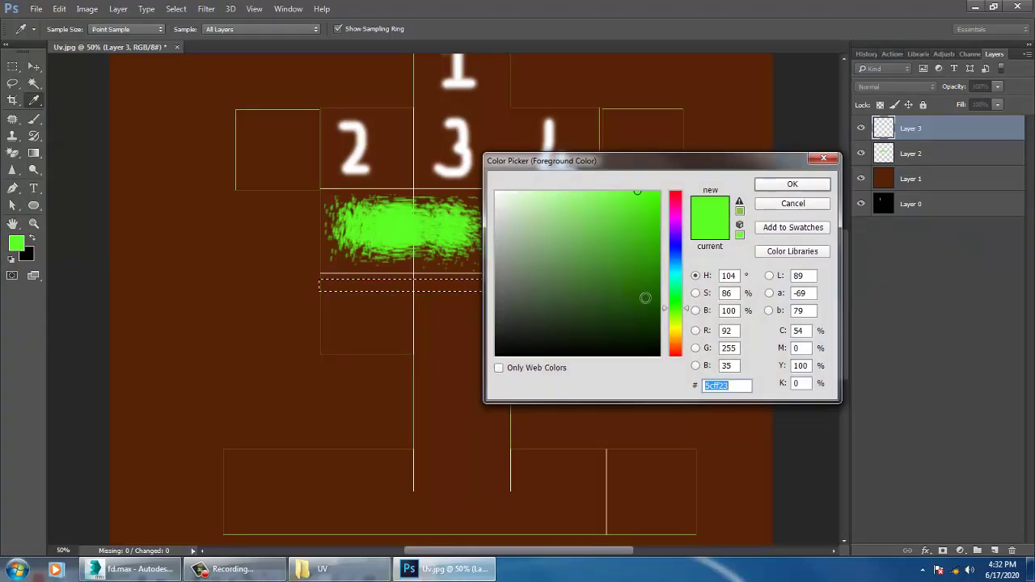
pyautogui.click(673, 338)
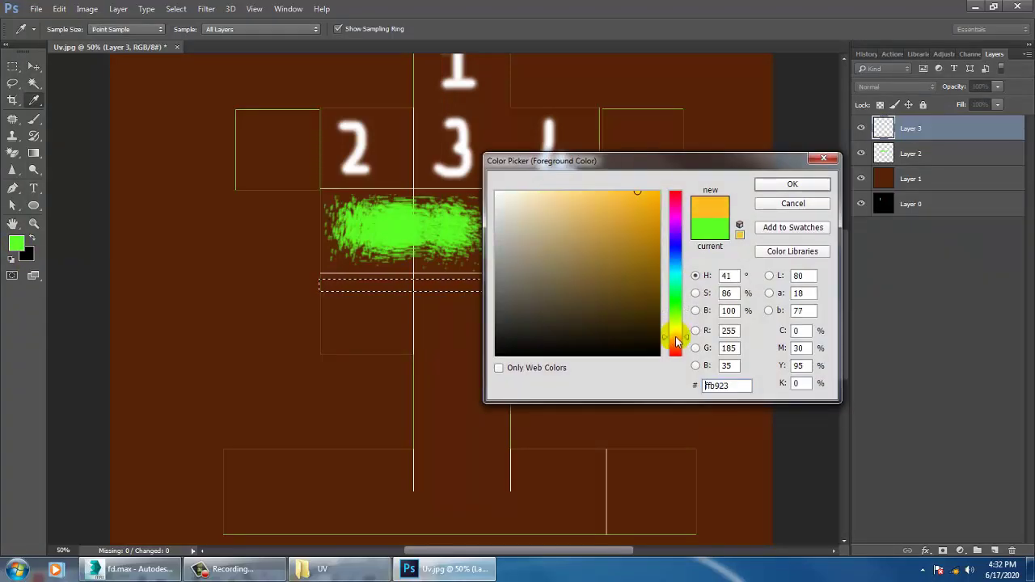
pyautogui.click(792, 184)
pyautogui.press('m')
pyautogui.hotkey('alt', 'BackSpace')
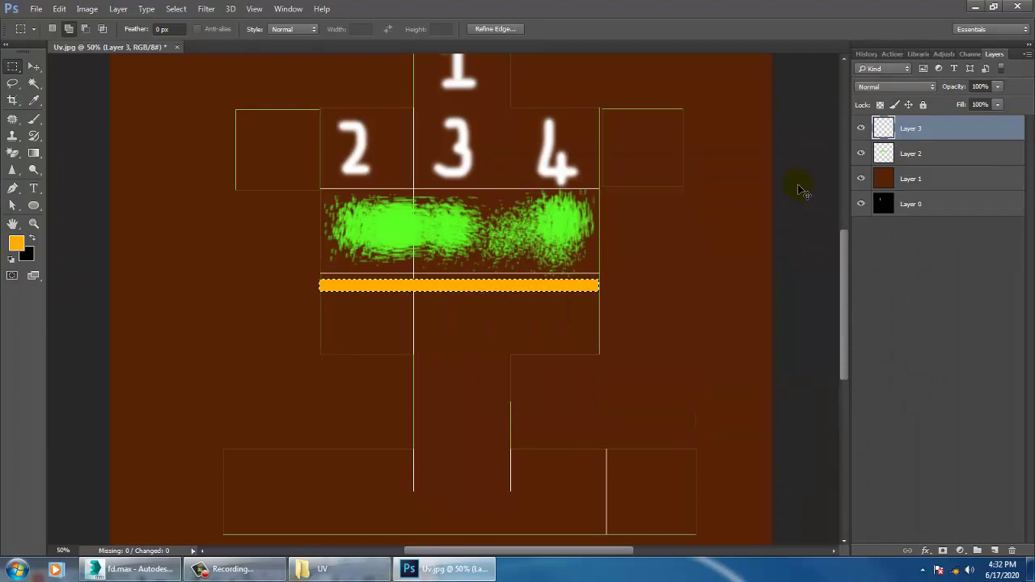
pyautogui.hotkey('ctrl', 'd')
# Step: Duplicate the orange stripe downward six times, covering the row below the green spatter and the square beneath it
pyautogui.click(32, 67)
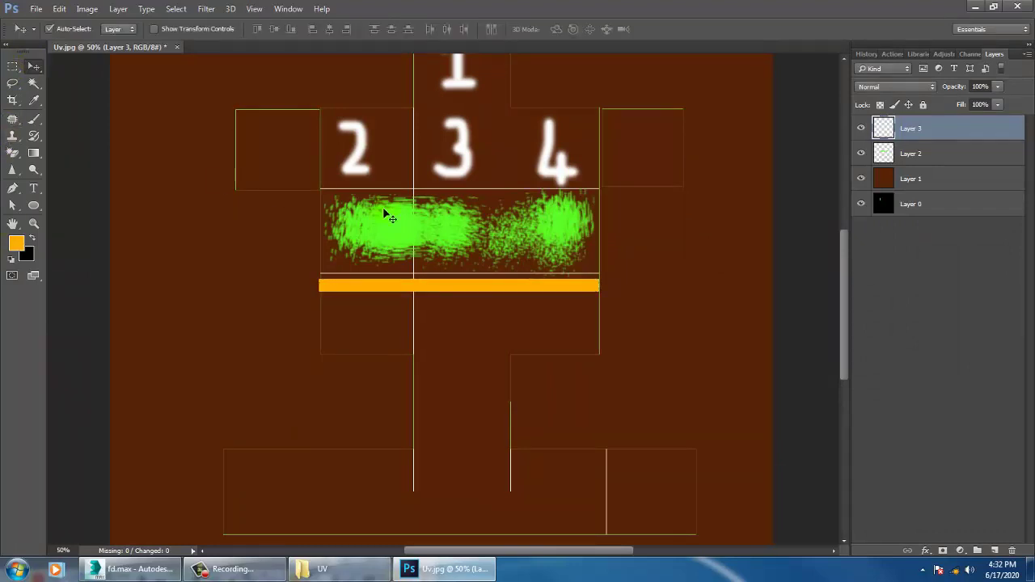
pyautogui.keyDown('alt'); pyautogui.moveTo(473, 294); pyautogui.dragTo(472, 315); pyautogui.keyUp('alt')
pyautogui.keyDown('alt'); pyautogui.moveTo(472, 315); pyautogui.dragTo(481, 458); pyautogui.keyUp('alt')
pyautogui.hotkey('ctrl', 'z')
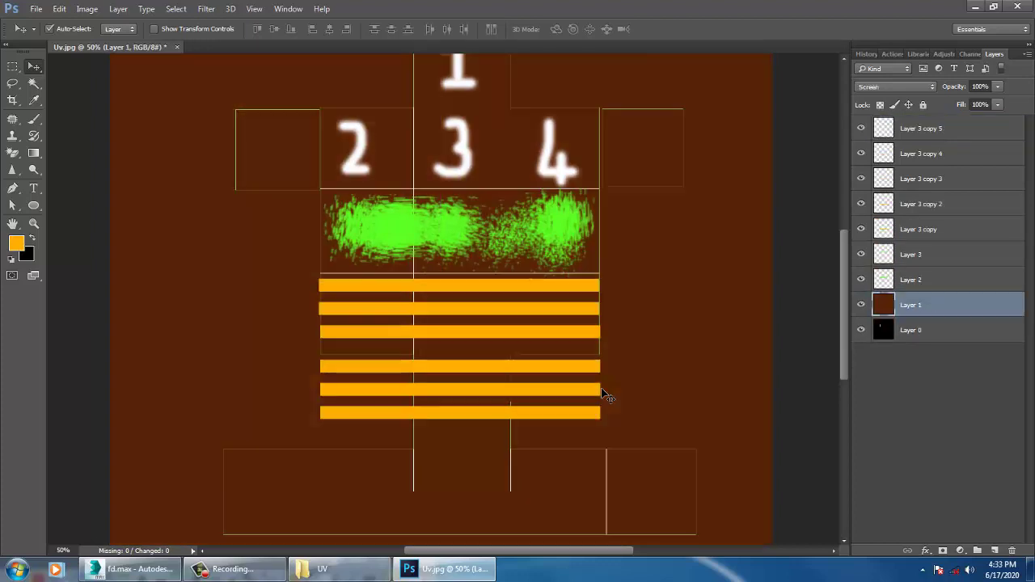
pyautogui.click(464, 417)
pyautogui.keyDown('alt'); pyautogui.moveTo(465, 421); pyautogui.dragTo(473, 446); pyautogui.keyUp('alt')
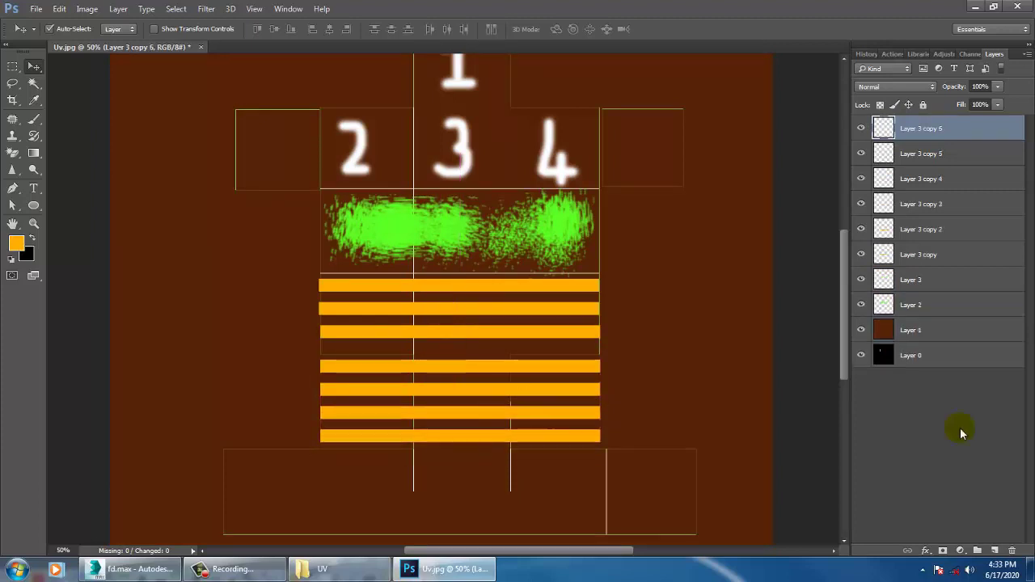
# Step: Scale the four lowest stripe layers together to about 35.8% width so they fit the single square beneath the row
pyautogui.keyDown('shift'); pyautogui.click(937, 156); pyautogui.keyUp('shift')
pyautogui.keyDown('shift'); pyautogui.click(938, 179); pyautogui.keyUp('shift')
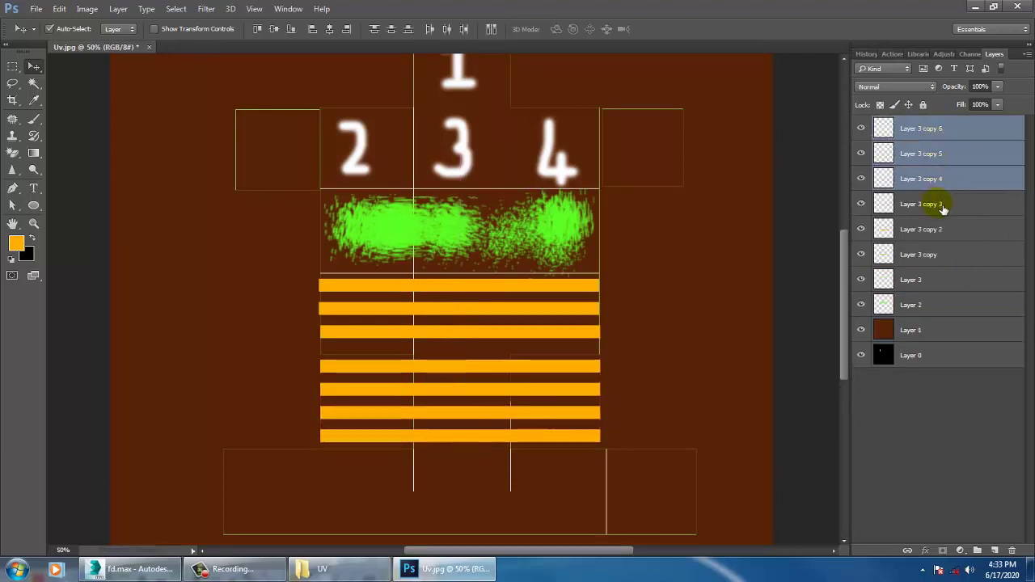
pyautogui.keyDown('shift'); pyautogui.click(941, 205); pyautogui.keyUp('shift')
pyautogui.press('ctrl')
pyautogui.hotkey('ctrl', 't')
pyautogui.keyDown('alt'); pyautogui.moveTo(600, 406); pyautogui.dragTo(519, 410); pyautogui.keyUp('alt')
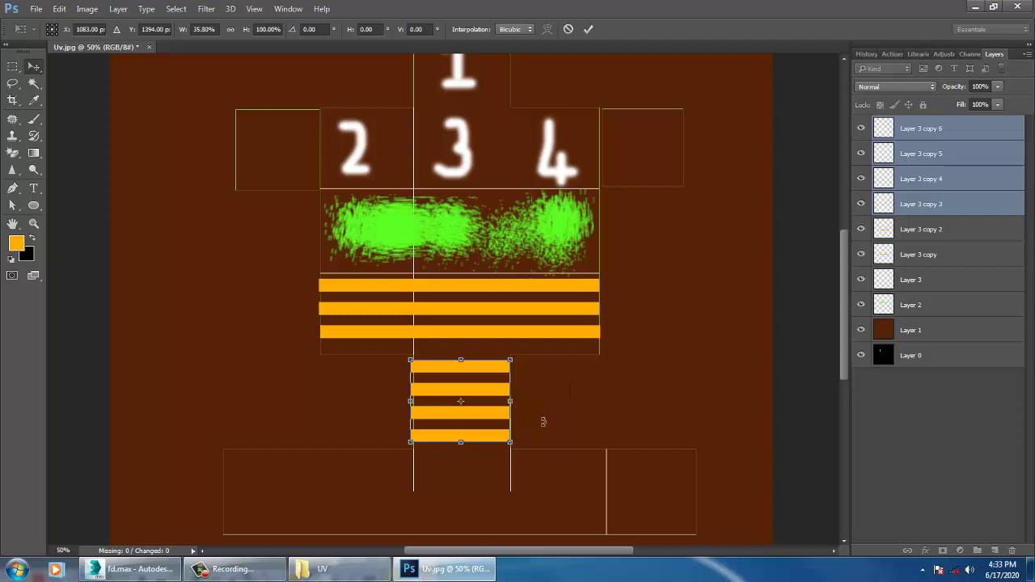
pyautogui.press('Return')
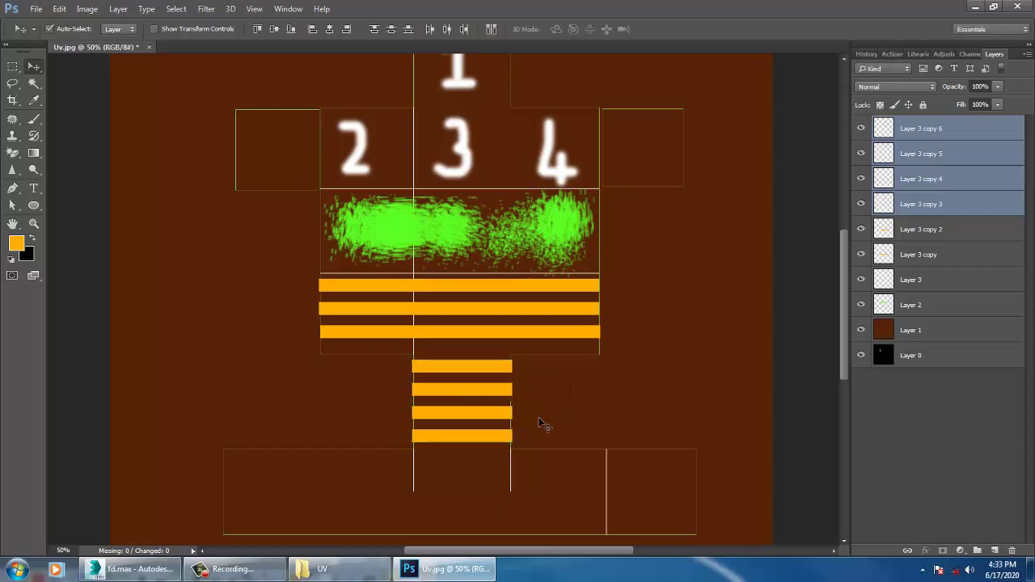
# Step: Switch to 3ds Max and select the five polygons of the lowest UV row to identify their faces on the box
pyautogui.click(973, 8)
pyautogui.click(505, 344)
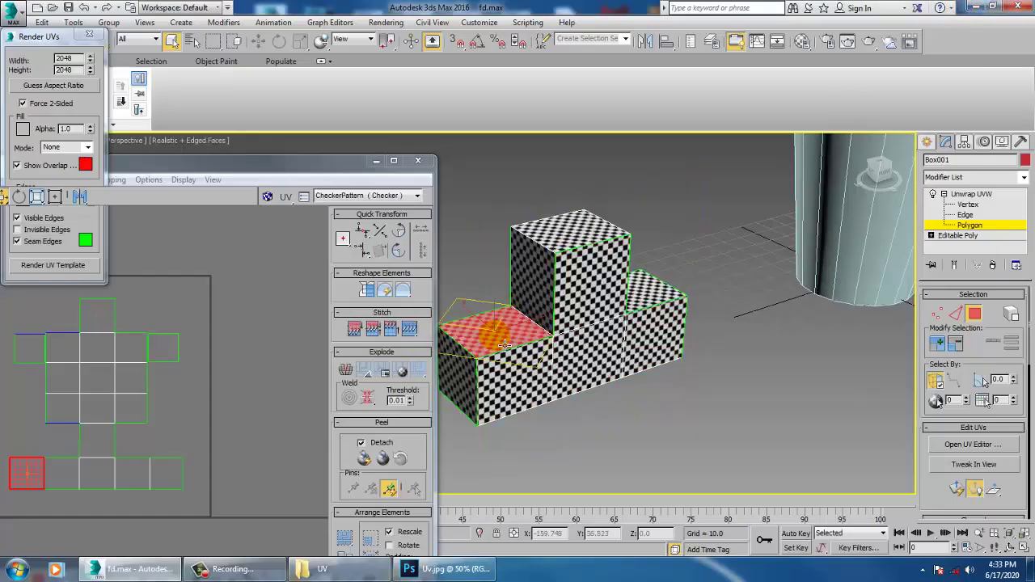
pyautogui.keyDown('ctrl'); pyautogui.click(55, 481); pyautogui.keyUp('ctrl')
pyautogui.keyDown('ctrl'); pyautogui.click(99, 483); pyautogui.keyUp('ctrl')
pyautogui.keyDown('ctrl'); pyautogui.click(136, 485); pyautogui.keyUp('ctrl')
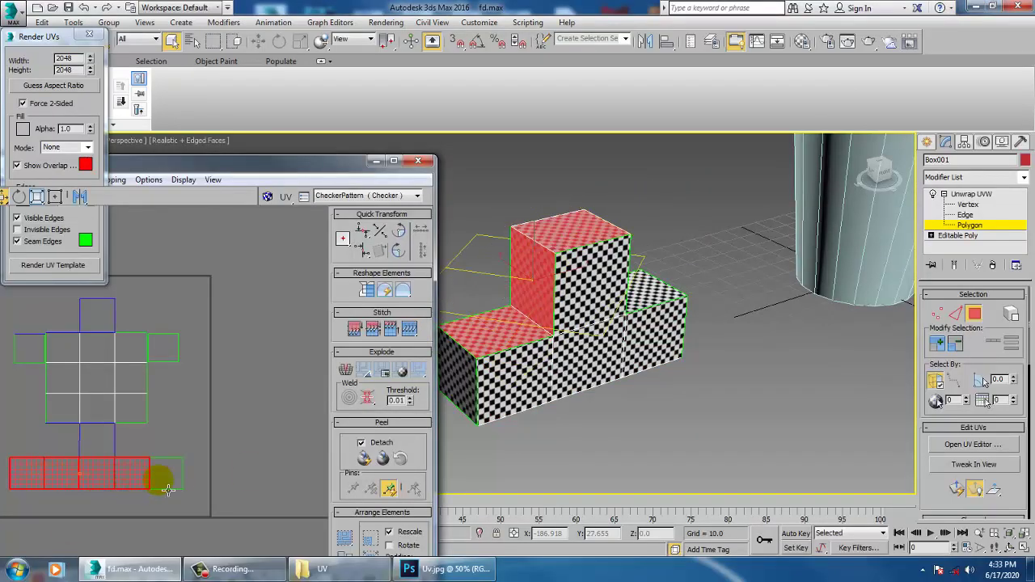
pyautogui.keyDown('ctrl'); pyautogui.click(178, 483); pyautogui.keyUp('ctrl')
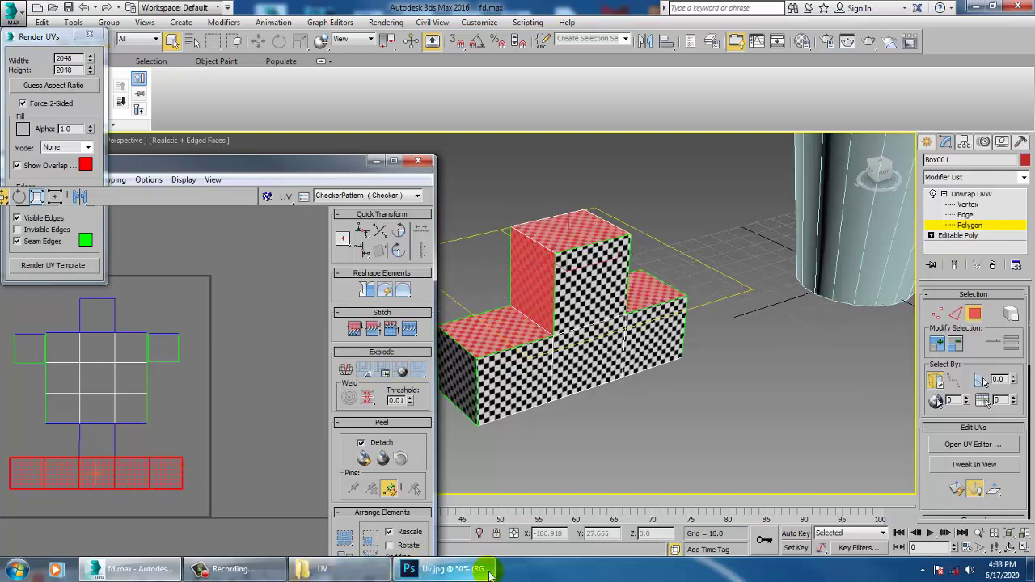
# Step: Switch back to Photoshop and add a new layer above the orange stripe copies
pyautogui.click(422, 572)
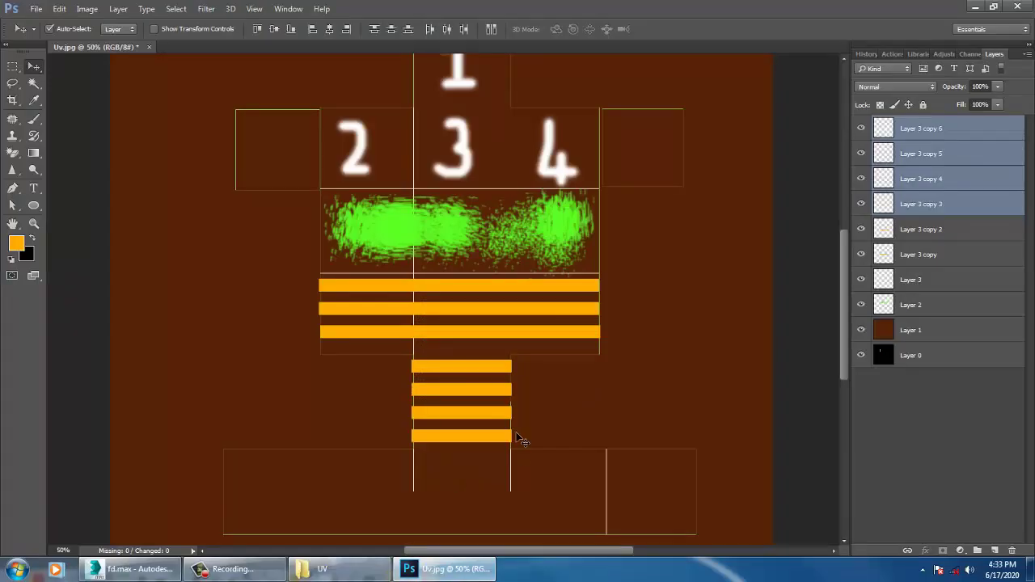
pyautogui.click(930, 130)
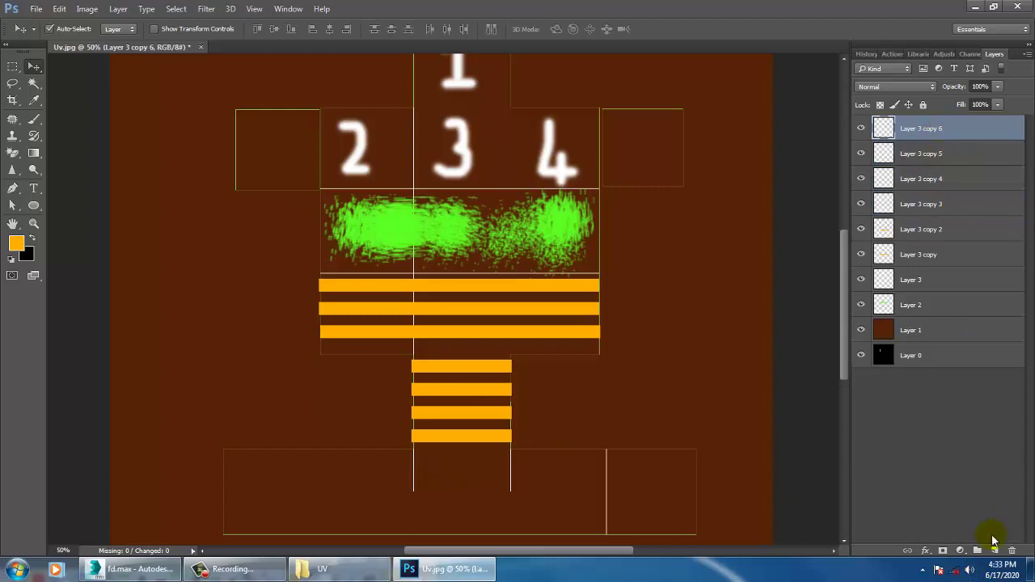
pyautogui.click(996, 551)
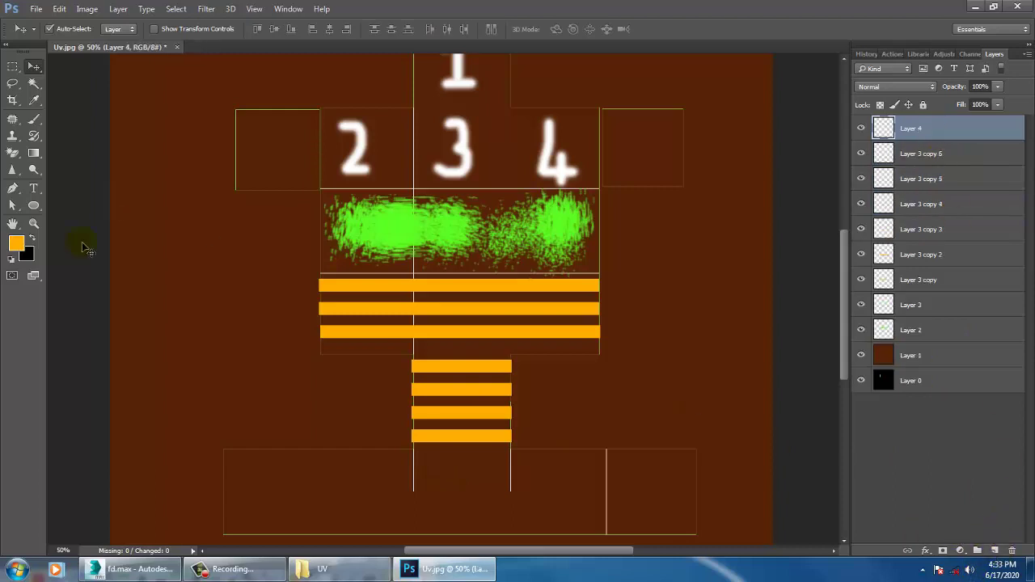
pyautogui.rightClick(12, 67)
pyautogui.click(61, 68)
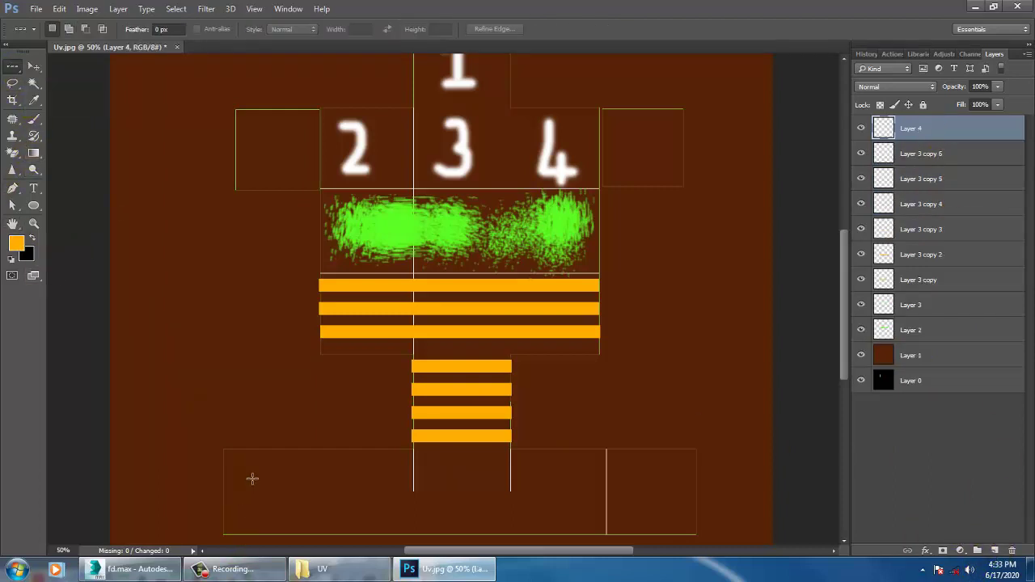
pyautogui.moveTo(239, 466); pyautogui.dragTo(250, 479)
pyautogui.hotkey('ctrl', 'd')
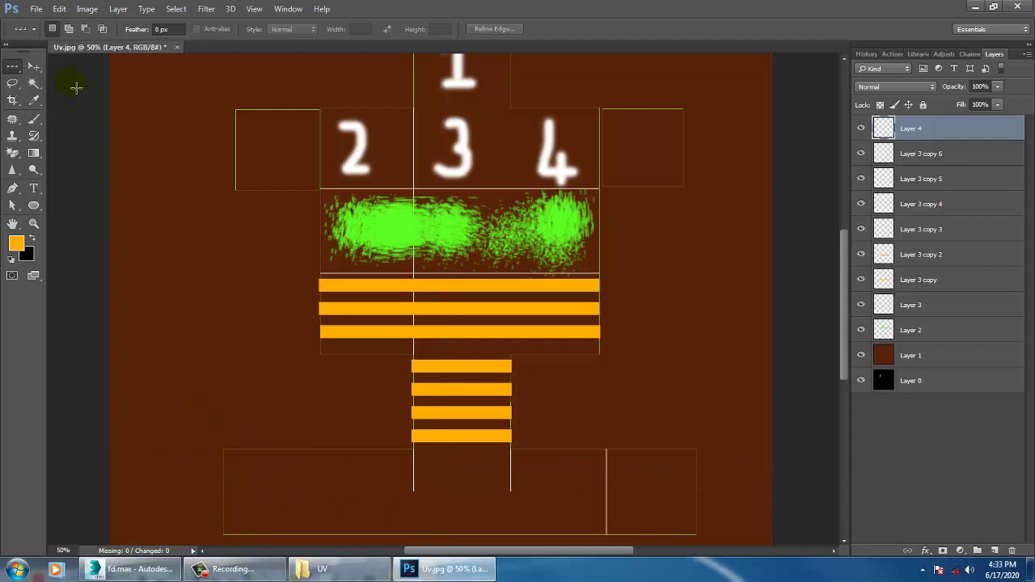
# Step: Draw a small circular selection in the first square of the lowest UV row, fill it with white, and deselect it
pyautogui.rightClick(12, 66)
pyautogui.click(60, 81)
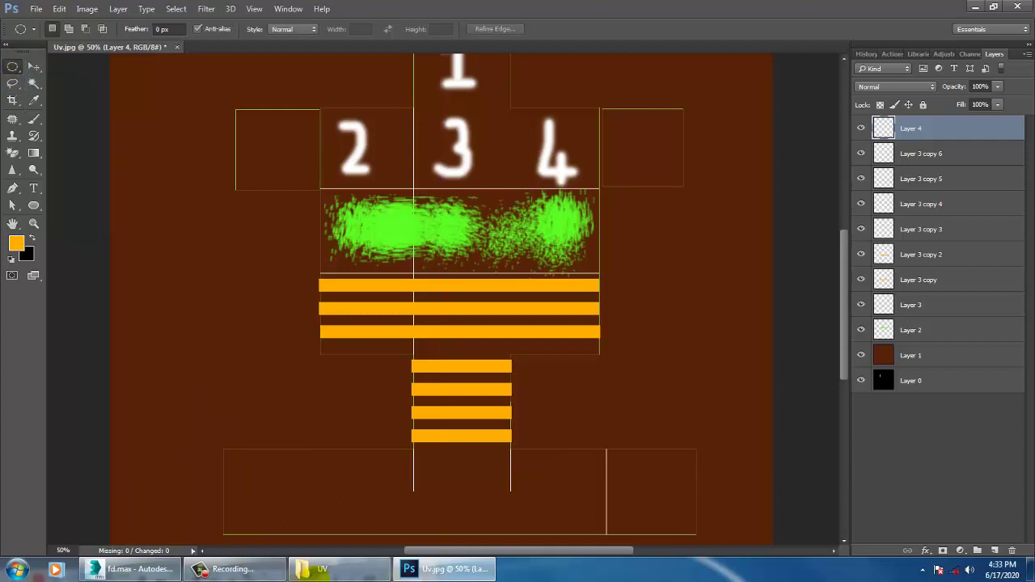
pyautogui.moveTo(249, 470); pyautogui.dragTo(261, 483)
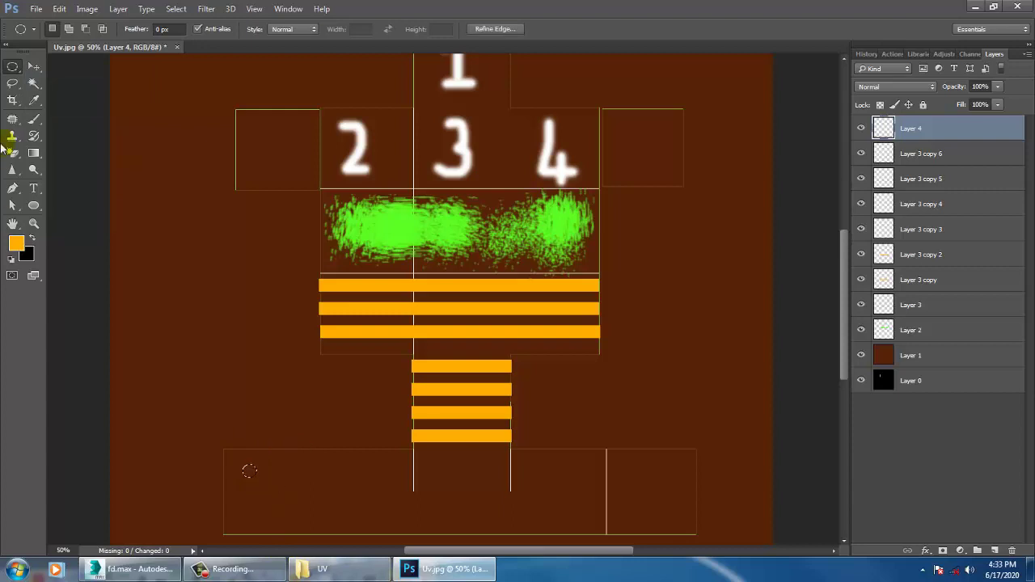
pyautogui.click(34, 66)
pyautogui.click(16, 243)
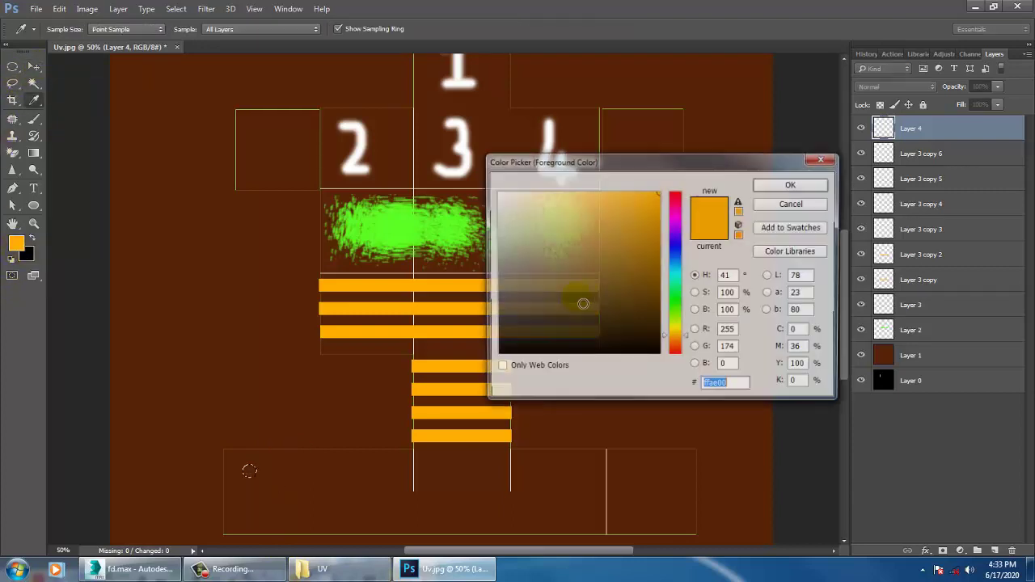
pyautogui.click(675, 261)
pyautogui.moveTo(673, 275); pyautogui.dragTo(675, 370)
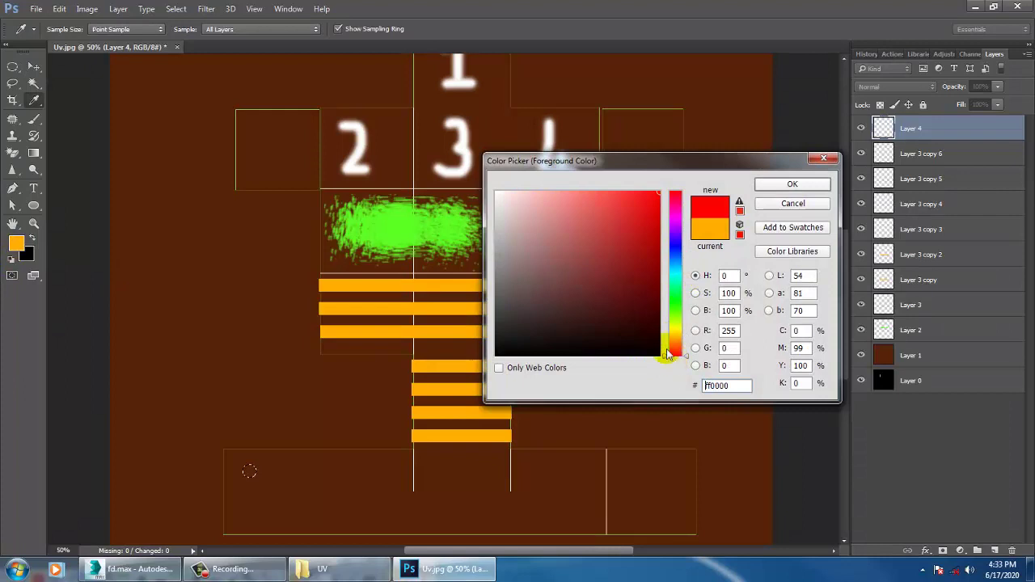
pyautogui.click(470, 164)
pyautogui.click(793, 183)
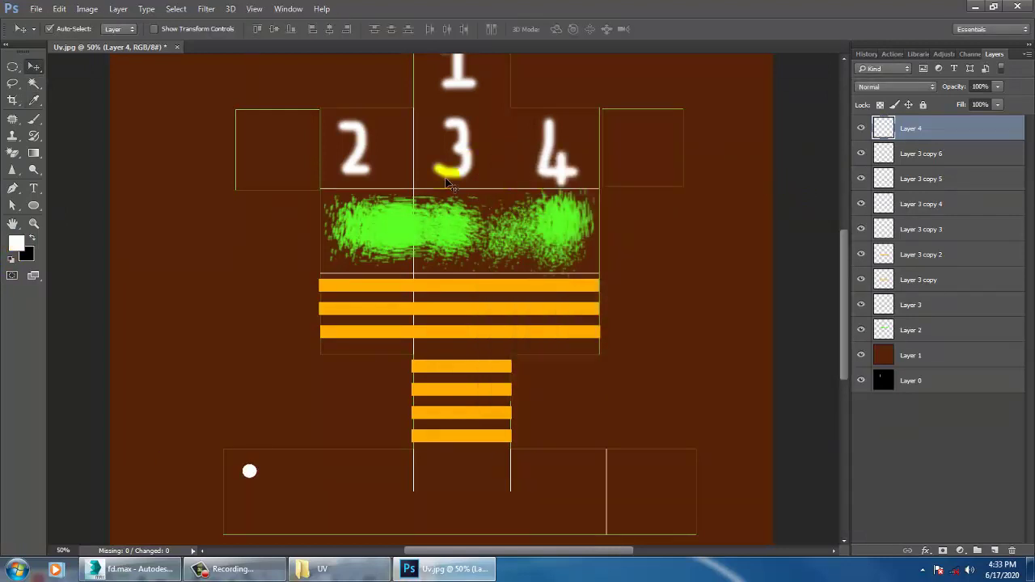
# Step: Duplicate the white dot into a row of 16 across the lowest UV row, and copy that row downward twice
pyautogui.moveTo(242, 466); pyautogui.dragTo(274, 467)
pyautogui.keyDown('alt'); pyautogui.moveTo(273, 467); pyautogui.dragTo(299, 467); pyautogui.keyUp('alt')
pyautogui.keyDown('alt'); pyautogui.moveTo(296, 467); pyautogui.dragTo(330, 468); pyautogui.keyUp('alt')
pyautogui.keyDown('alt'); pyautogui.moveTo(331, 468); pyautogui.dragTo(361, 469); pyautogui.keyUp('alt')
pyautogui.keyDown('alt'); pyautogui.moveTo(362, 468); pyautogui.dragTo(375, 468); pyautogui.keyUp('alt')
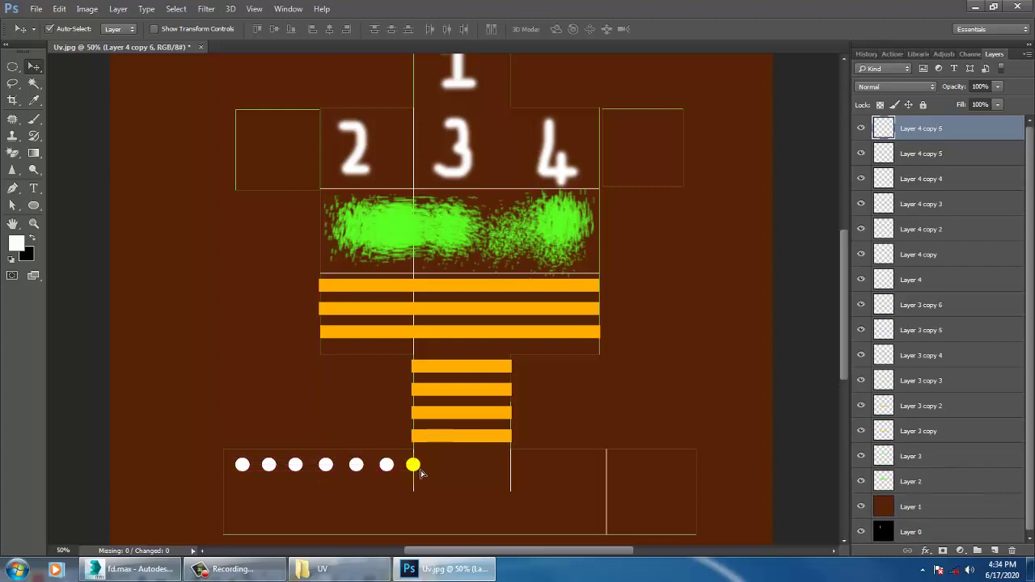
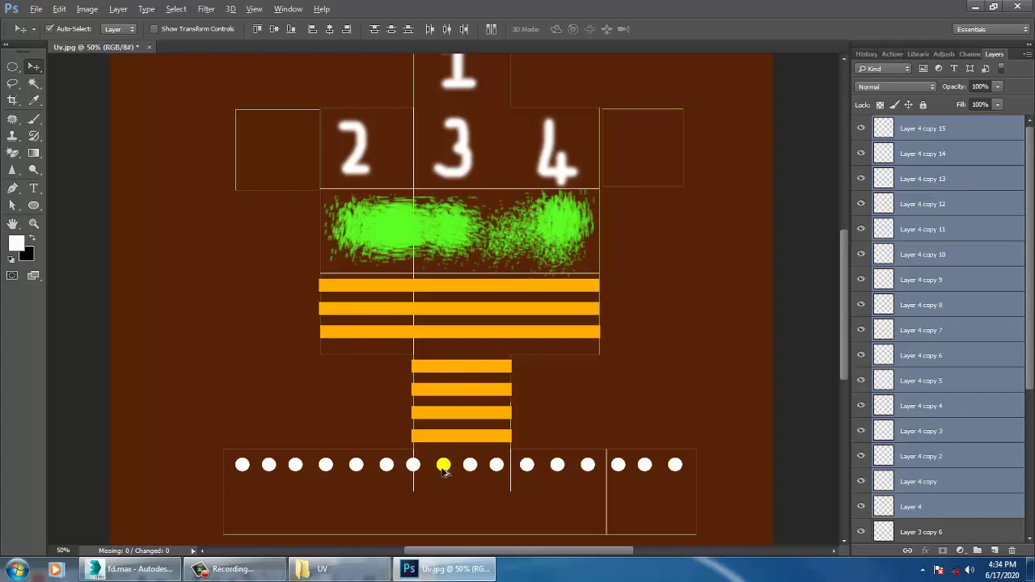
pyautogui.keyDown('alt'); pyautogui.moveTo(443, 472); pyautogui.dragTo(445, 513); pyautogui.keyUp('alt')
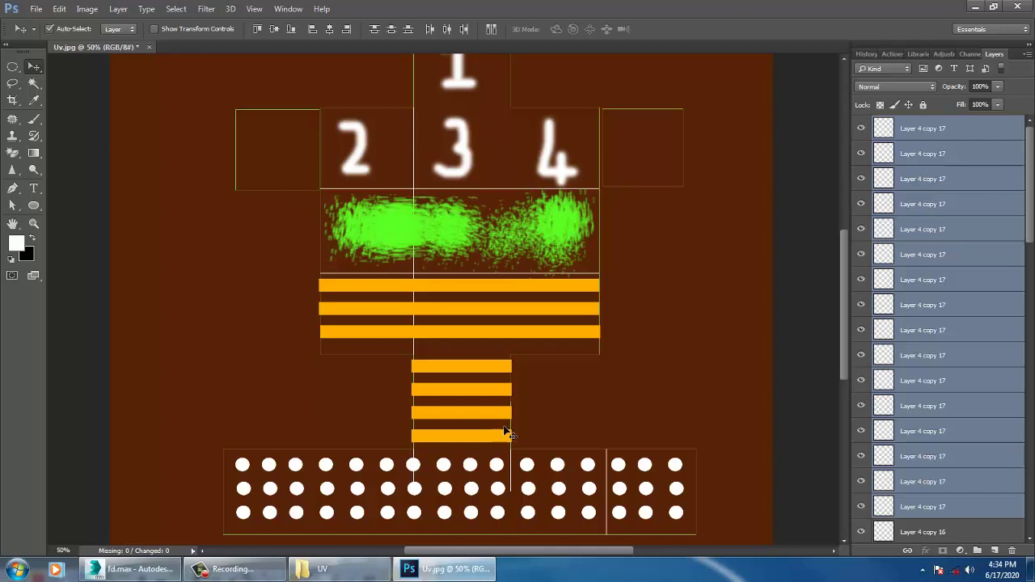
# Step: Group all layers, from the topmost dot copy down to Layer 0
pyautogui.moveTo(615, 247); pyautogui.dragTo(598, 413)
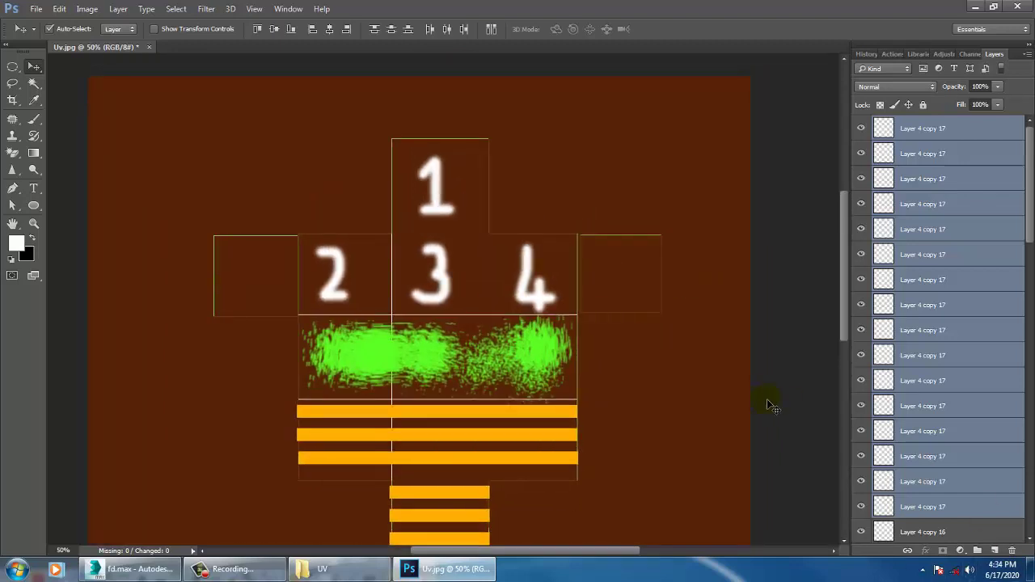
pyautogui.scroll(-6, 926, 490)
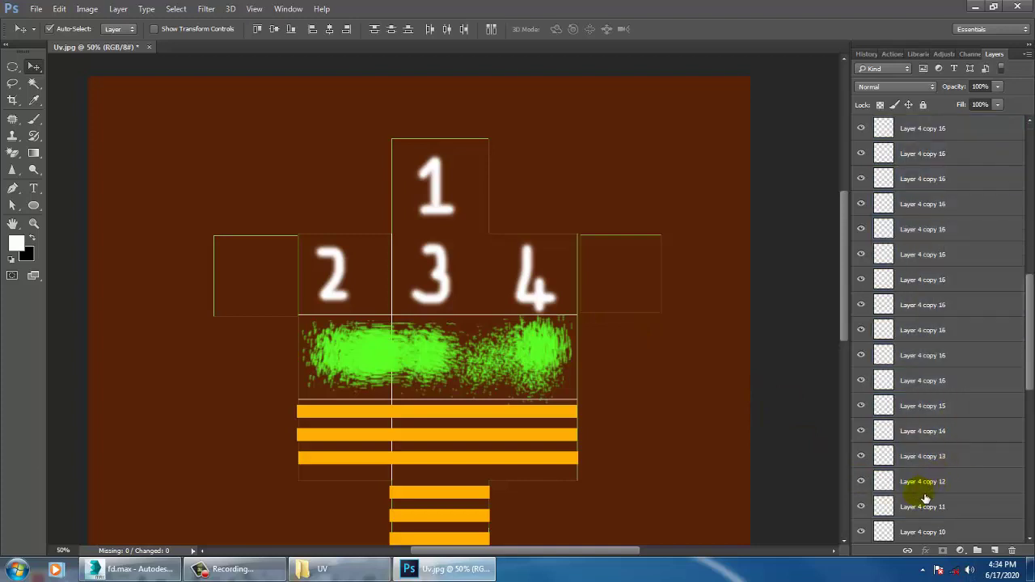
pyautogui.scroll(-4, 907, 543)
pyautogui.scroll(4, 942, 416)
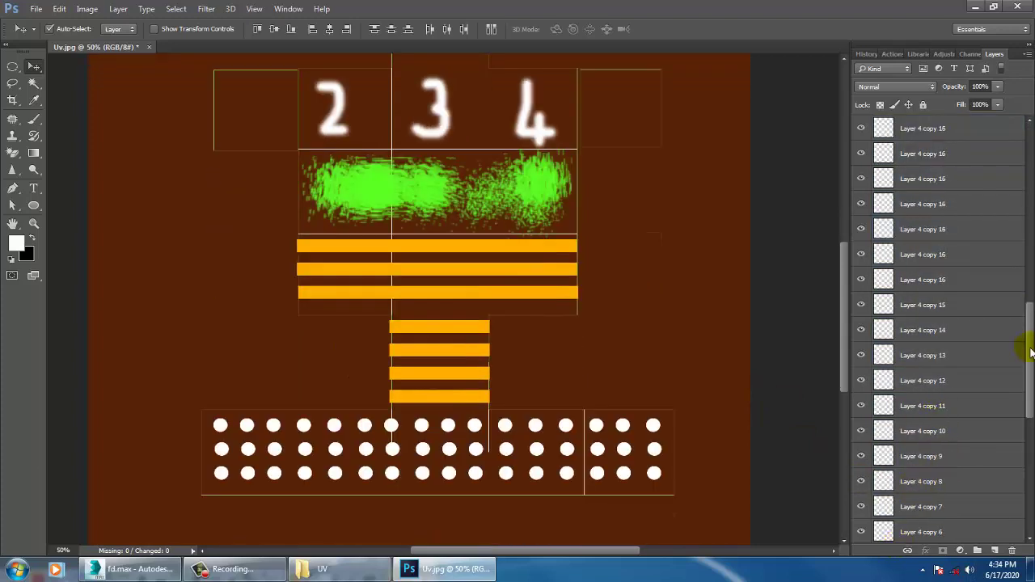
pyautogui.moveTo(1031, 338); pyautogui.dragTo(1019, 203)
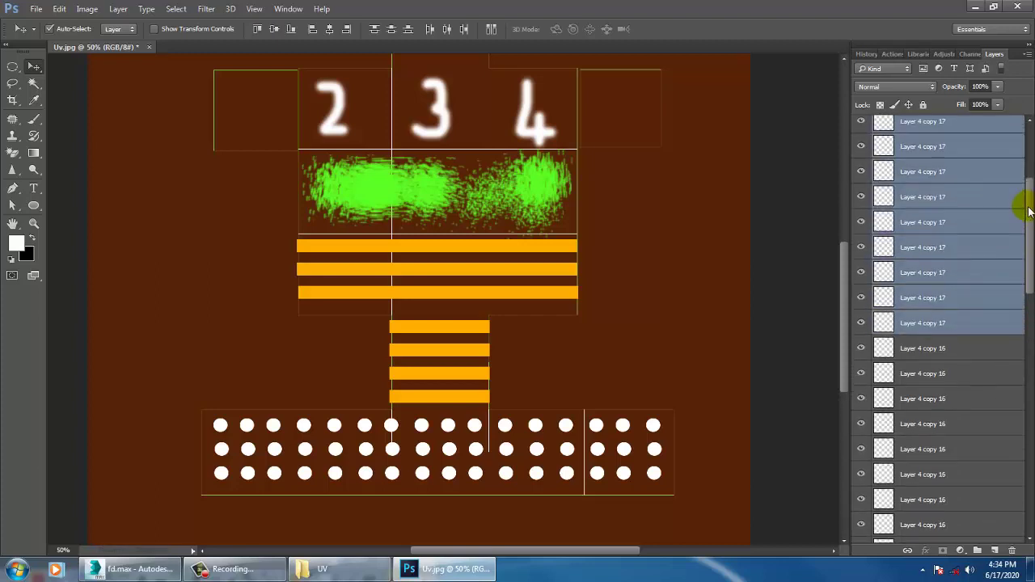
pyautogui.click(933, 130)
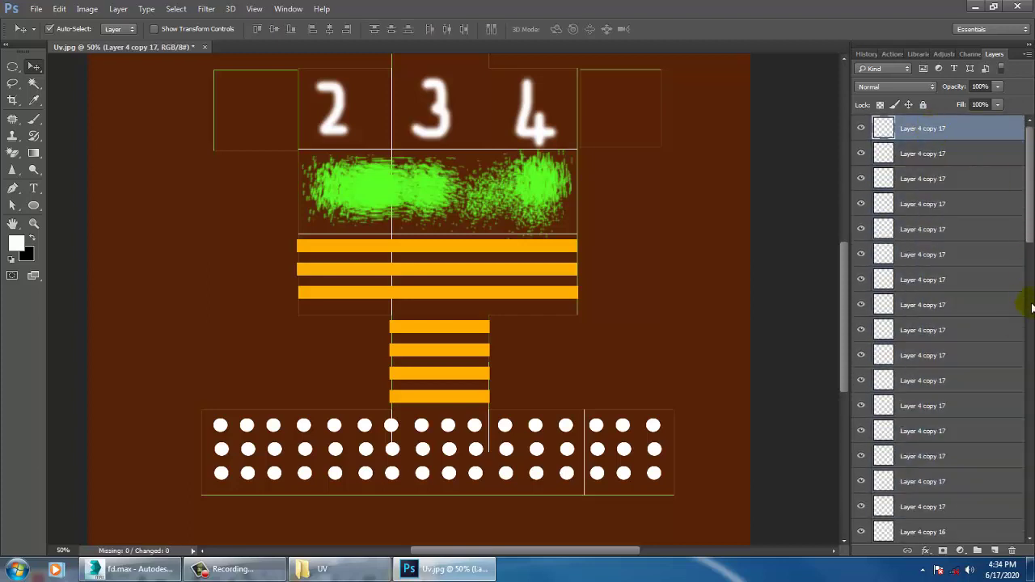
pyautogui.scroll(-10, 934, 416)
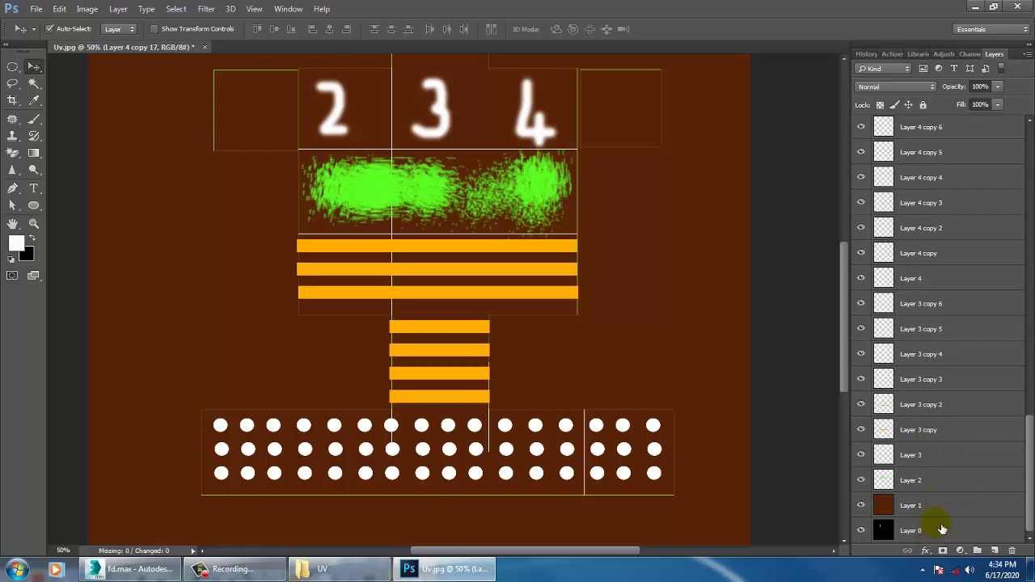
pyautogui.keyDown('shift'); pyautogui.click(943, 530); pyautogui.keyUp('shift')
pyautogui.hotkey('ctrl', 'g')
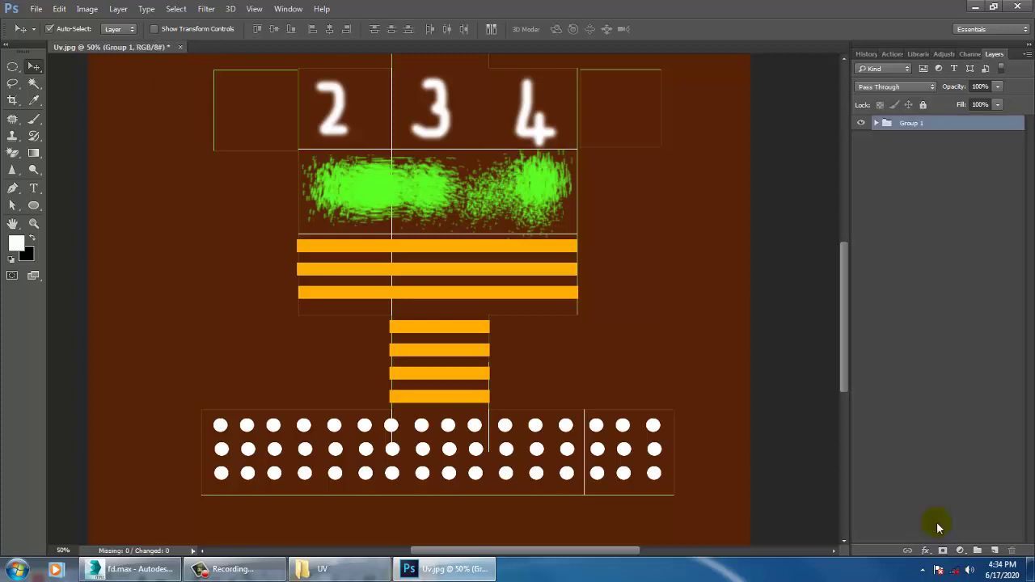
# Step: Expand the layer group and hide the UV wireframe on Layer 0
pyautogui.click(877, 124)
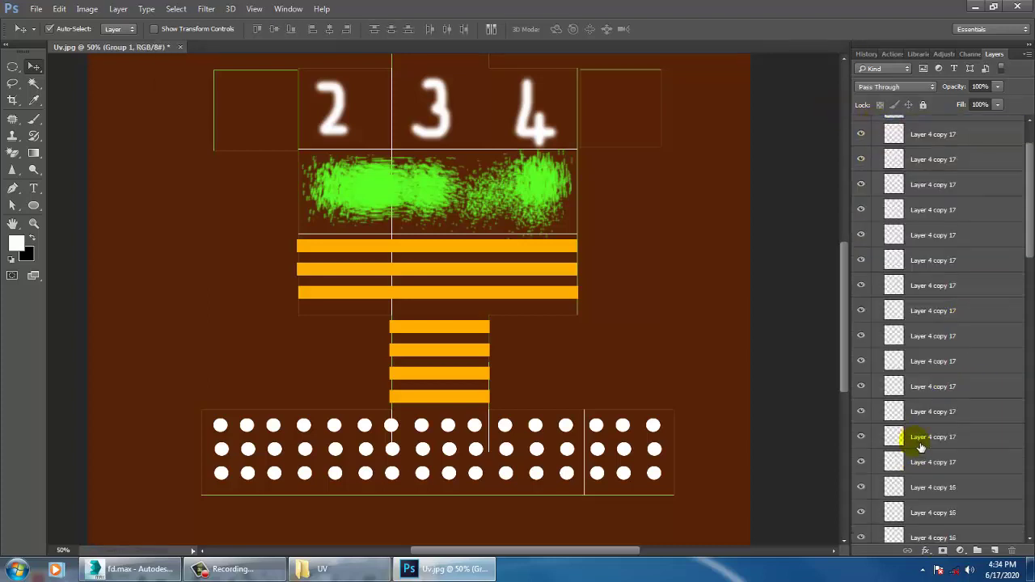
pyautogui.scroll(-3, 913, 439)
pyautogui.scroll(-10, 897, 486)
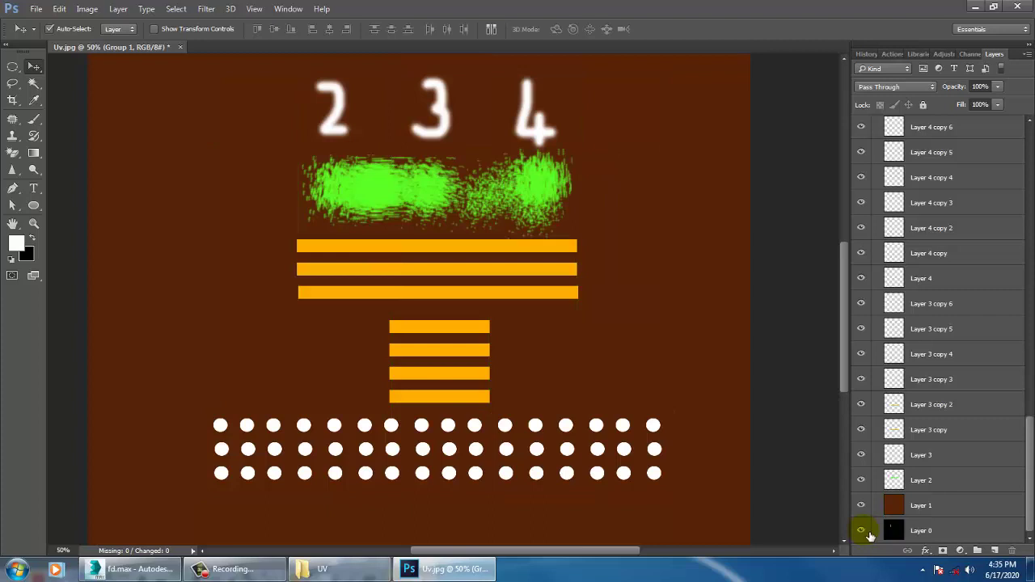
pyautogui.click(868, 532)
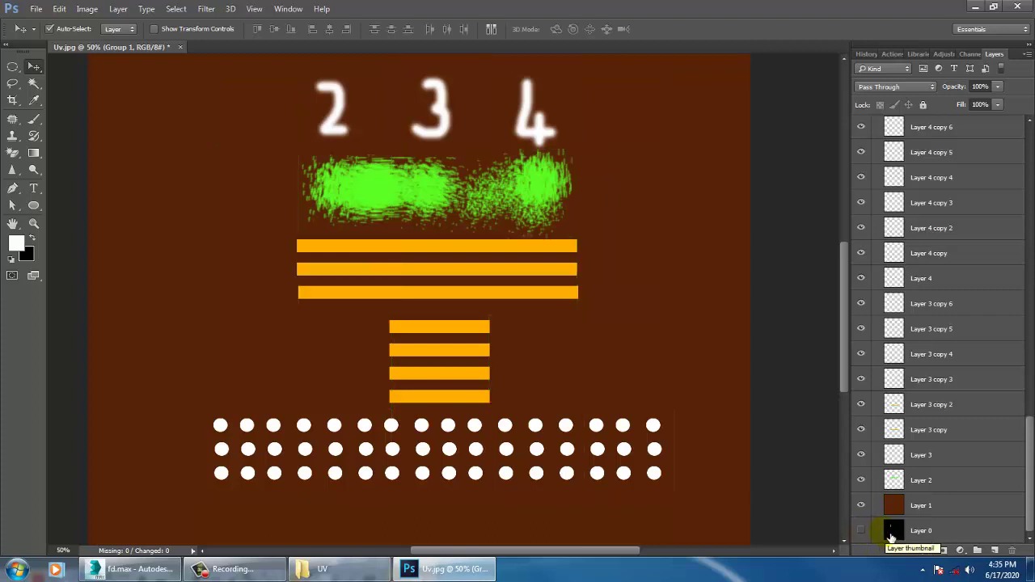
# Step: Save the document as a layered Photoshop file named paint in the UV folder on the Desktop
pyautogui.click(35, 12)
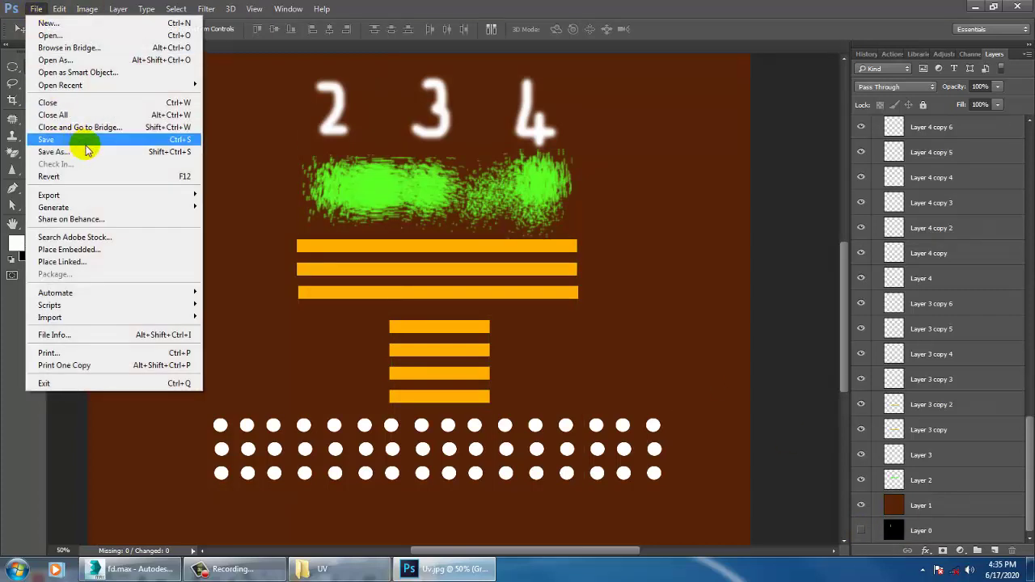
pyautogui.click(84, 152)
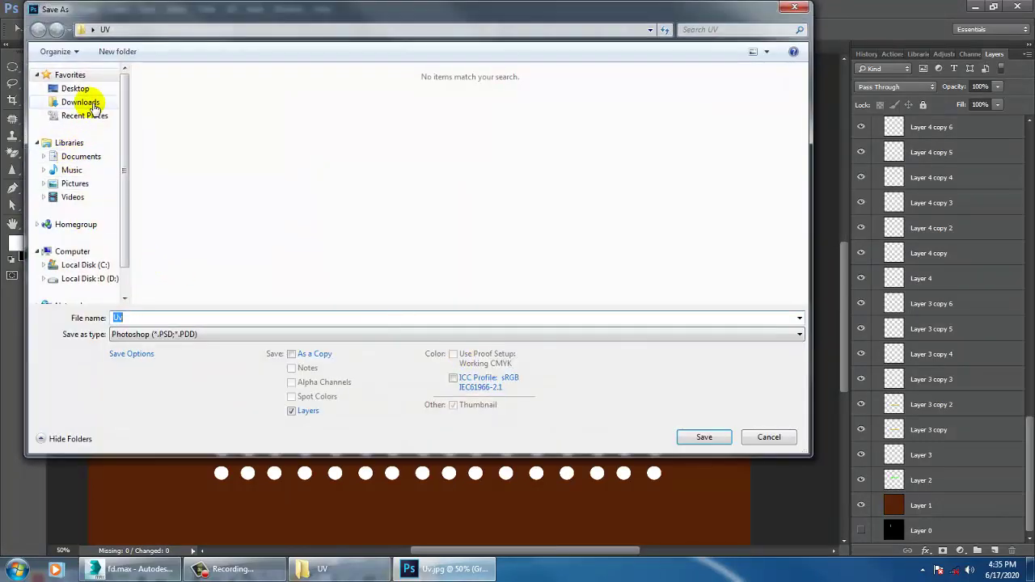
pyautogui.click(75, 88)
pyautogui.click(687, 259)
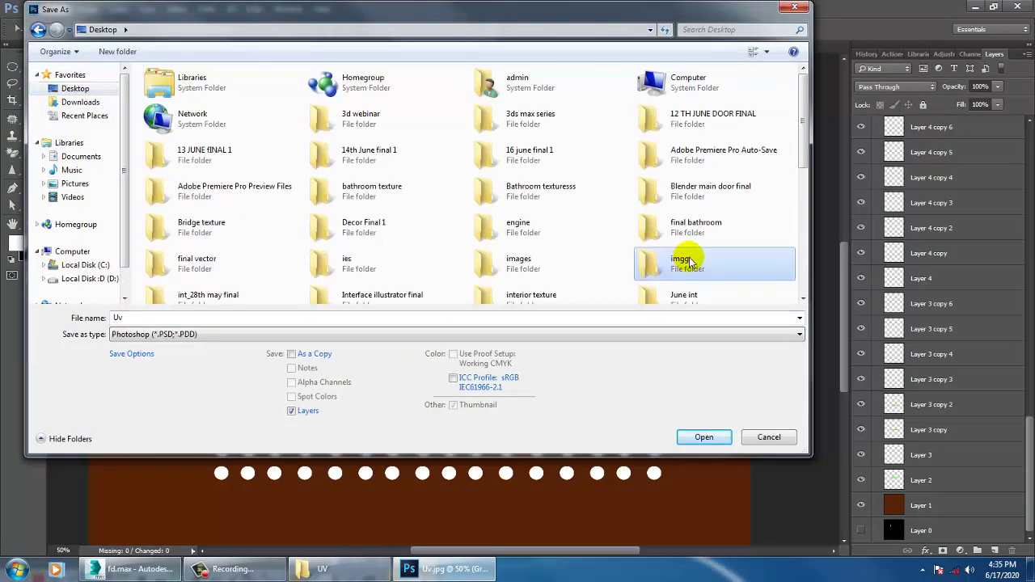
pyautogui.scroll(-5, 684, 267)
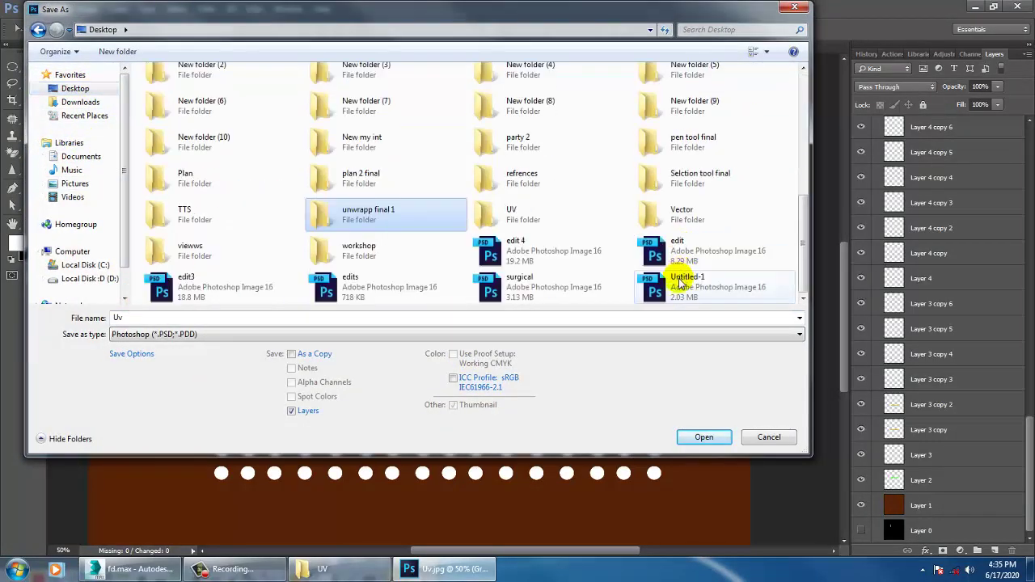
pyautogui.doubleClick(521, 215)
pyautogui.click(166, 318)
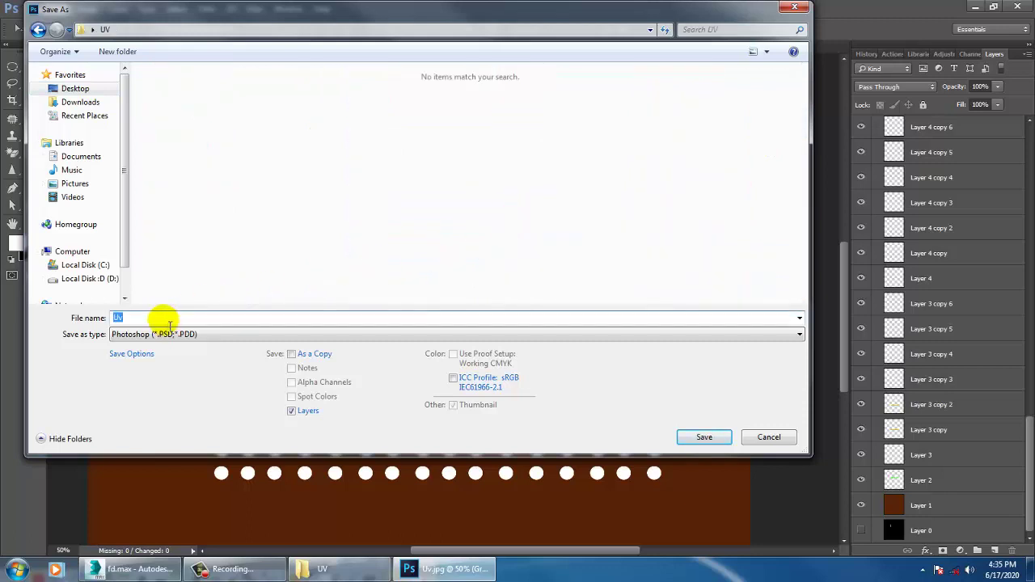
pyautogui.click(170, 322)
pyautogui.press('BackSpace')
pyautogui.press('BackSpace')
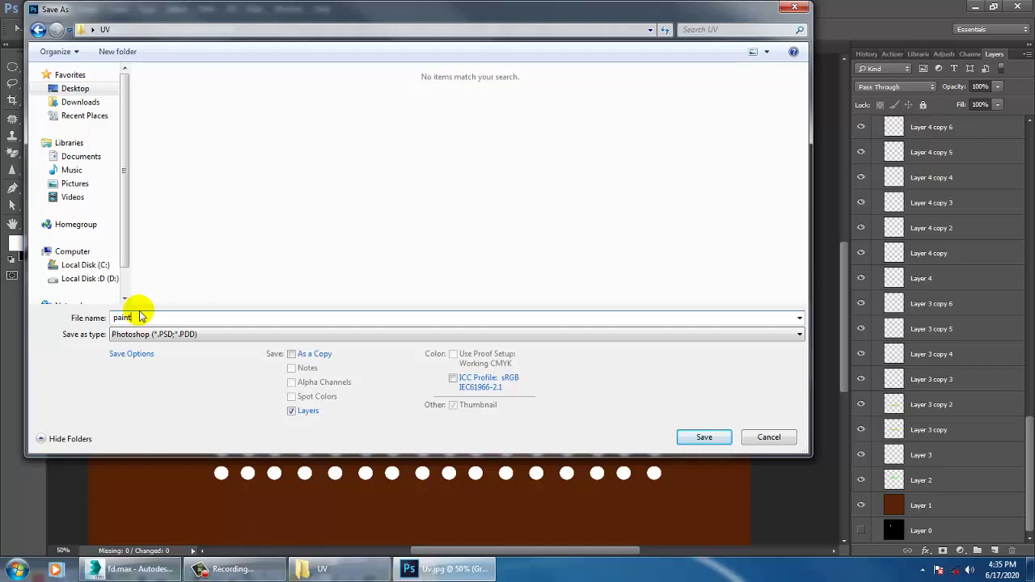
pyautogui.click(192, 338)
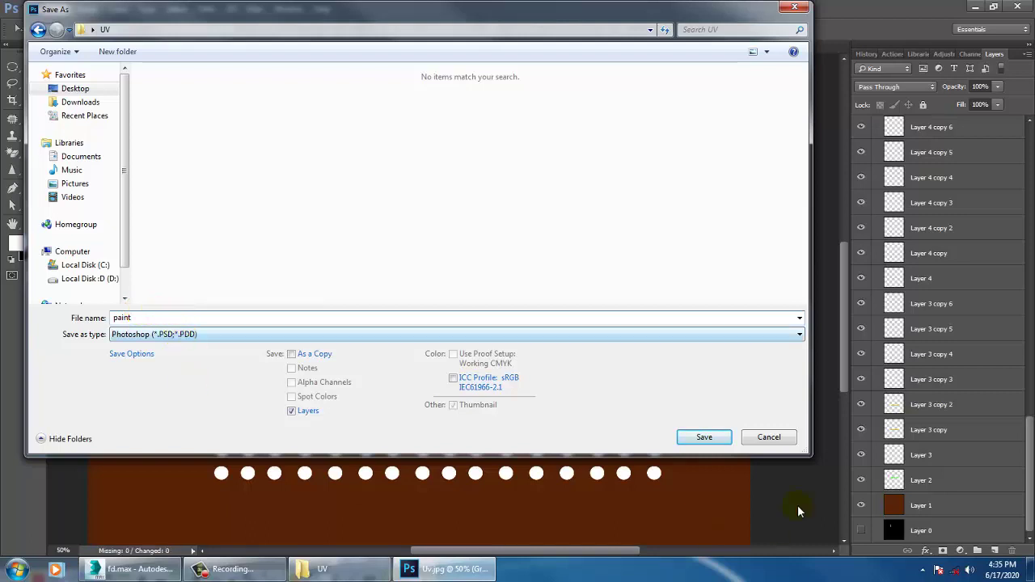
pyautogui.click(719, 437)
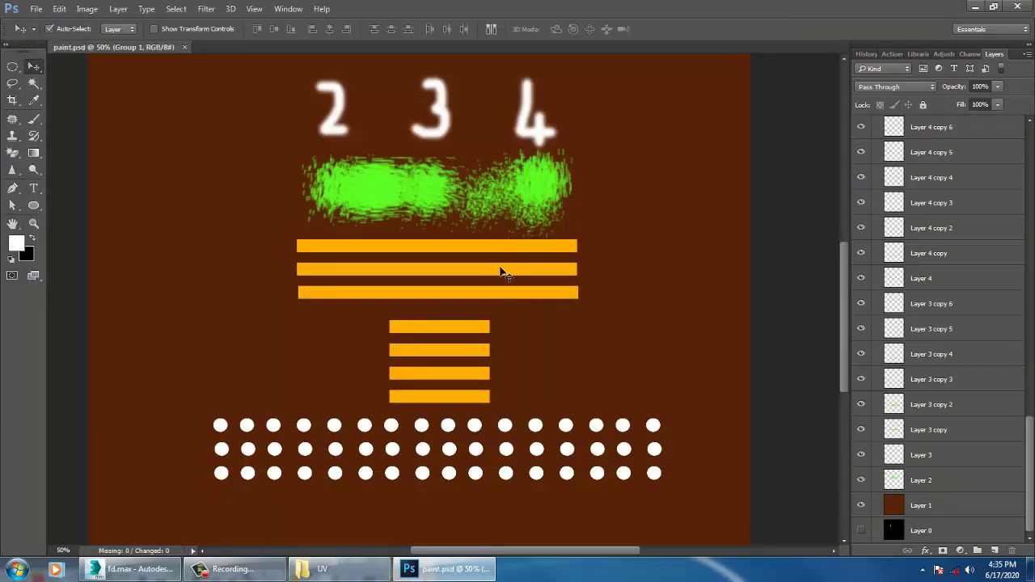
# Step: Switch to 3ds Max, minimize the UV editor and leave the polygon sub-object level of the box's Unwrap UVW modifier
pyautogui.click(139, 569)
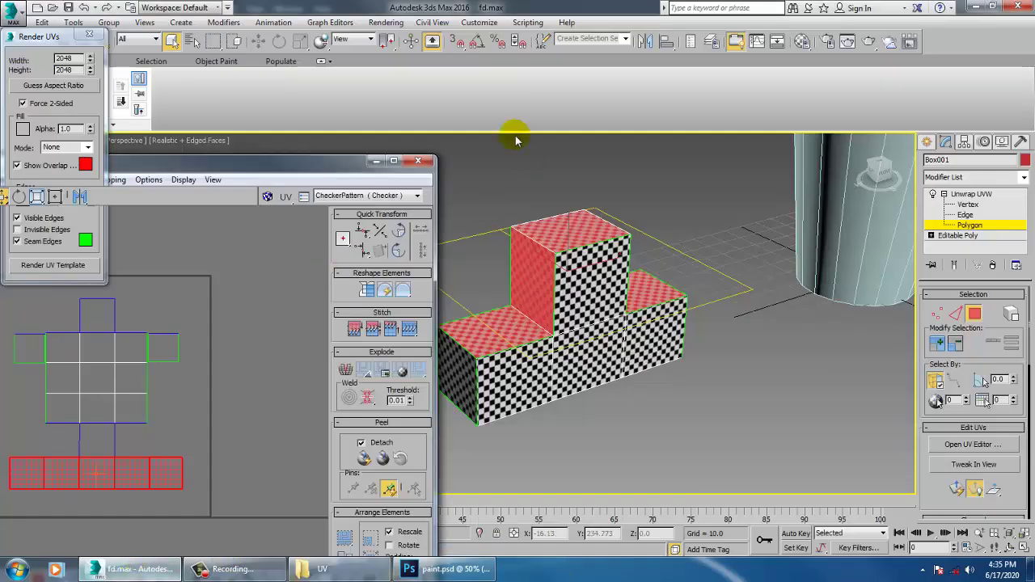
pyautogui.click(378, 160)
pyautogui.click(970, 194)
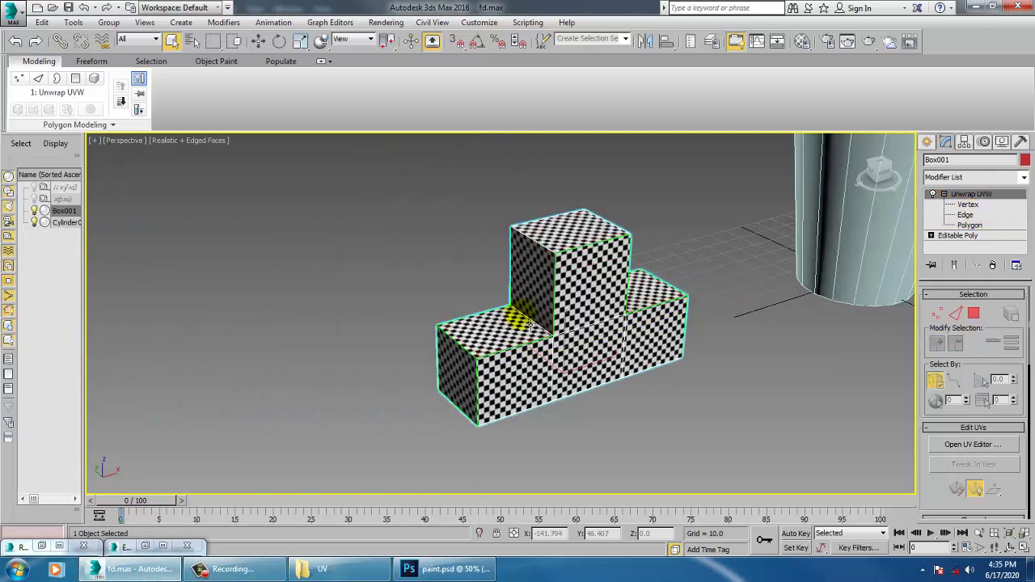
pyautogui.keyDown('alt'); pyautogui.moveTo(590, 303); pyautogui.dragTo(538, 241, button='middle'); pyautogui.keyUp('alt')
# Step: Load paint.psd from the Desktop UV folder as the diffuse bitmap of the second material, with collapsed layers
pyautogui.press('m')
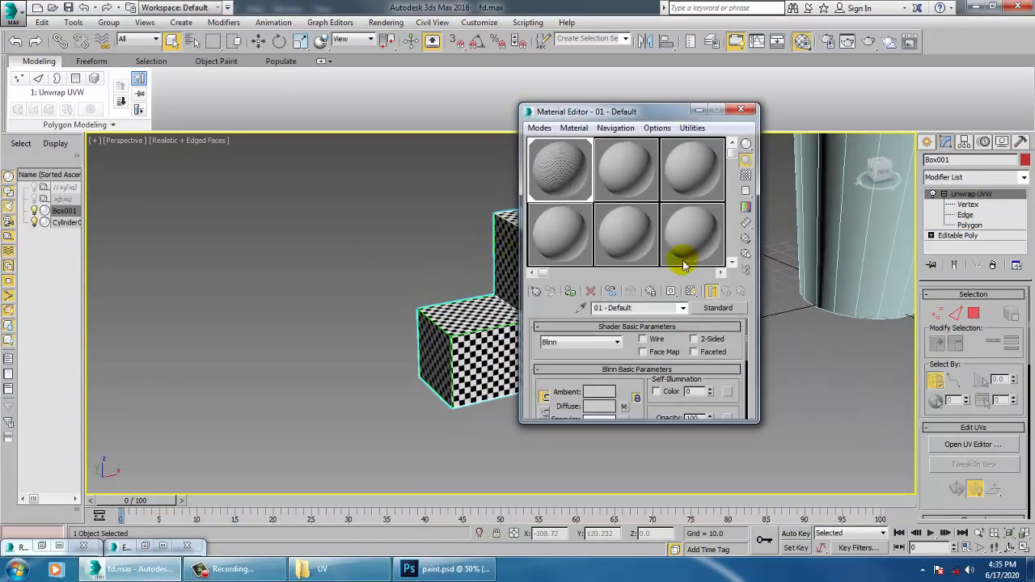
pyautogui.click(645, 185)
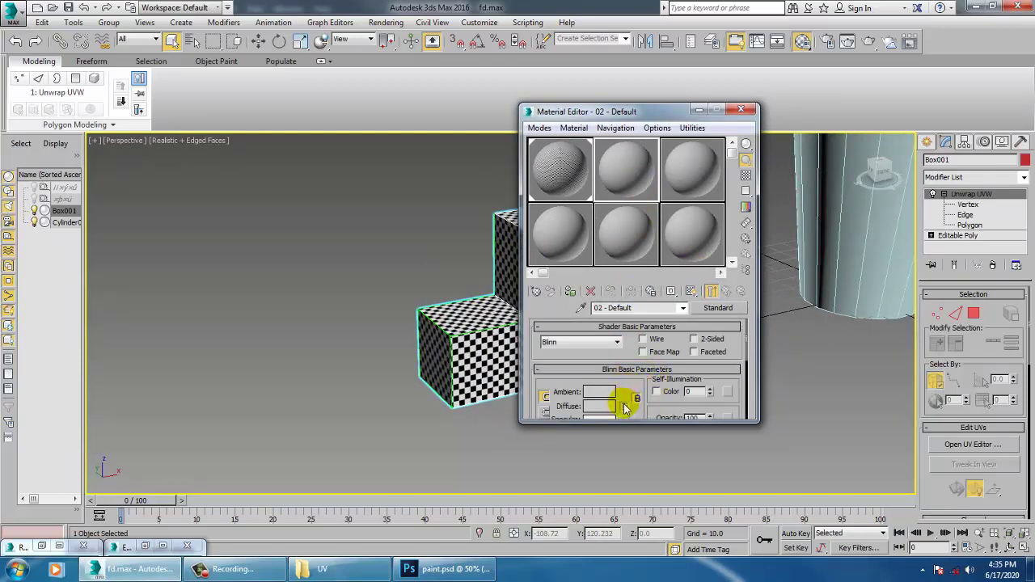
pyautogui.click(625, 406)
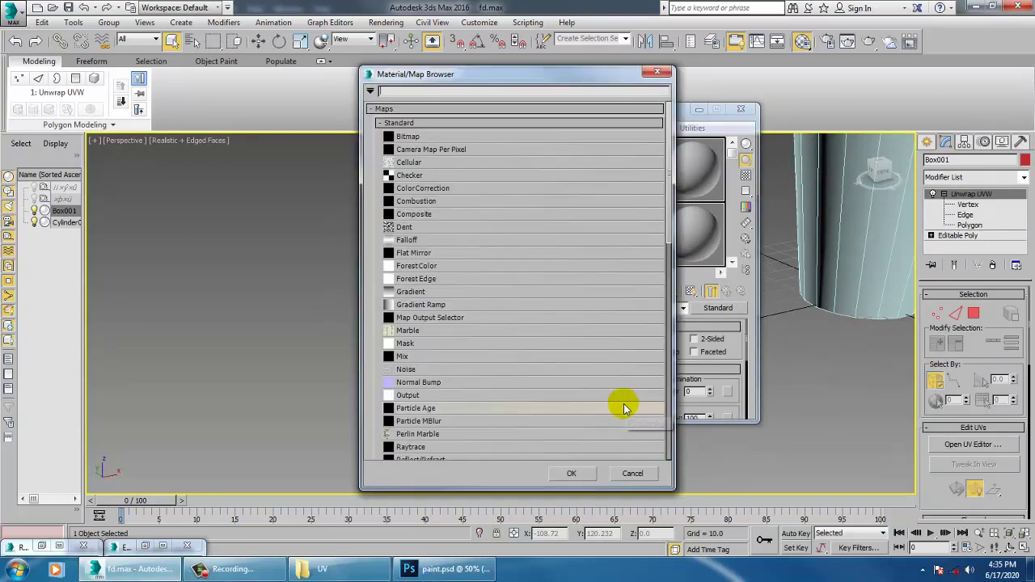
pyautogui.doubleClick(407, 140)
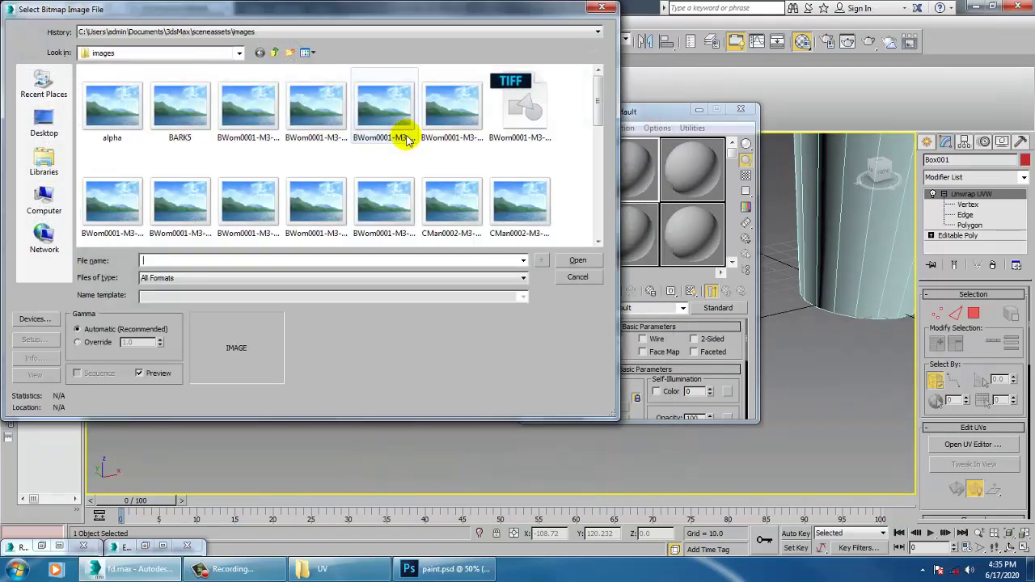
pyautogui.click(44, 123)
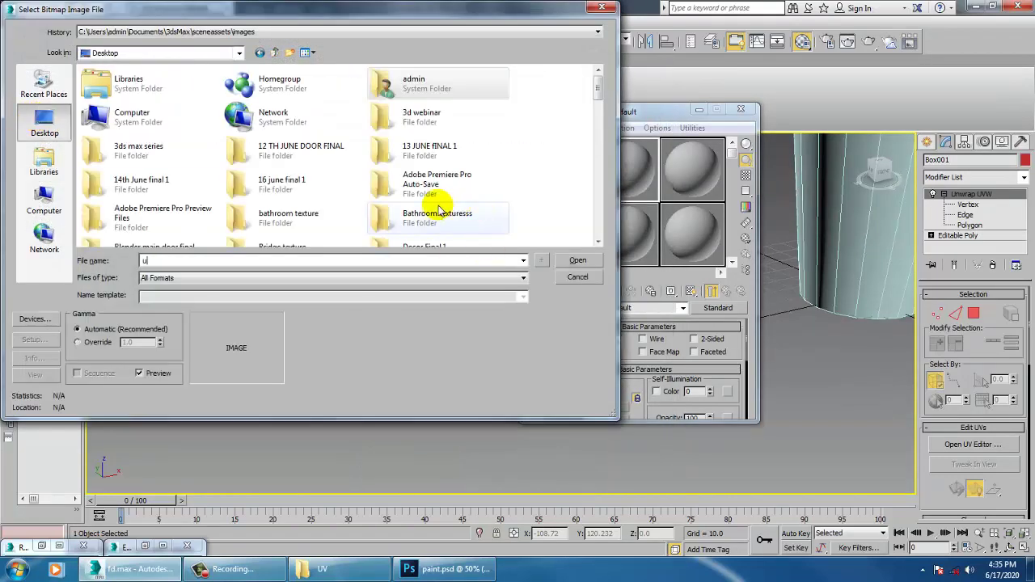
pyautogui.write('u')
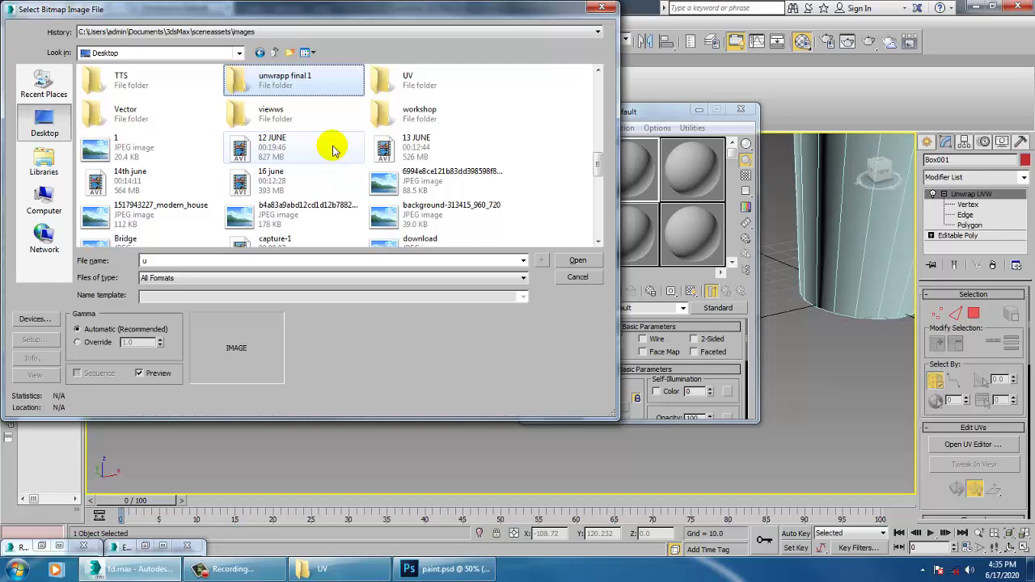
pyautogui.doubleClick(410, 79)
pyautogui.click(113, 103)
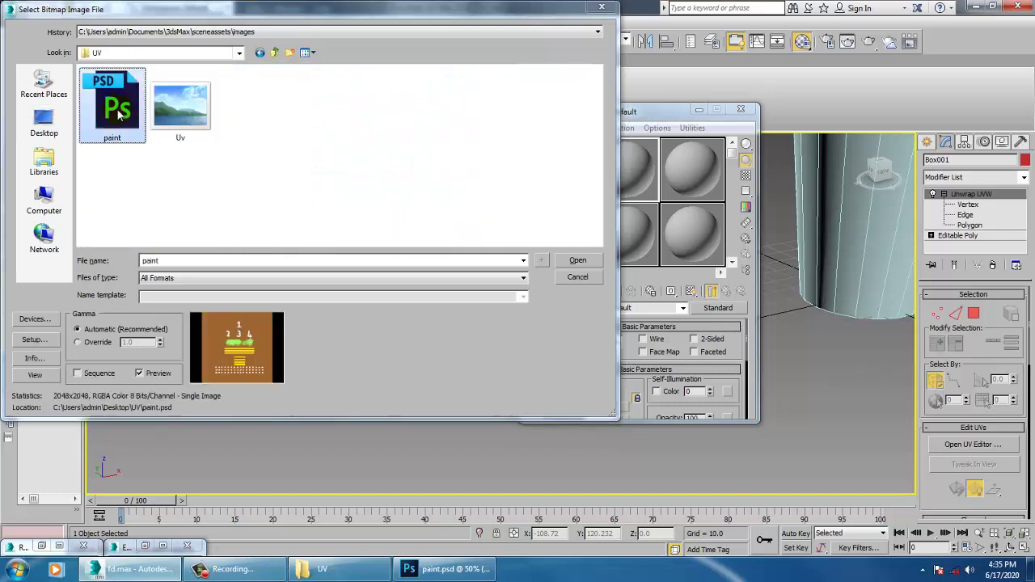
pyautogui.click(577, 261)
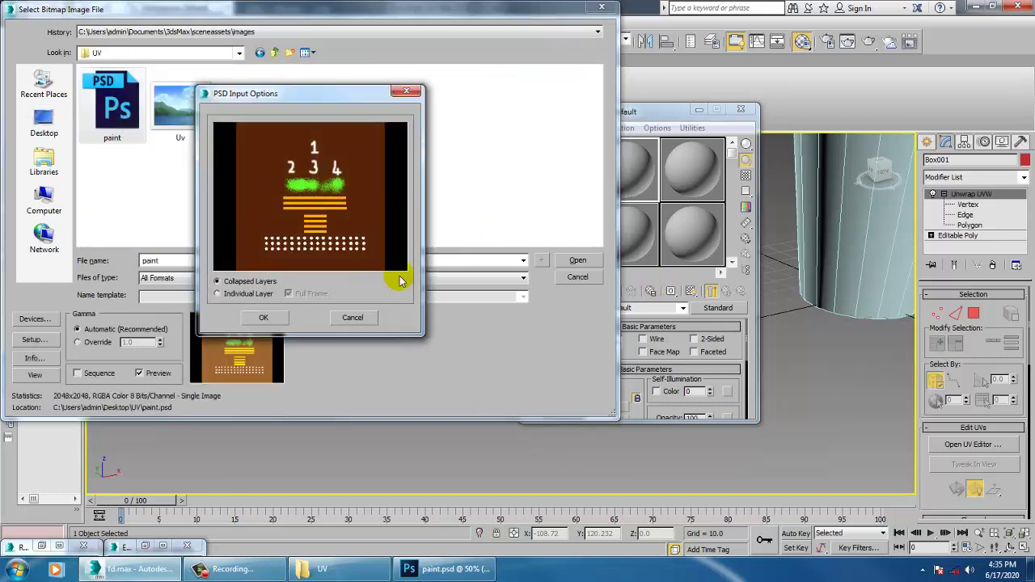
pyautogui.click(267, 317)
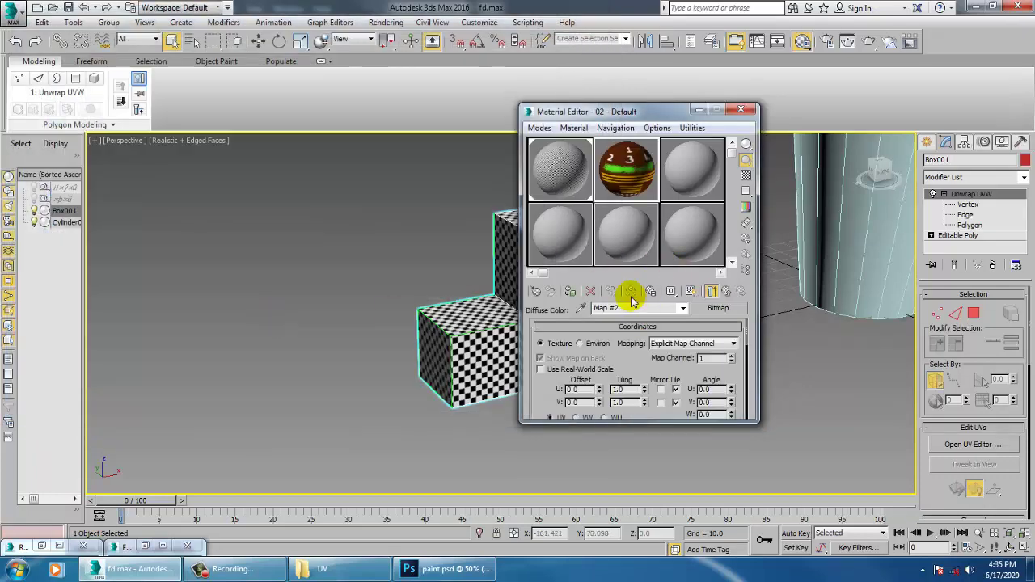
# Step: Assign the painted material to the box, show its map in the viewport, and close the Material Editor
pyautogui.click(571, 291)
pyautogui.click(693, 291)
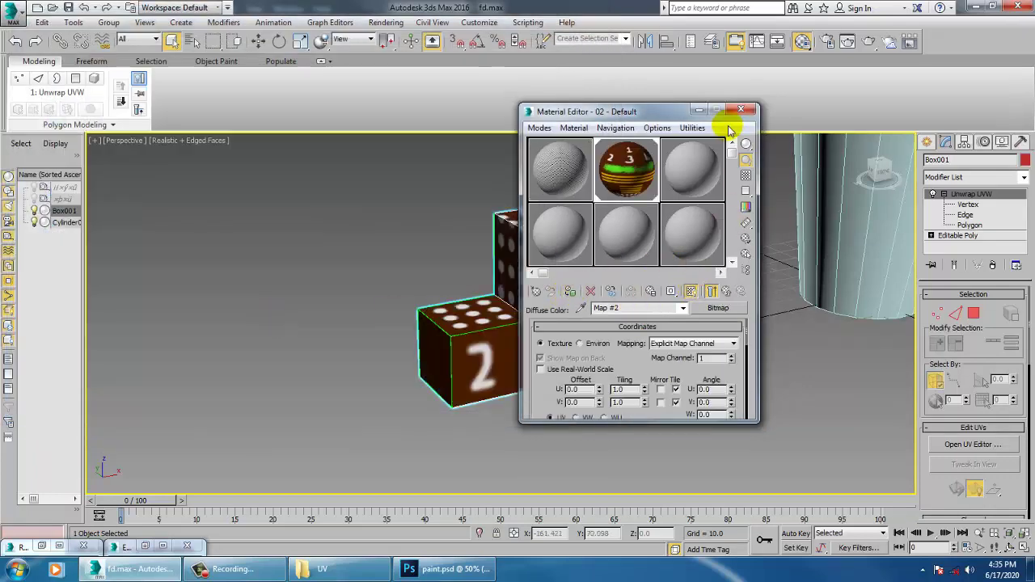
pyautogui.click(741, 110)
pyautogui.click(666, 379)
pyautogui.moveTo(666, 379)
pyautogui.keyDown('alt'); pyautogui.mouseDown(button='middle')
pyautogui.moveTo(712, 337)
pyautogui.moveTo(549, 259)
pyautogui.moveTo(491, 338)
pyautogui.moveTo(501, 279)
pyautogui.moveTo(665, 309)
pyautogui.moveTo(706, 343)
pyautogui.moveTo(631, 347)
pyautogui.moveTo(558, 310)
pyautogui.moveTo(502, 324)
pyautogui.moveTo(464, 316)
pyautogui.moveTo(503, 312)
pyautogui.moveTo(432, 289)
pyautogui.moveTo(517, 307)
pyautogui.moveTo(595, 263)
pyautogui.moveTo(401, 300)
pyautogui.moveTo(224, 243)
pyautogui.moveTo(353, 180)
pyautogui.moveTo(526, 135)
pyautogui.moveTo(758, 257)
pyautogui.moveTo(411, 285)
pyautogui.mouseUp(button='middle'); pyautogui.keyUp('alt')
pyautogui.click(477, 570)
pyautogui.click(478, 574)
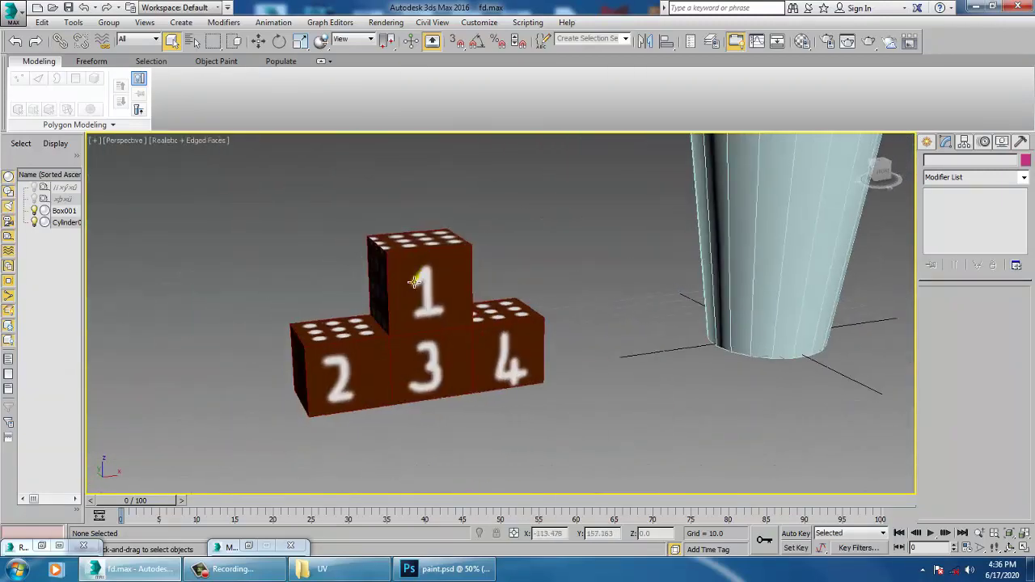
# Step: Select the textured box and open its UV editor, placing the window beside the model
pyautogui.click(411, 284)
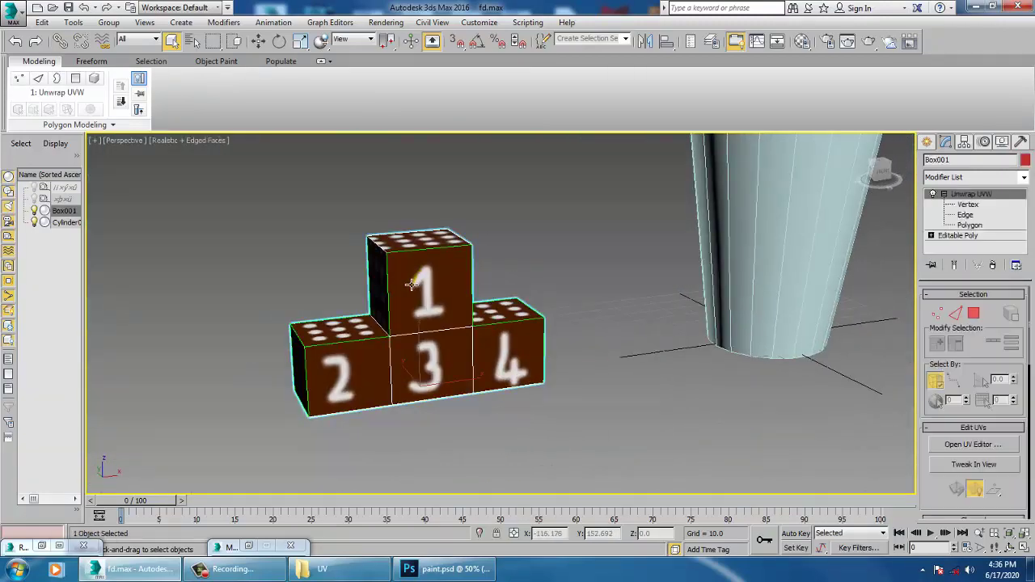
pyautogui.click(971, 445)
pyautogui.moveTo(230, 161); pyautogui.dragTo(800, 179)
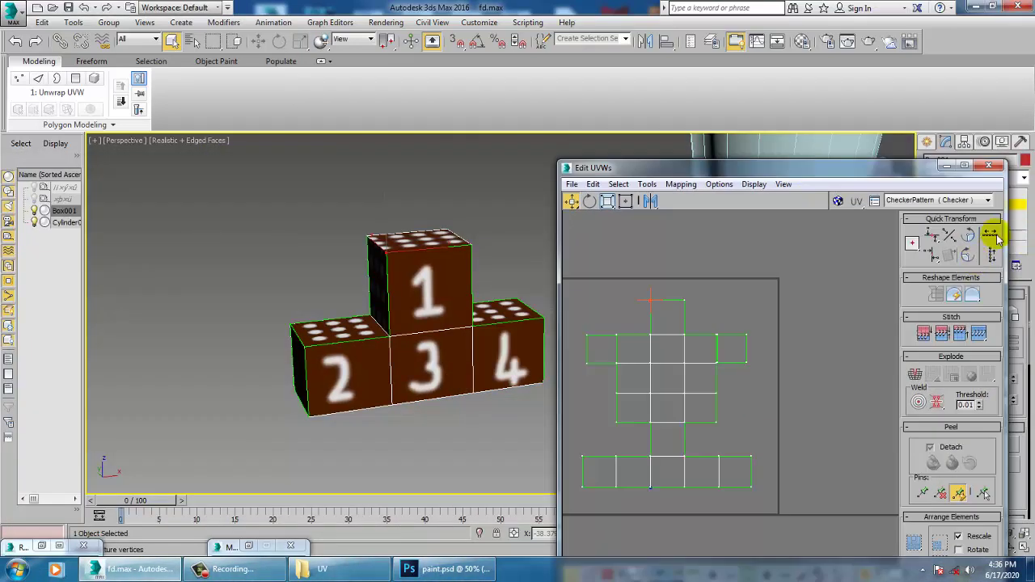
# Step: Pick the paint.psd bitmap as the UV editor's background texture and display it behind the UV layout
pyautogui.click(912, 202)
pyautogui.click(910, 228)
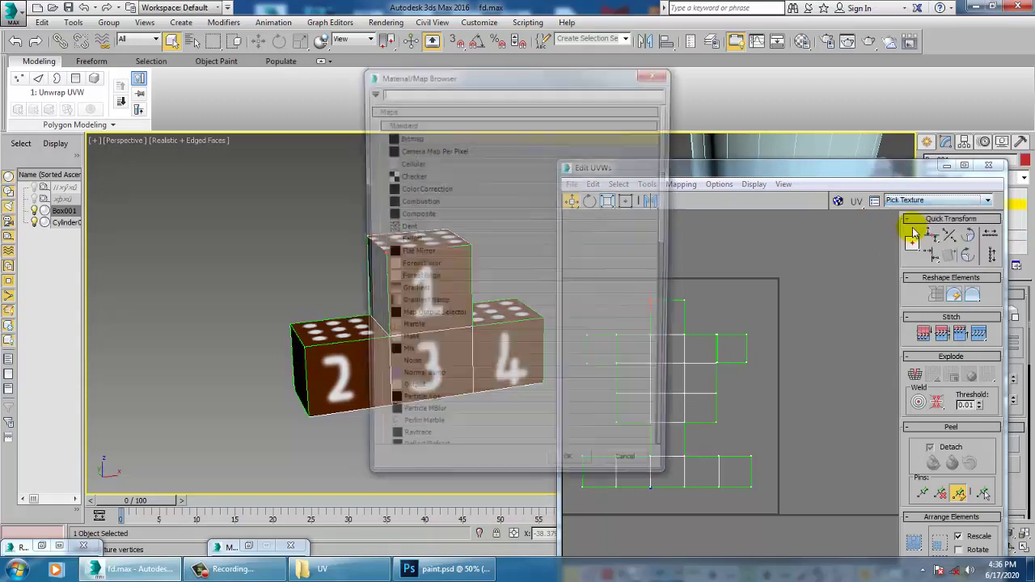
pyautogui.doubleClick(408, 143)
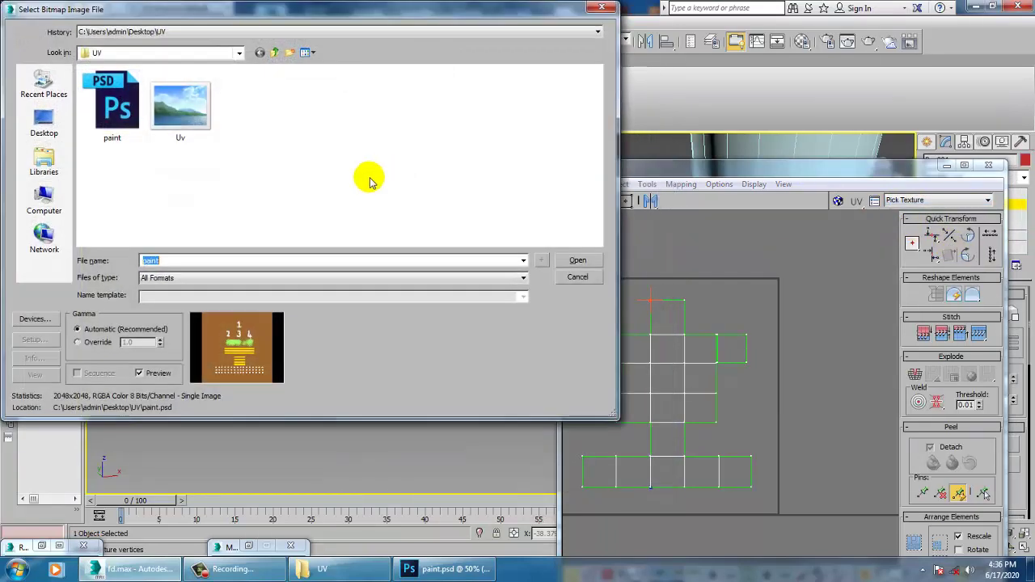
pyautogui.click(566, 259)
pyautogui.click(267, 319)
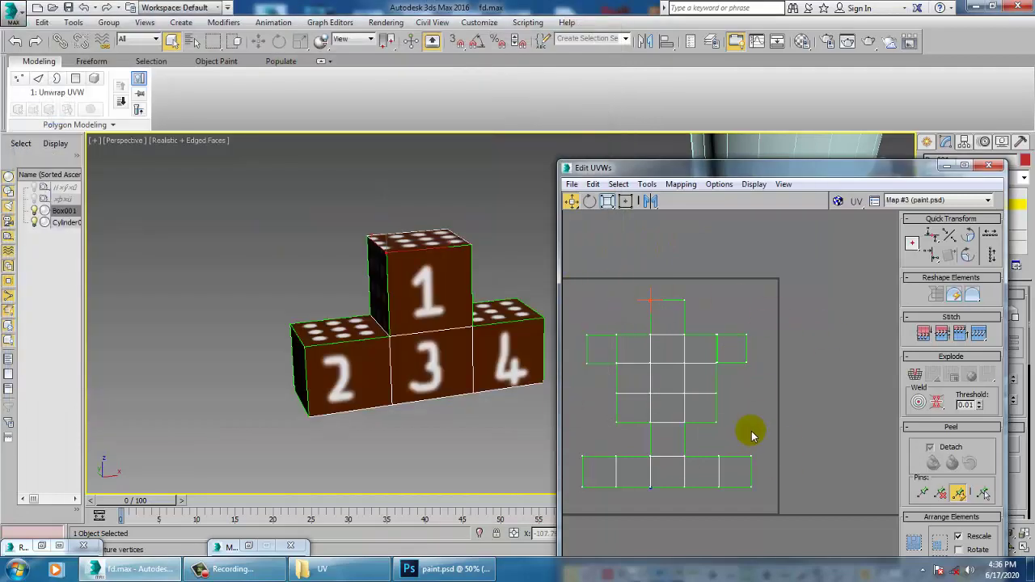
pyautogui.click(840, 203)
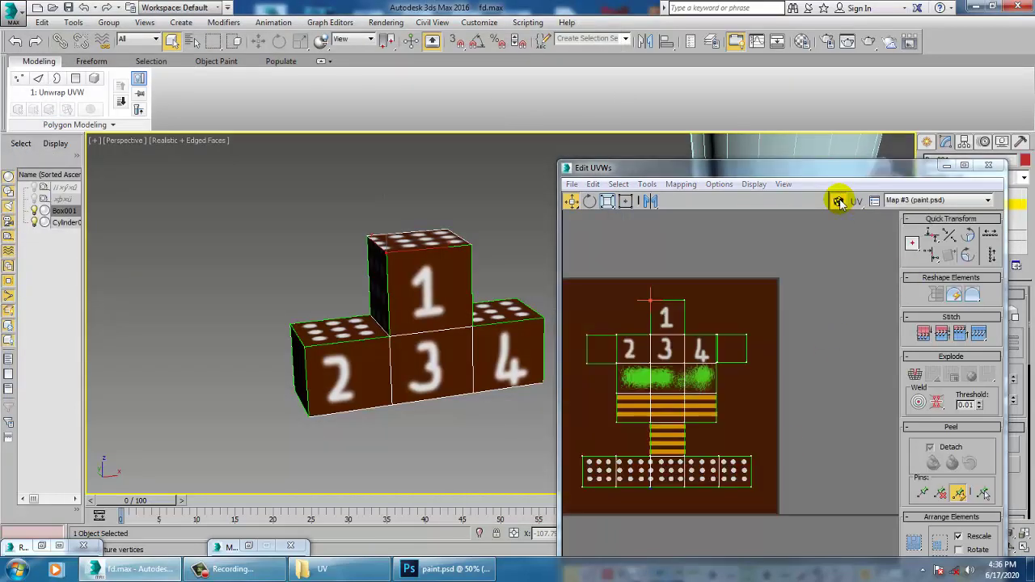
# Step: Compare the painted faces on the box with the textured UV layout, minimize the UV editor, and view the box beside the cup
pyautogui.moveTo(435, 396)
pyautogui.mouseDown(button='middle')
pyautogui.moveTo(387, 393)
pyautogui.moveTo(449, 353)
pyautogui.mouseUp(button='middle')
pyautogui.scroll(3, 347, 378)
pyautogui.keyDown('alt'); pyautogui.moveTo(251, 354); pyautogui.dragTo(193, 326, button='middle'); pyautogui.keyUp('alt')
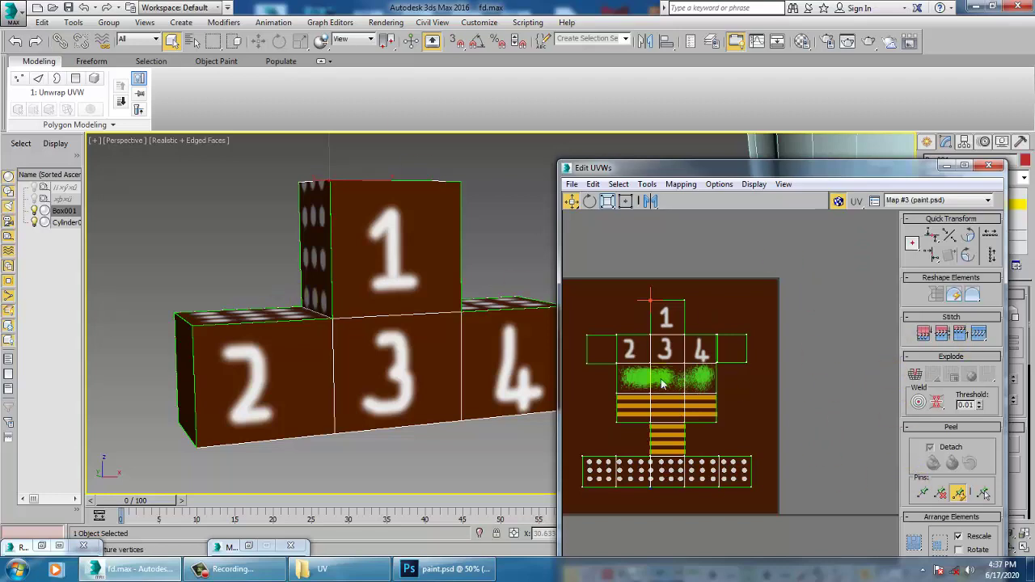
pyautogui.keyDown('alt'); pyautogui.moveTo(367, 302); pyautogui.dragTo(517, 314, button='middle'); pyautogui.keyUp('alt')
pyautogui.moveTo(801, 168); pyautogui.dragTo(485, 122)
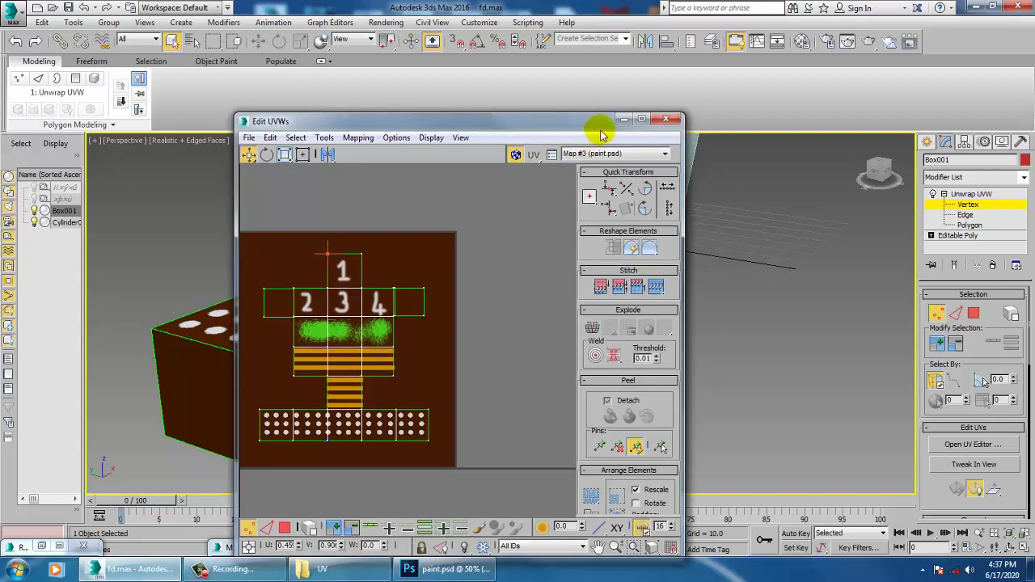
pyautogui.click(625, 114)
pyautogui.scroll(-5, 693, 277)
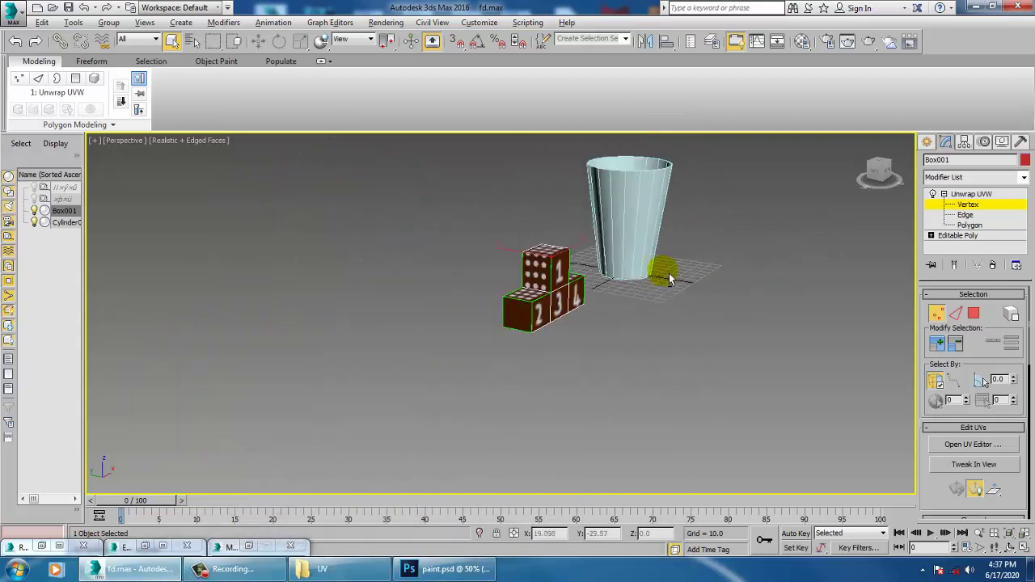
pyautogui.scroll(8, 450, 292)
pyautogui.scroll(-4, 536, 302)
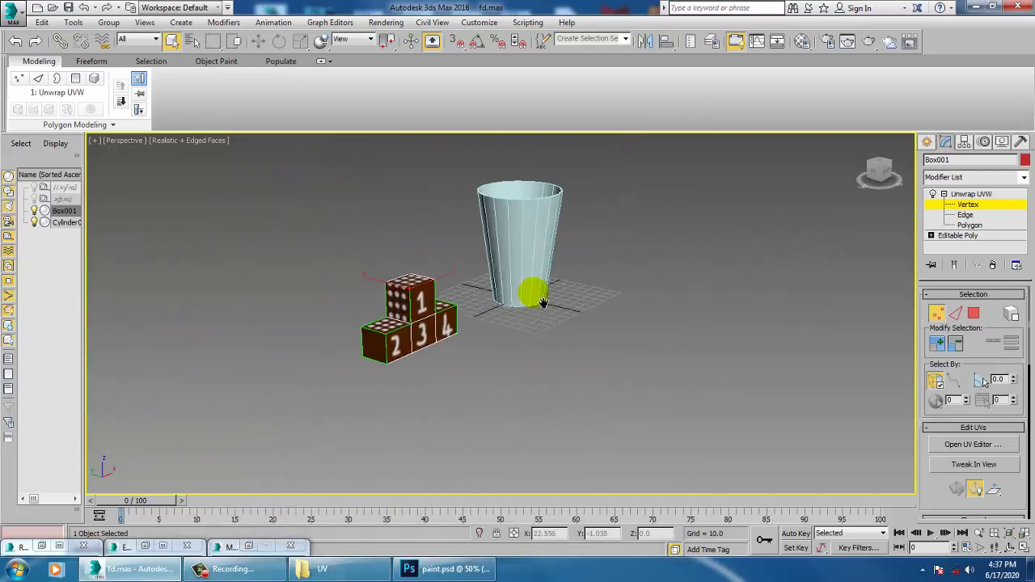
pyautogui.scroll(4, 531, 293)
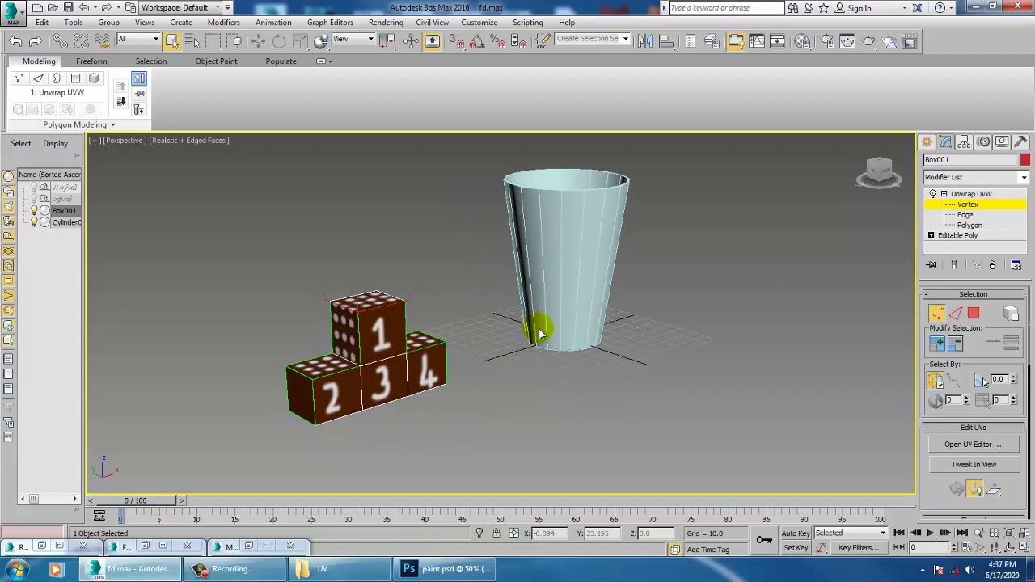